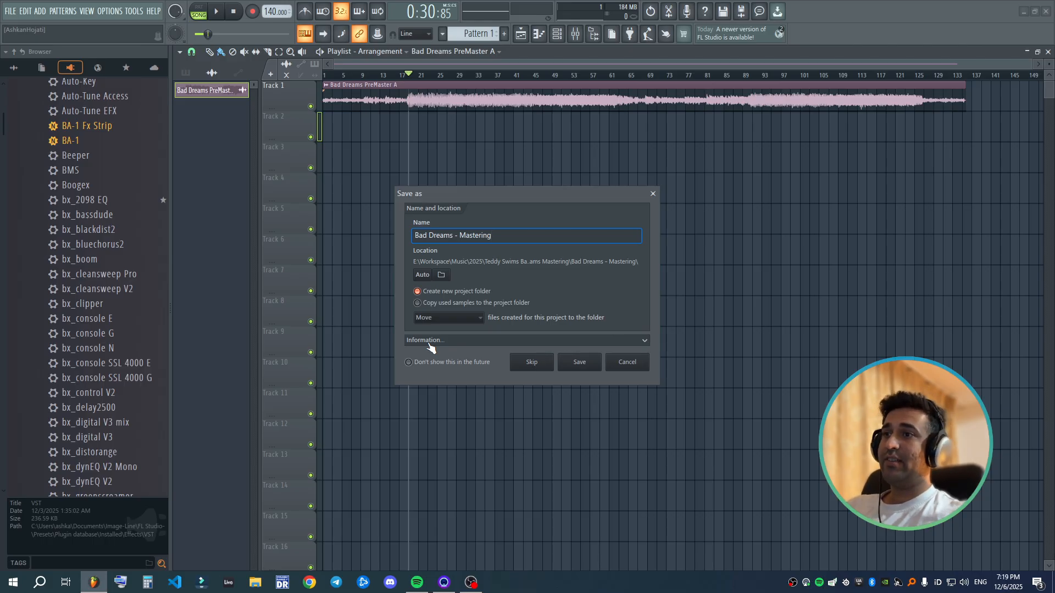
- Save the project as "Bad Dreams - Mastering" in a new project folder
drag(542, 193, 553, 195)
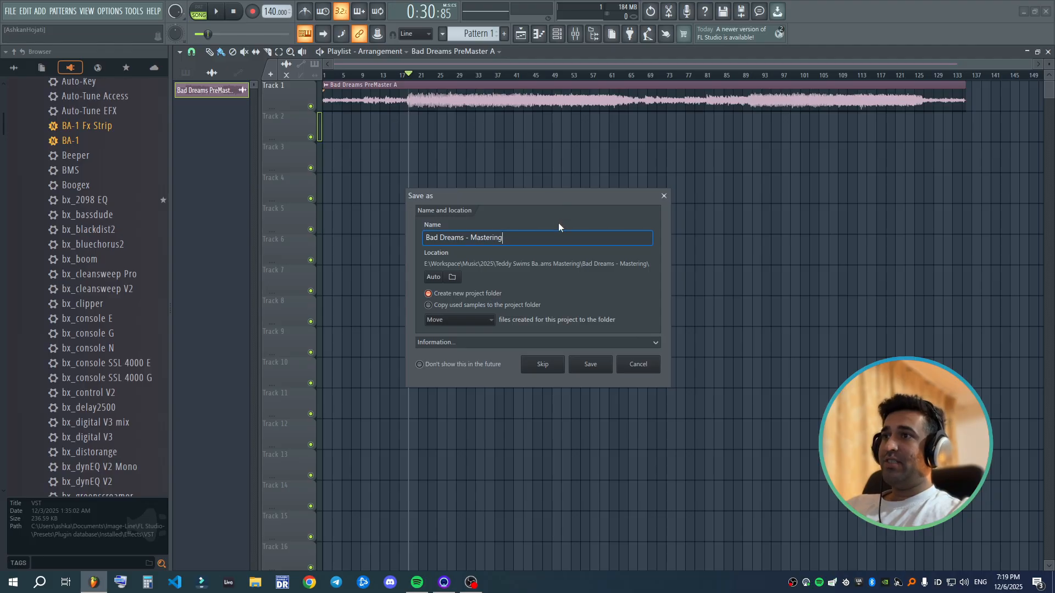
key(Return)
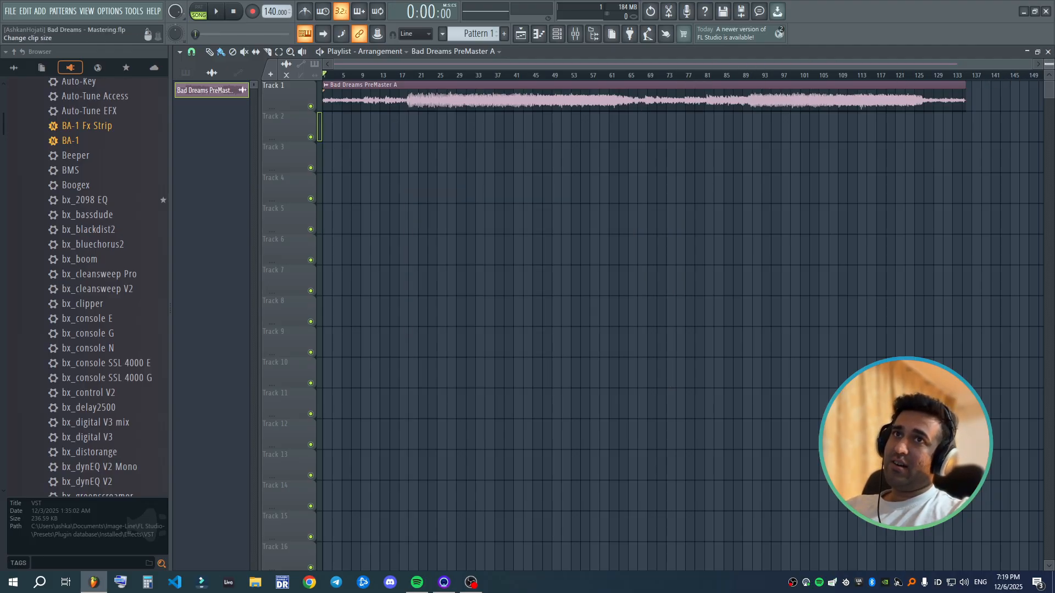
alt+scroll(420, 131, up, 3)
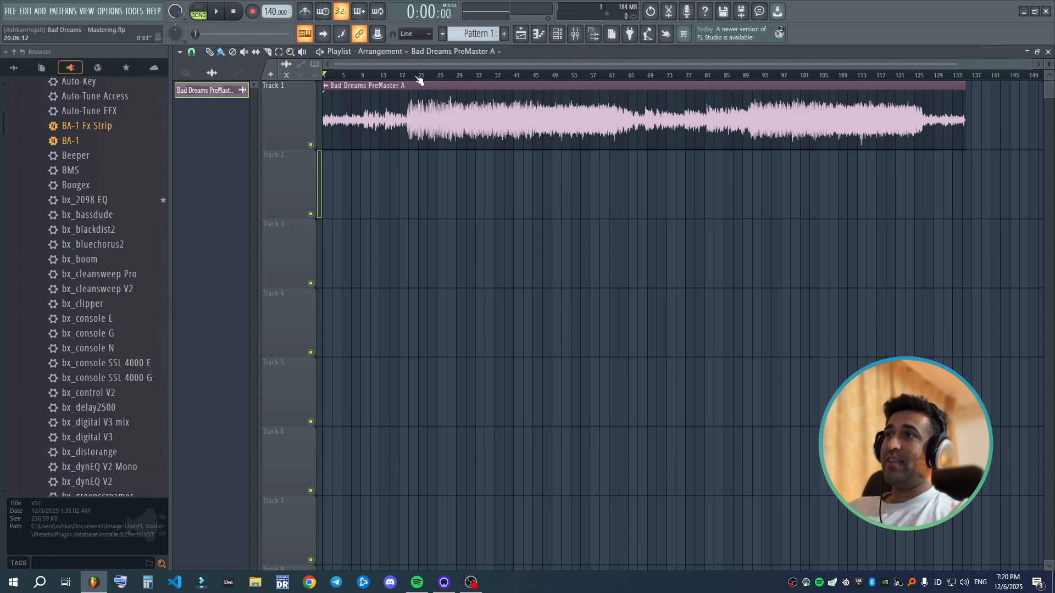
scroll(412, 77, up, 4)
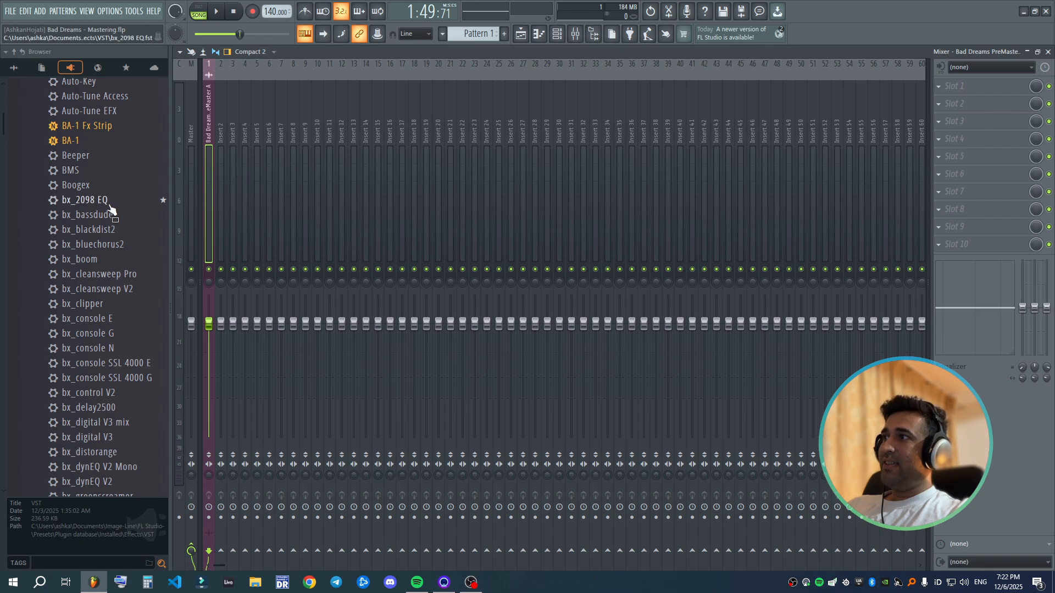
- Load bx_2098 EQ into slot 1 of the Bad Dreams PreMaster A mixer insert and raise its high-pass filter frequency
drag(109, 201, 634, 184)
drag(975, 84, 976, 86)
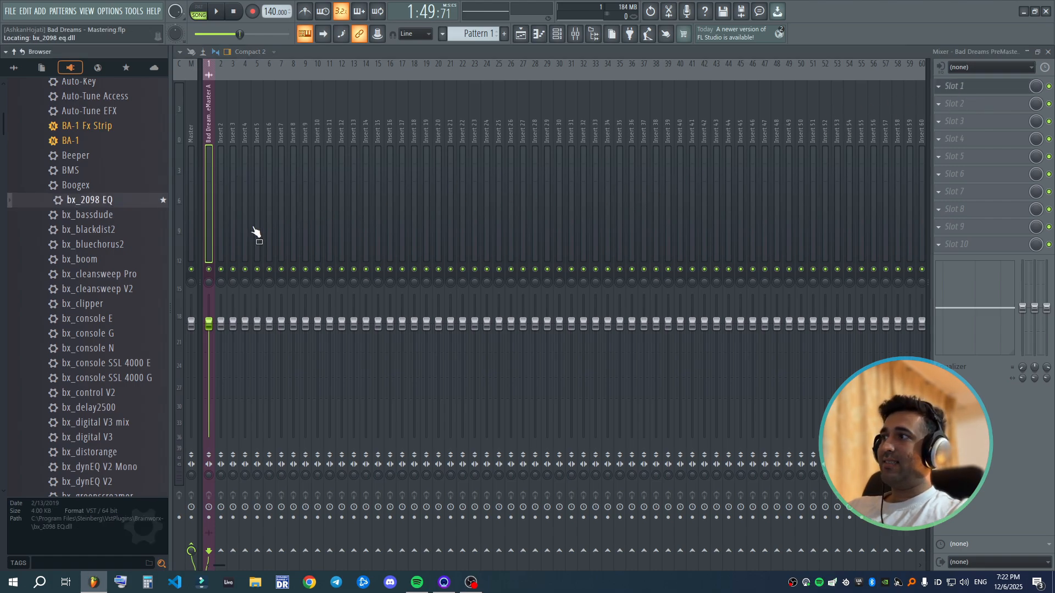
drag(303, 160, 444, 159)
click(372, 199)
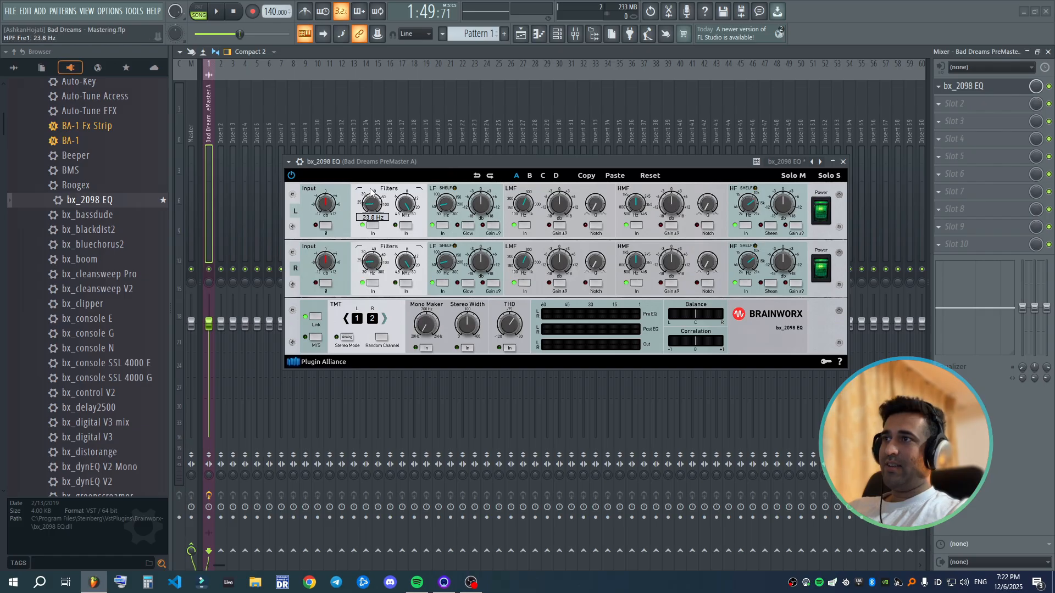
drag(371, 186, 372, 172)
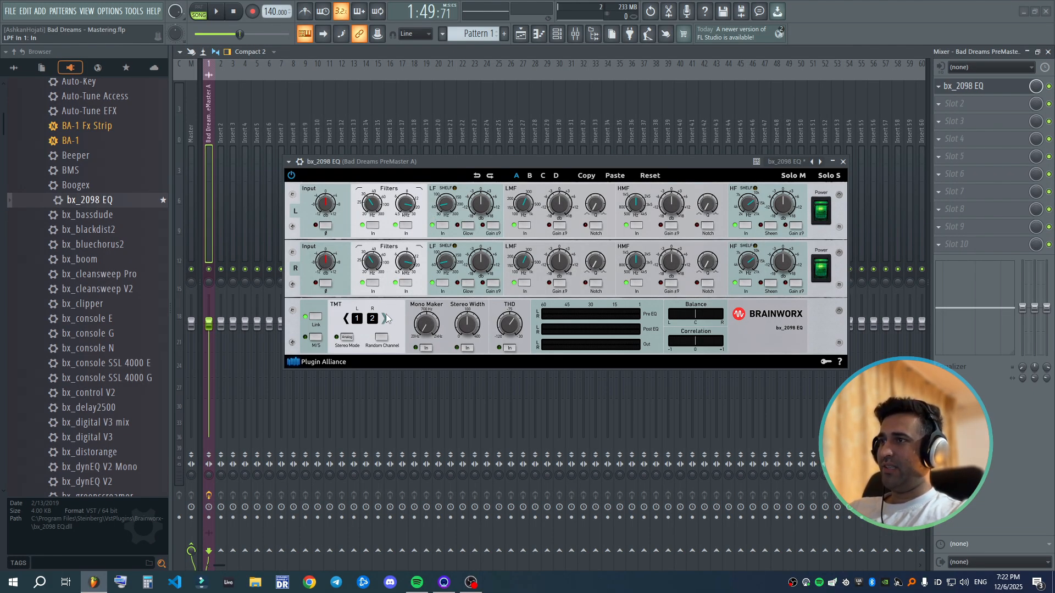
- Set the TMT channels of bx_2098 EQ to 5 and 6 in Analog stereo mode and raise its THD amount
click(347, 337)
click(347, 336)
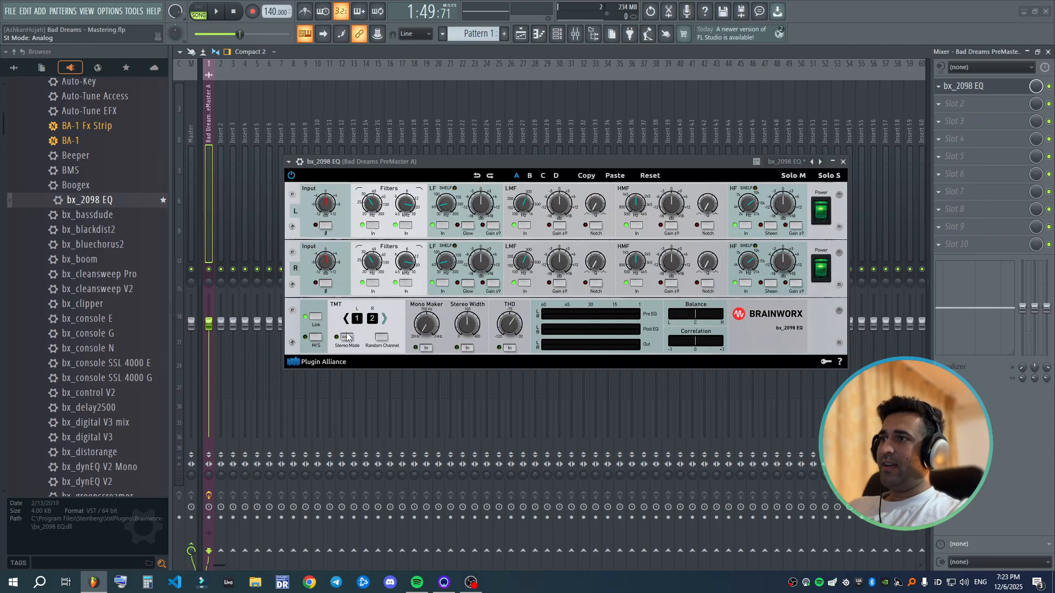
click(386, 321)
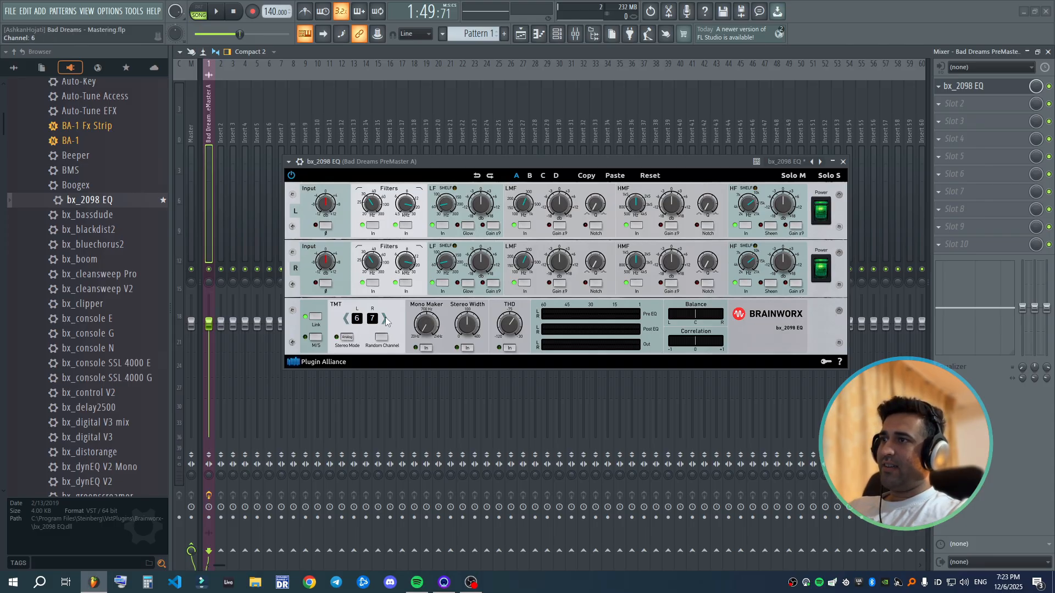
click(347, 320)
click(347, 320)
click(347, 320)
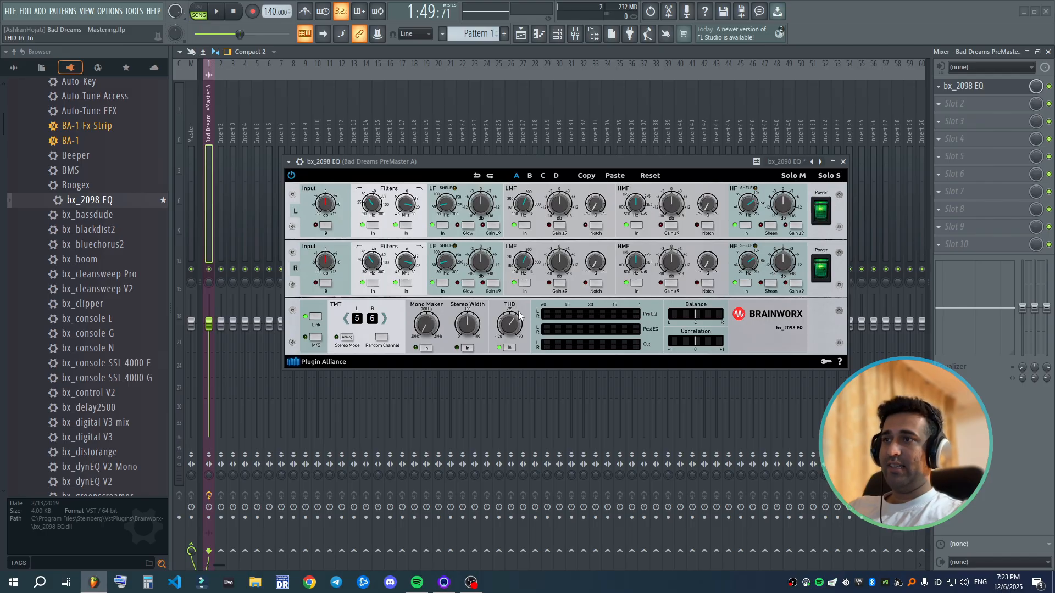
mouse_move(509, 321)
drag(510, 321, 509, 308)
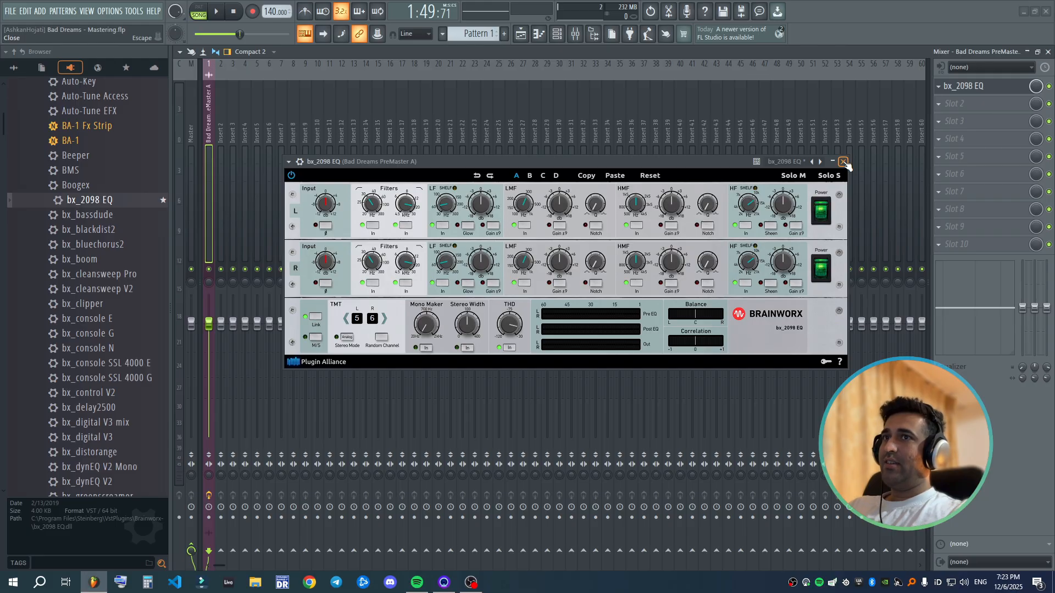
- Compare the song with bx_2098 EQ bypassed and enabled during playback
click(299, 162)
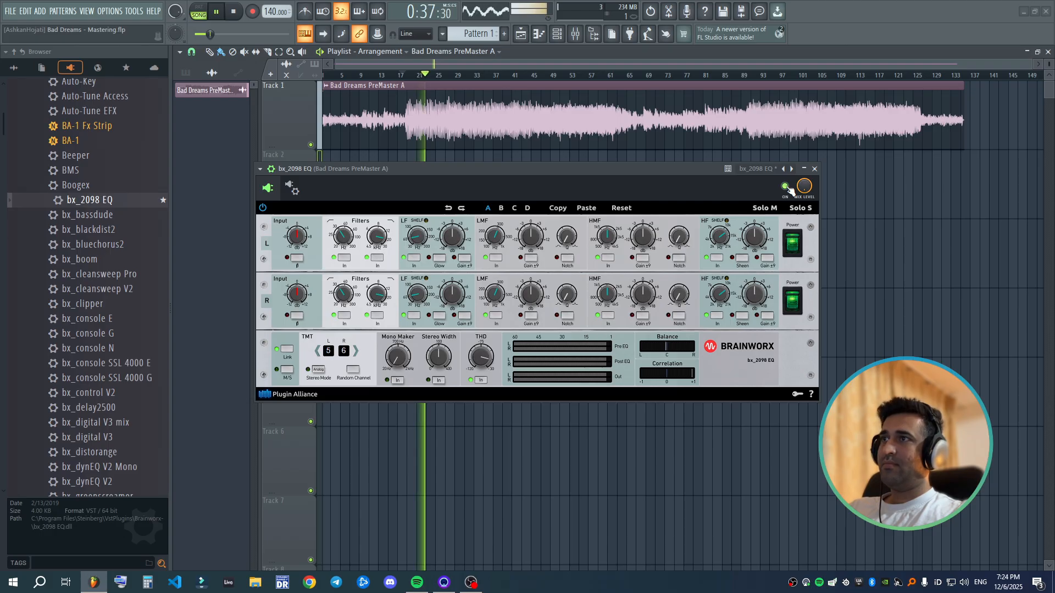
click(787, 187)
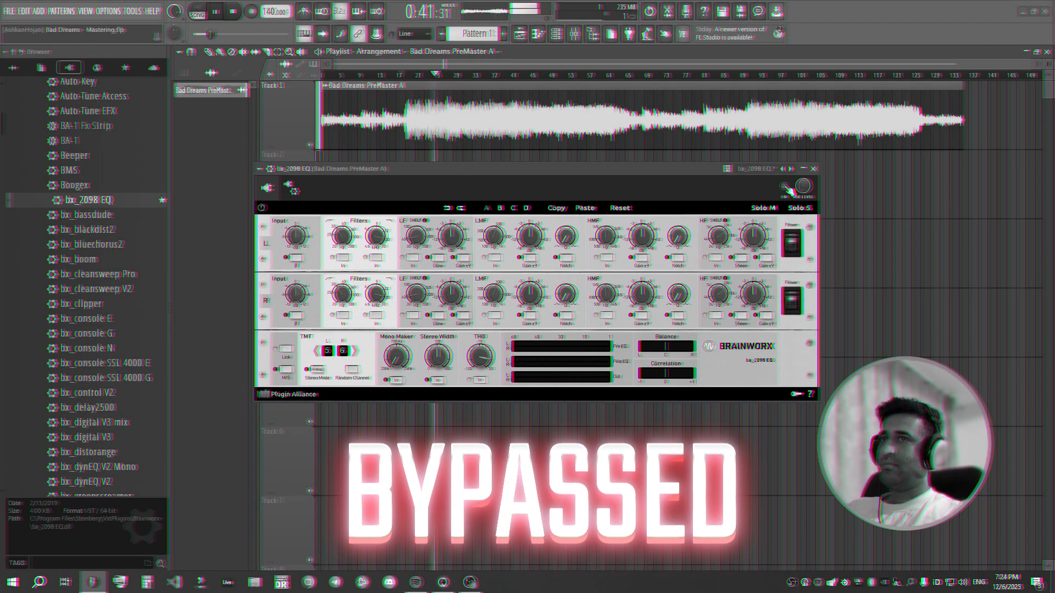
click(786, 187)
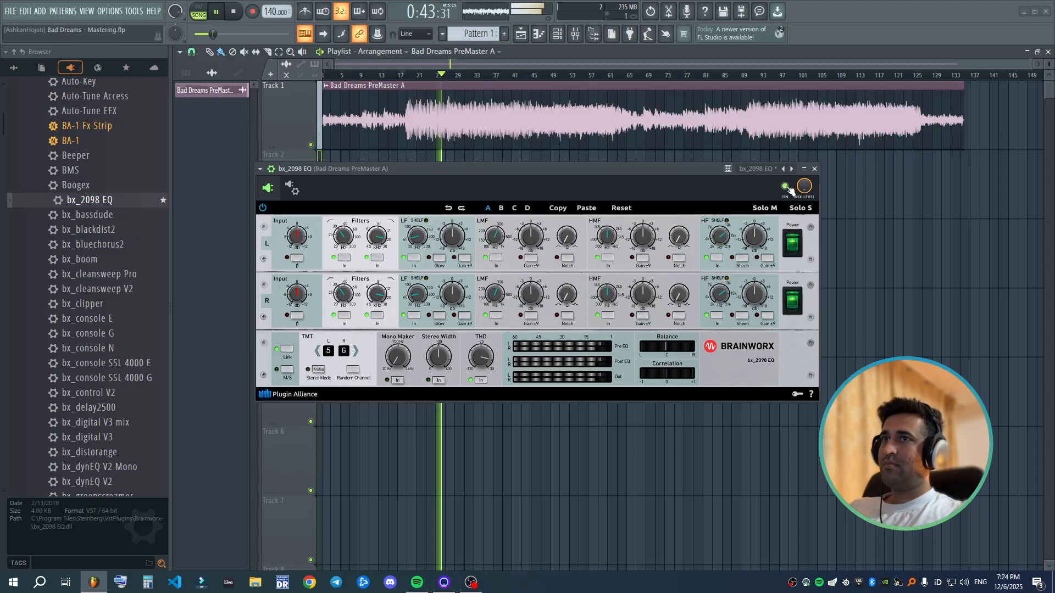
click(787, 187)
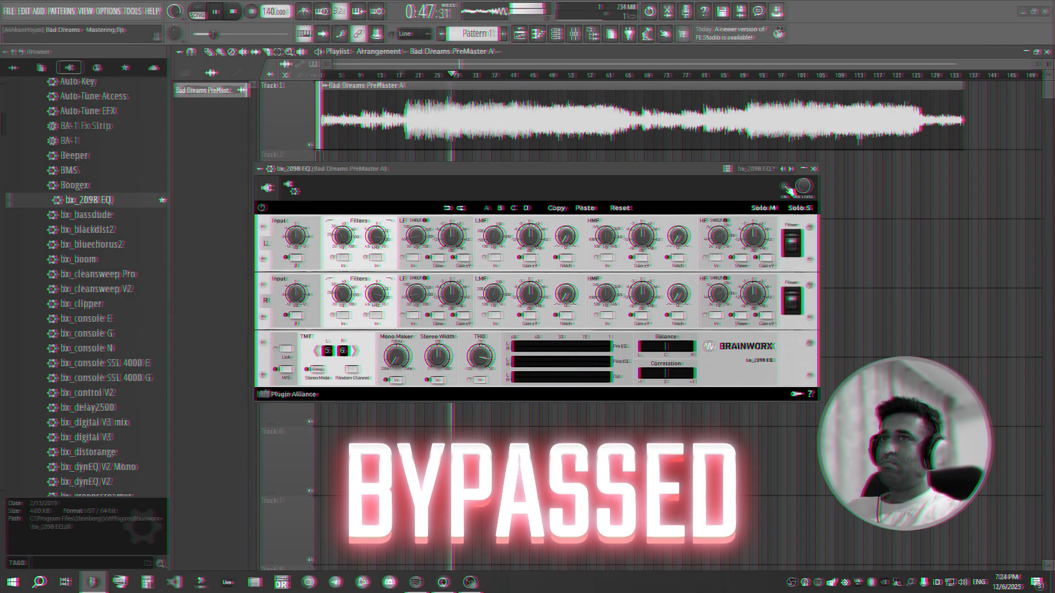
click(786, 187)
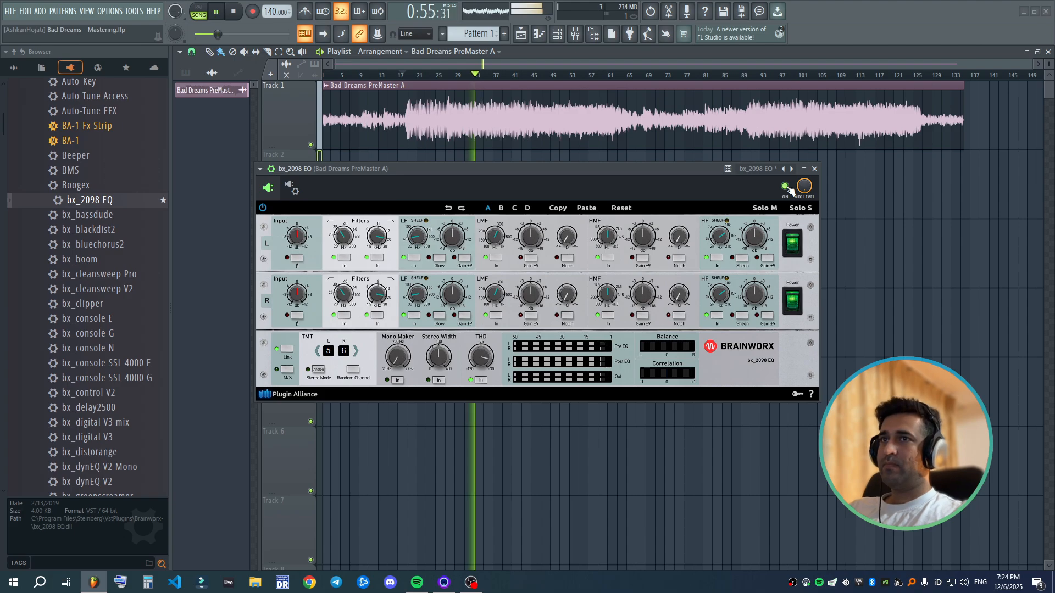
key(space)
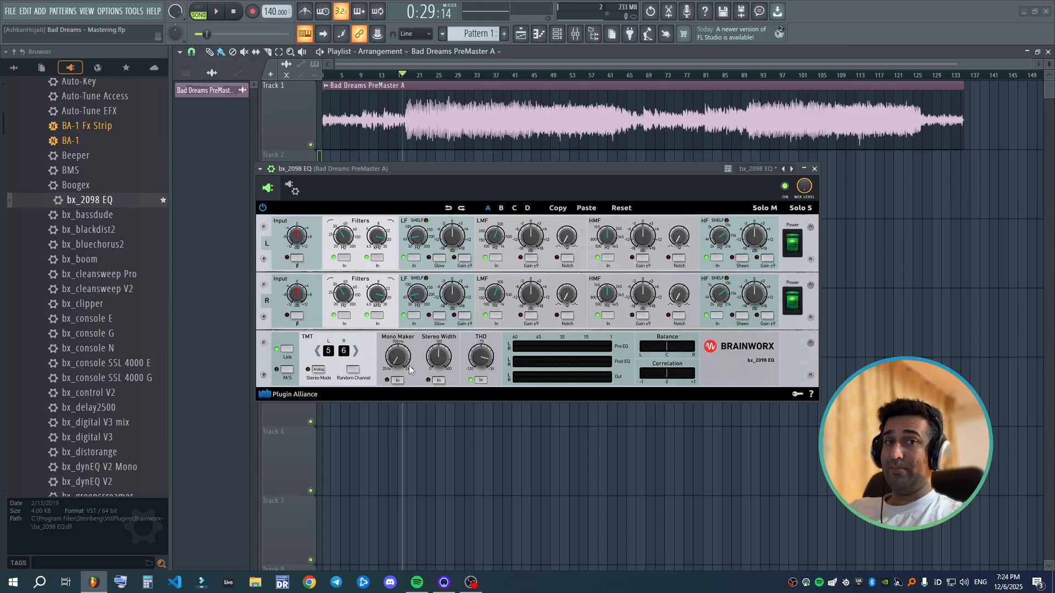
- Enable the Mono Maker of bx_2098 EQ and adjust its frequency
click(397, 380)
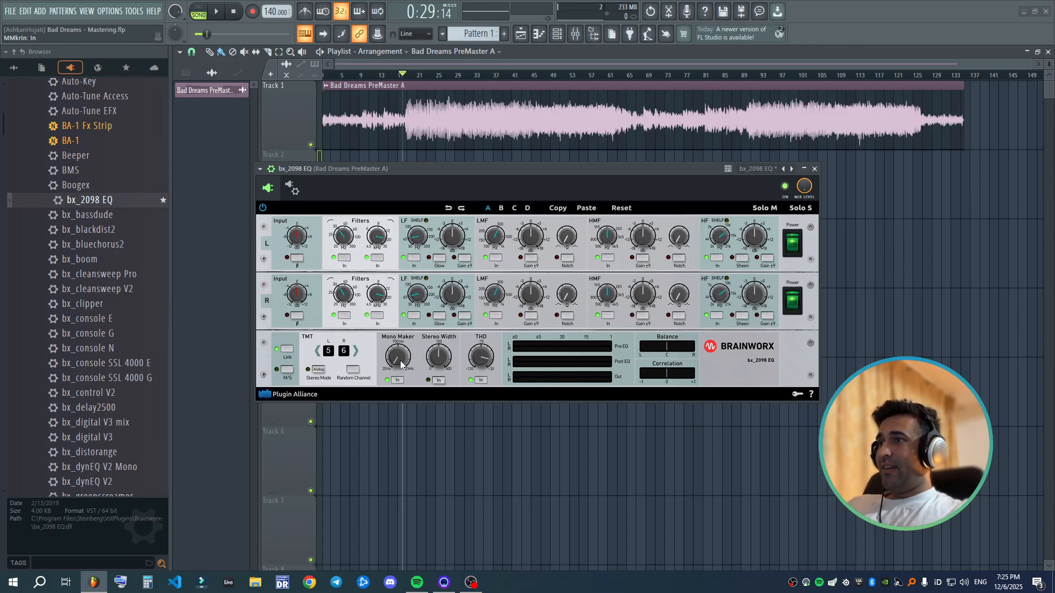
mouse_move(401, 365)
mouse_down()
mouse_move(393, 329)
mouse_move(397, 355)
mouse_up()
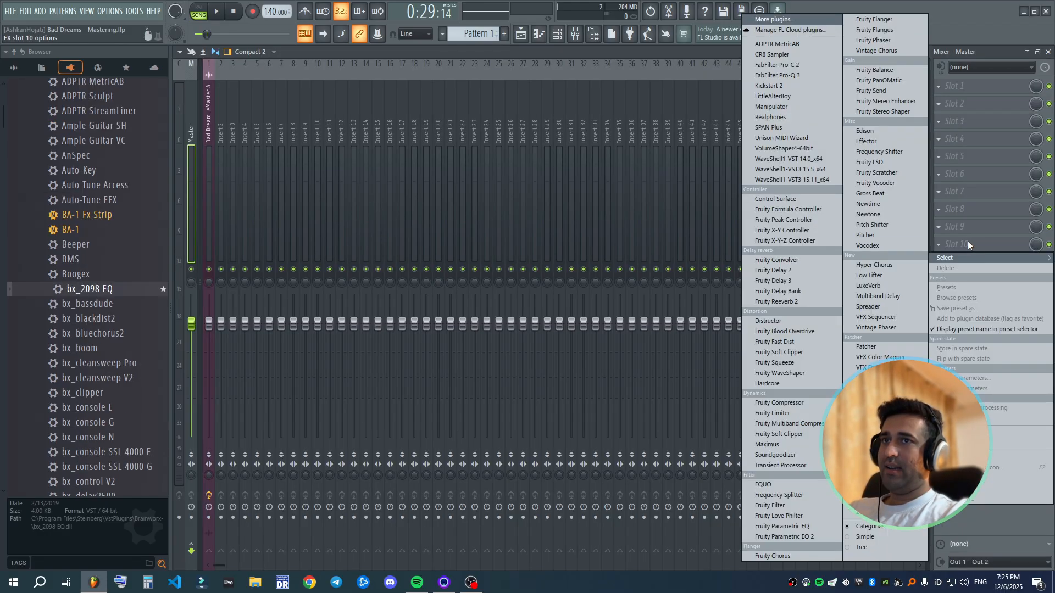
- Insert SPAN Plus in slot 10 of the Master channel and place its window below the song's waveform
click(781, 127)
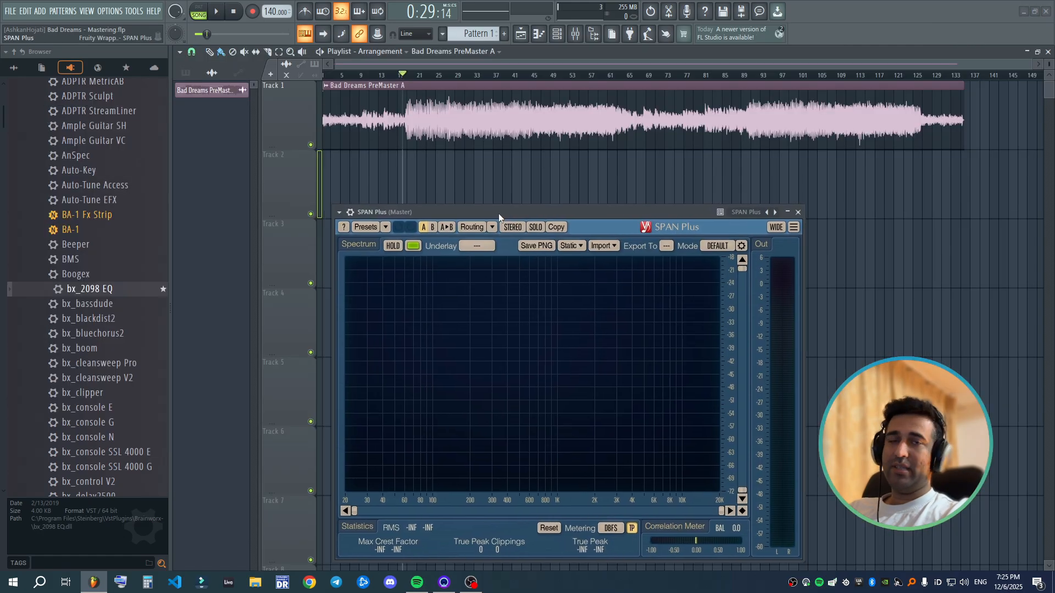
drag(499, 214, 362, 210)
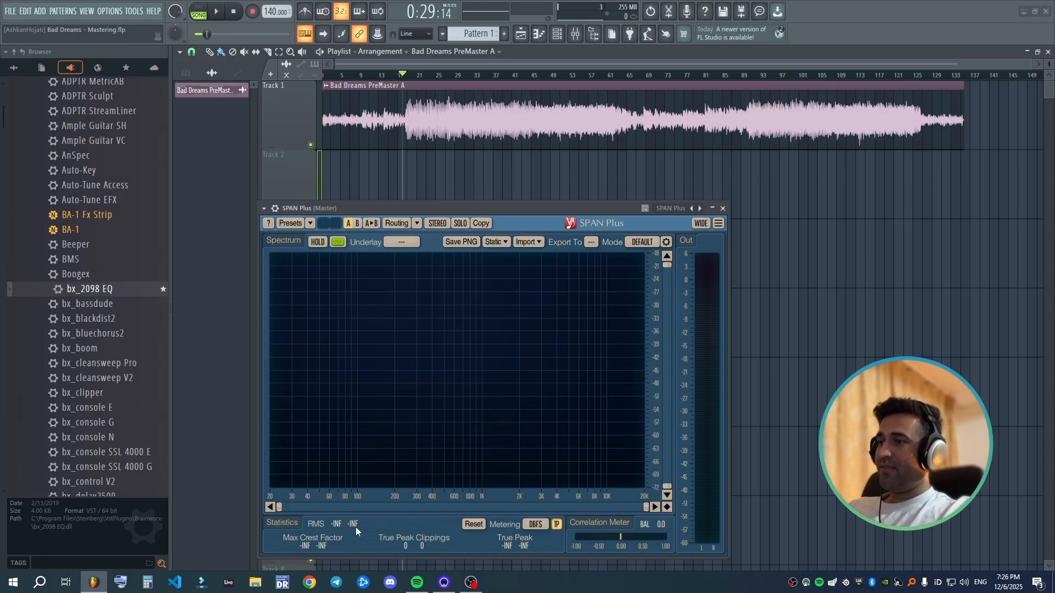
drag(458, 207, 529, 207)
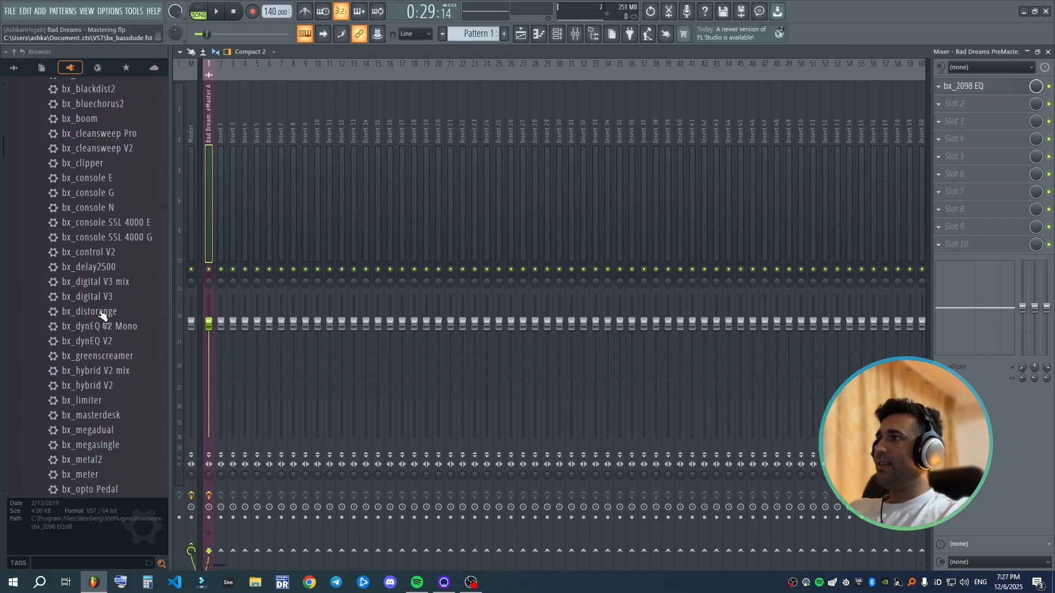
- Load the Waves J37 tape plugin into slot 2 of the song's insert and apply the Mastering Mid Freq Enhancer (Stereo) preset
scroll(101, 312, up, 4)
scroll(100, 312, up, 5)
scroll(101, 312, down, 6)
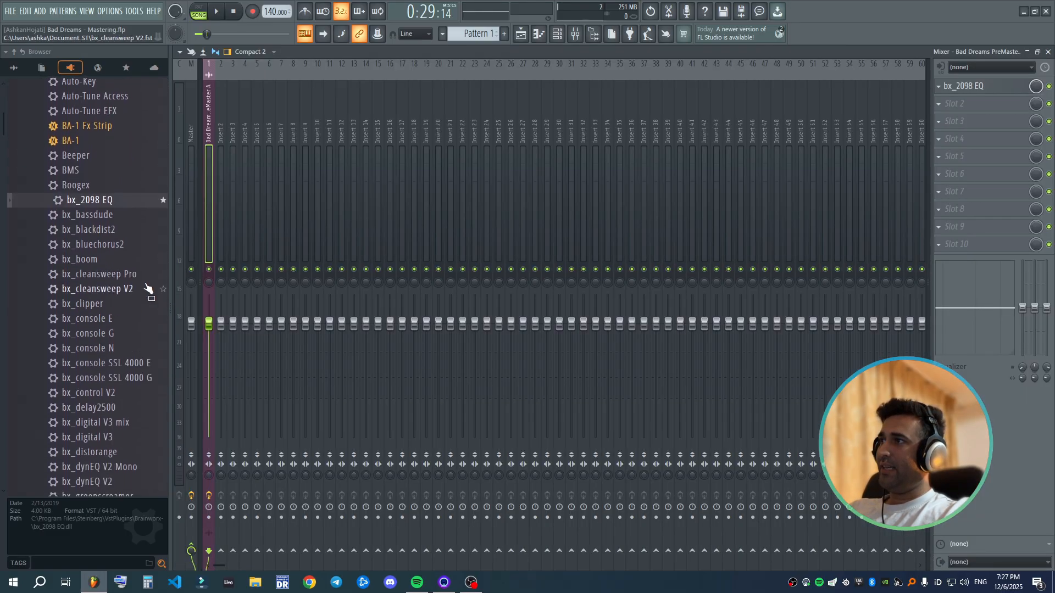
click(955, 103)
click(789, 170)
drag(536, 159, 575, 156)
click(578, 172)
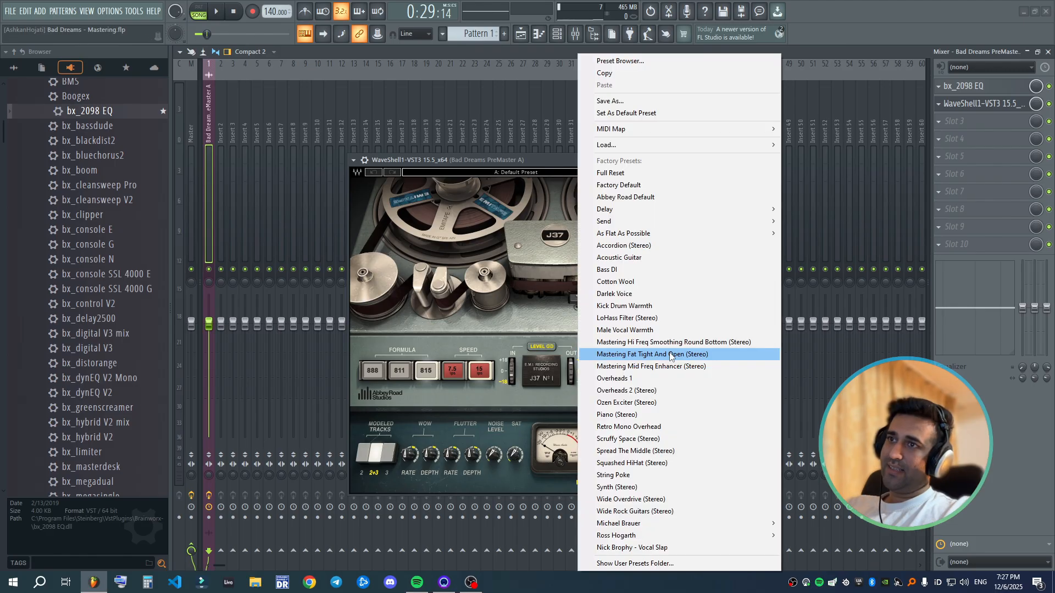
click(702, 368)
- Audition the J37 presets Mastering Fat Tight And Open and Mastering Hi Freq Smoothing Round Bottom during playback
key(space)
drag(578, 159, 599, 154)
click(521, 34)
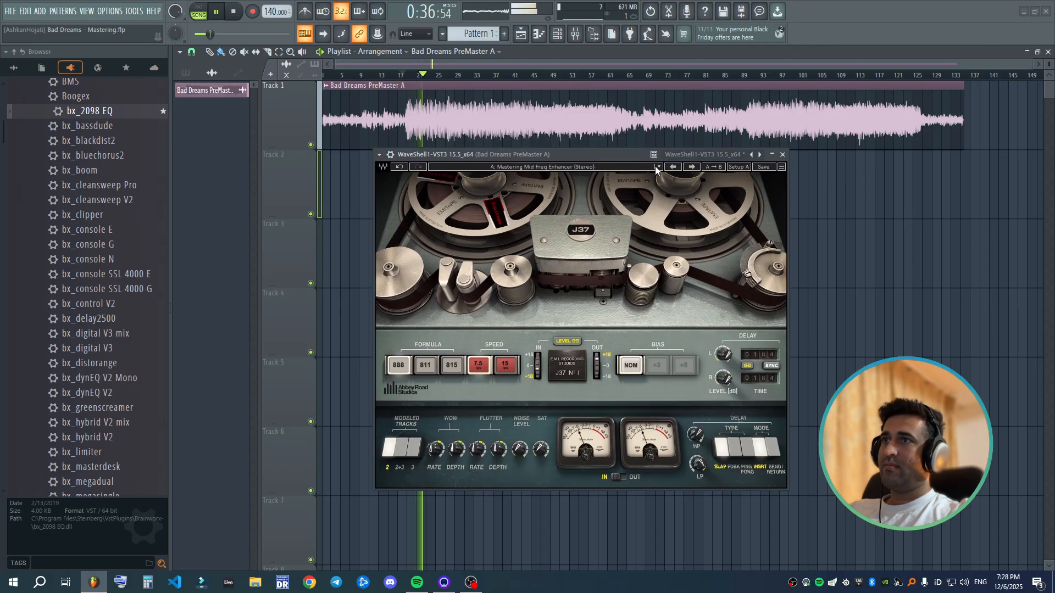
click(677, 170)
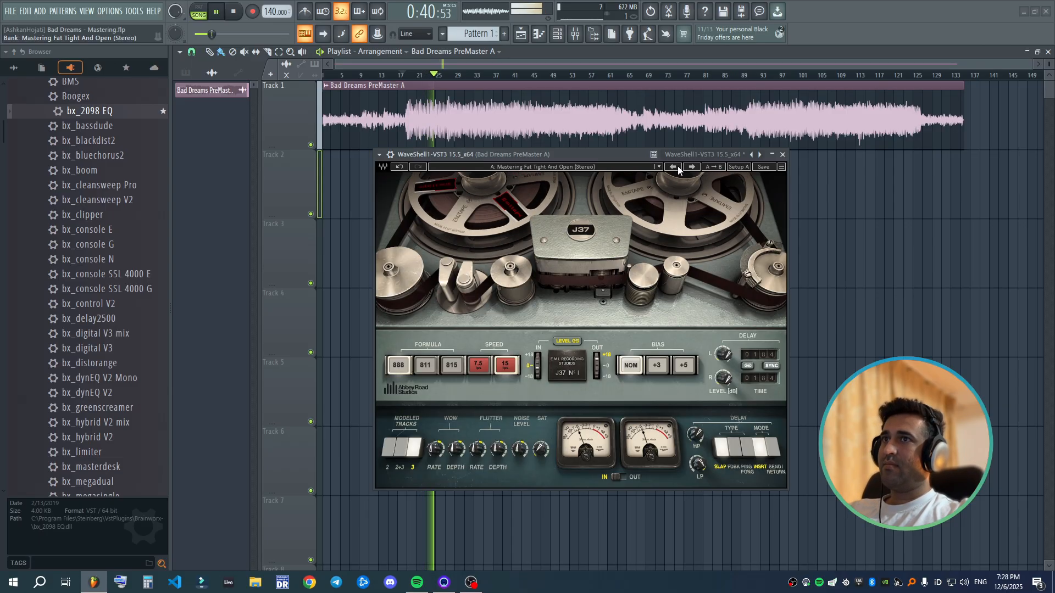
click(675, 168)
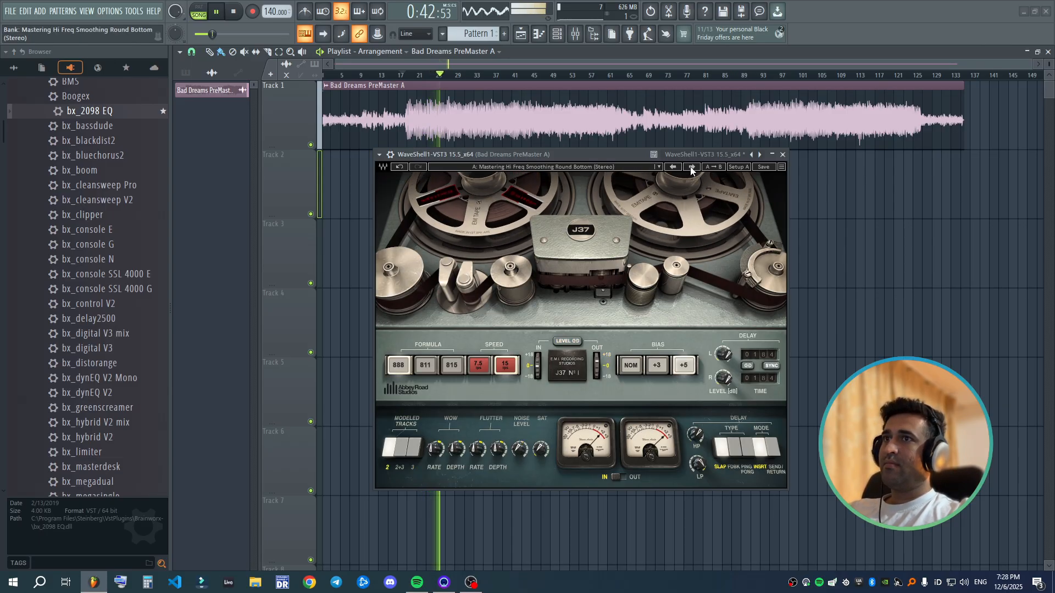
click(694, 166)
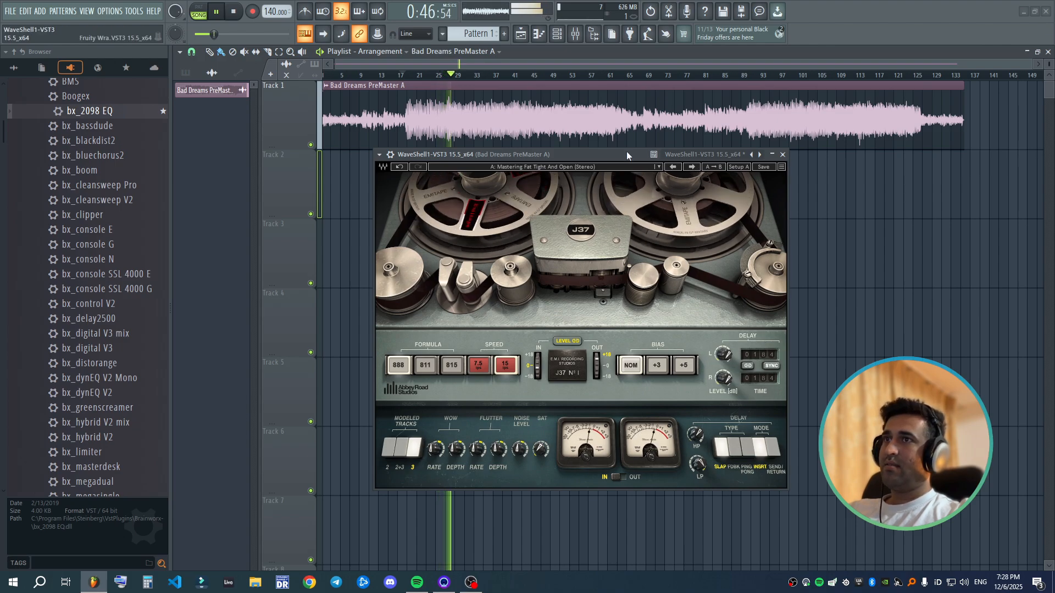
- Stop playback and switch the J37 preset back to Mastering Mid Freq Enhancer (Stereo)
drag(626, 152, 646, 165)
key(space)
click(643, 180)
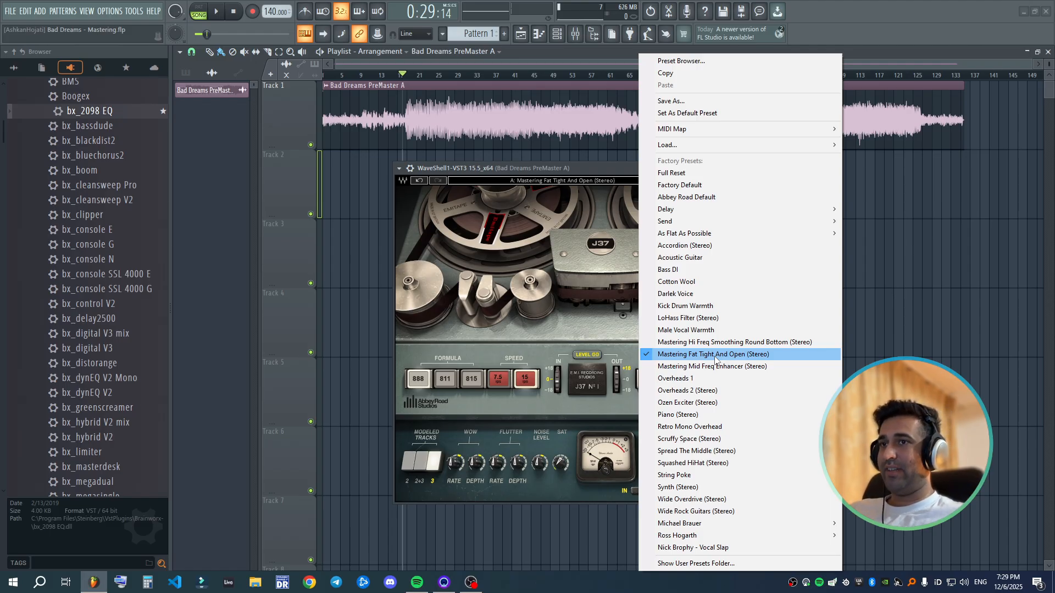
click(714, 367)
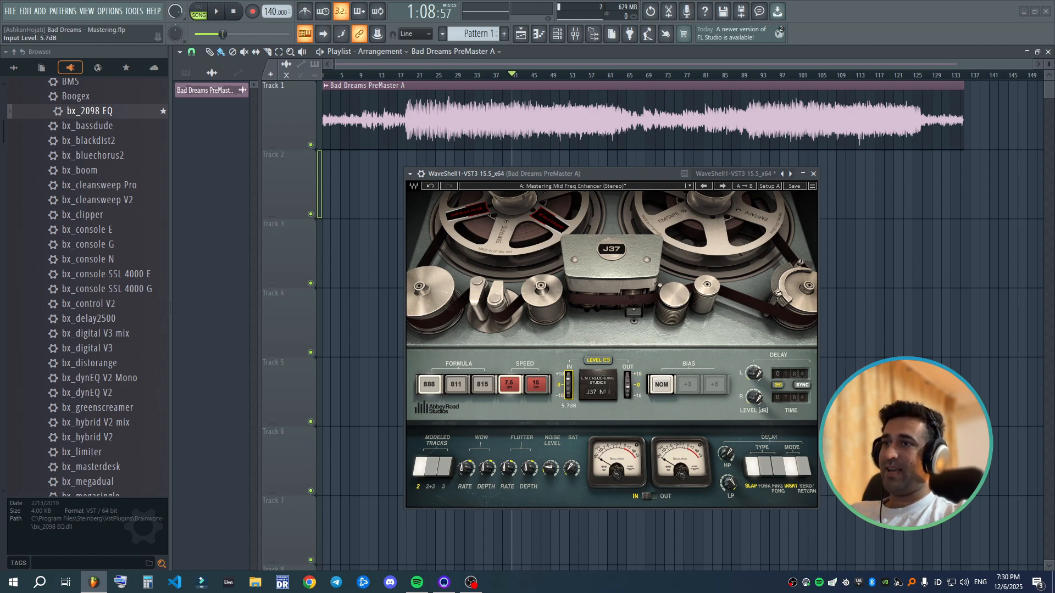
- Compare the song with the J37 plugin bypassed and enabled during playback, and close its window
key(space)
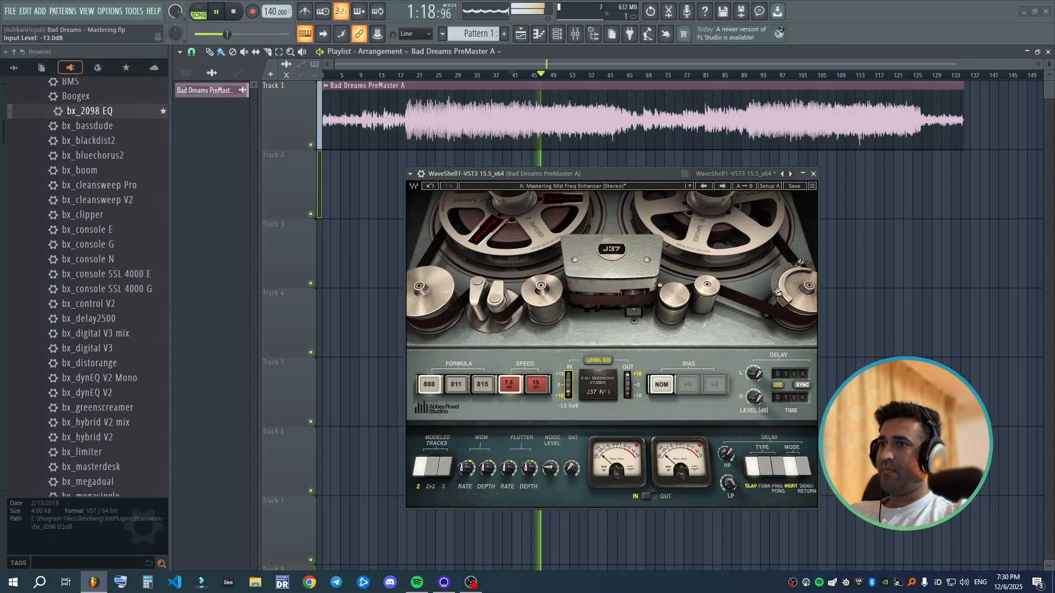
click(421, 174)
click(784, 192)
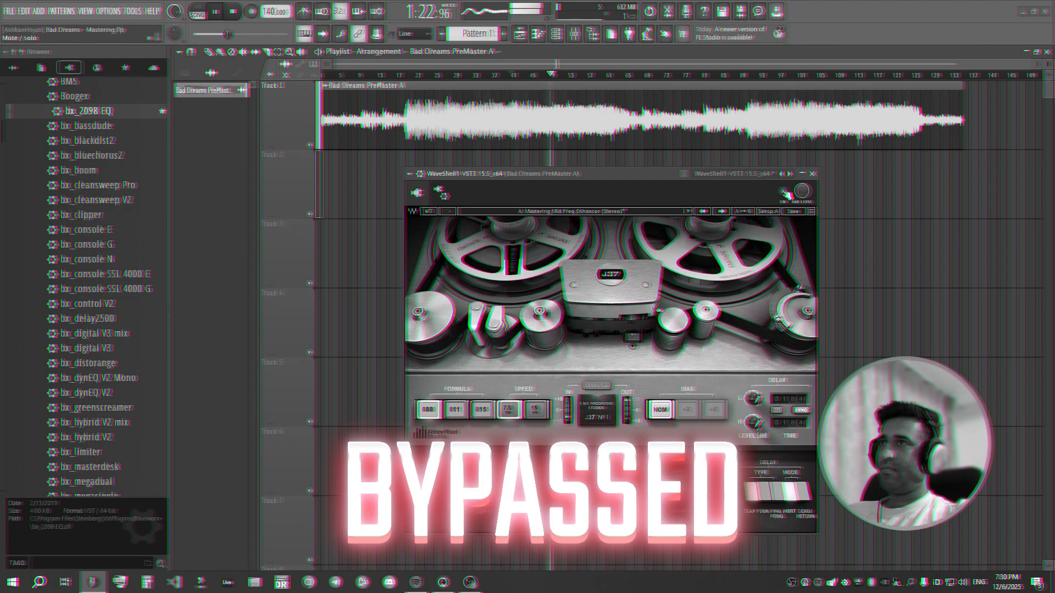
click(784, 192)
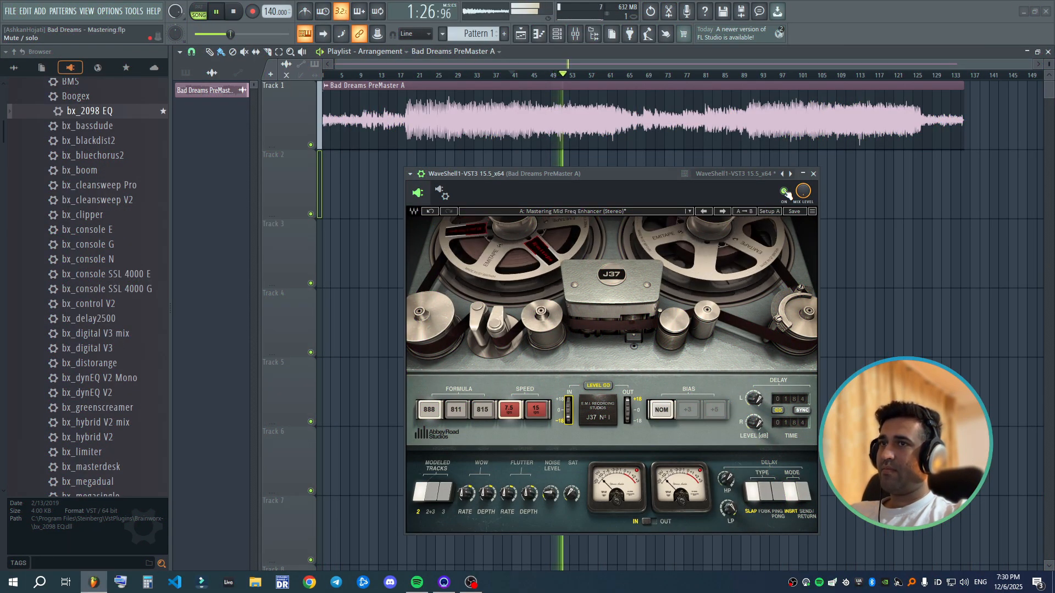
click(814, 173)
key(space)
- Load the Waves NLS Buss plugin into slot 3 of the song's insert, compare its studio models and choose MIKE
key(F9)
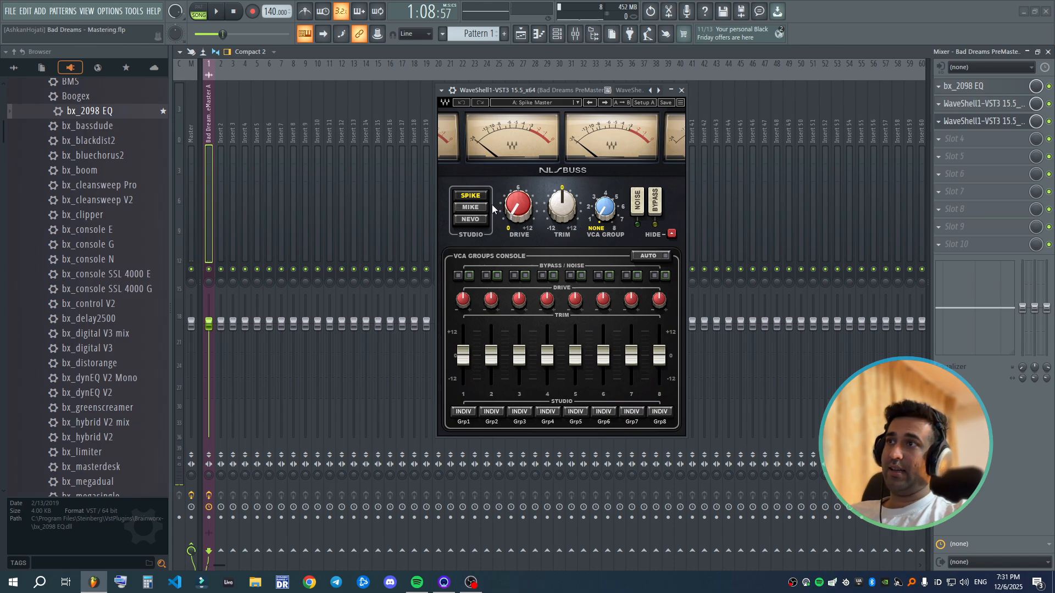
click(476, 220)
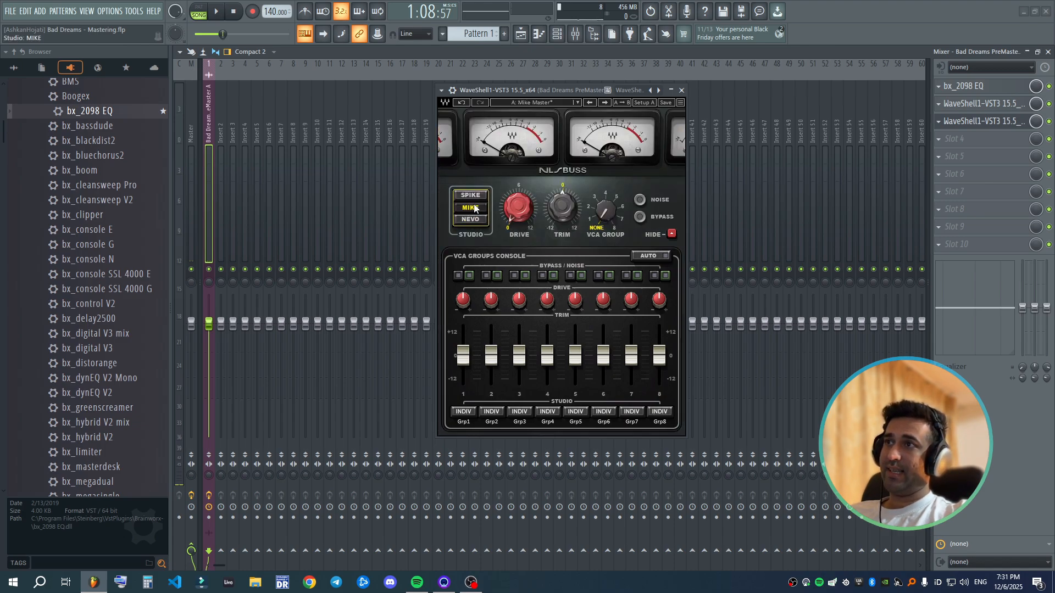
click(471, 196)
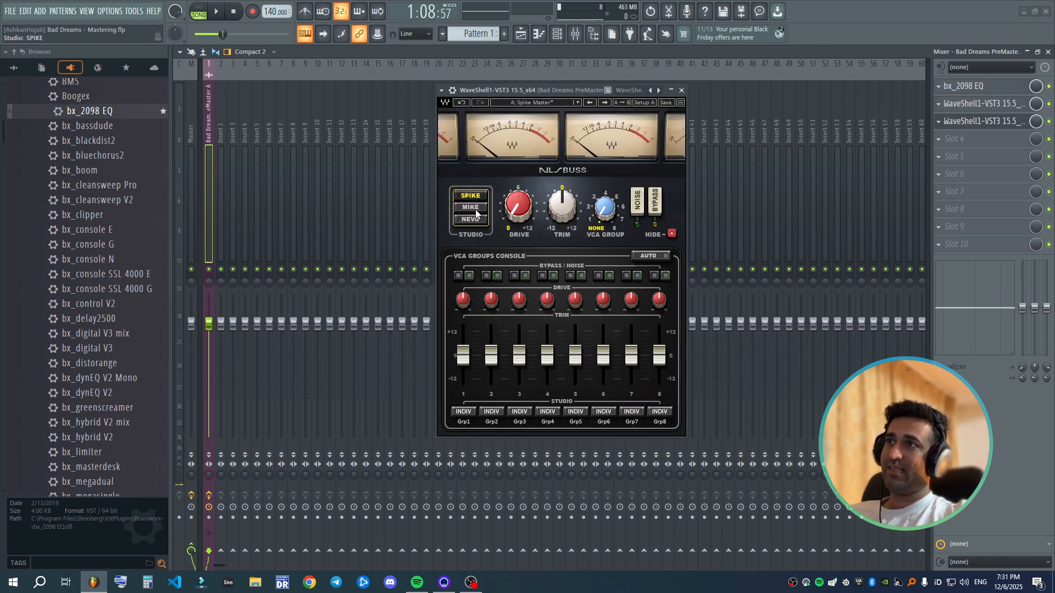
click(473, 207)
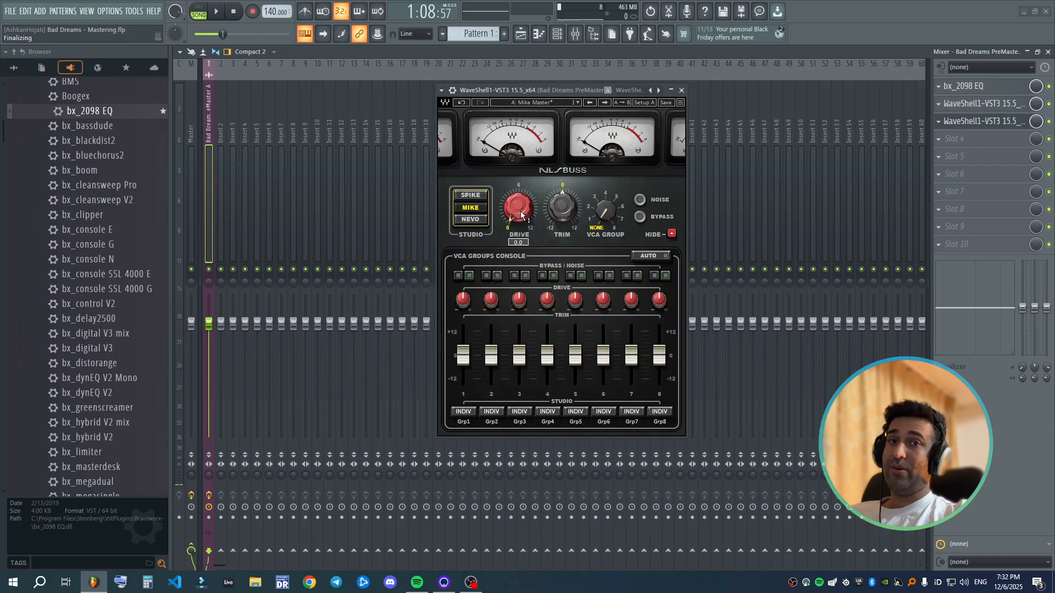
click(478, 197)
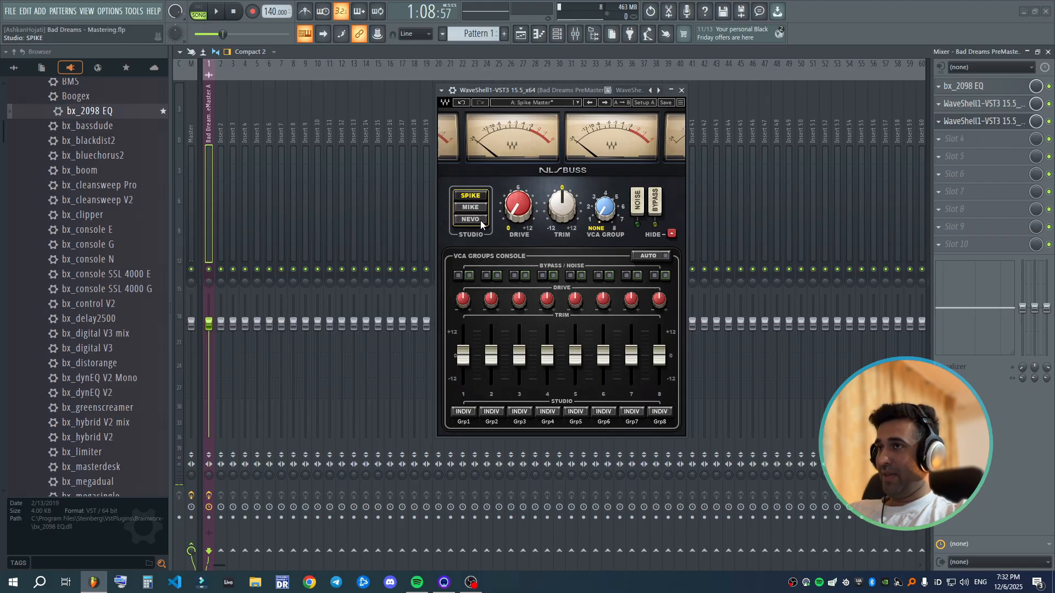
click(480, 220)
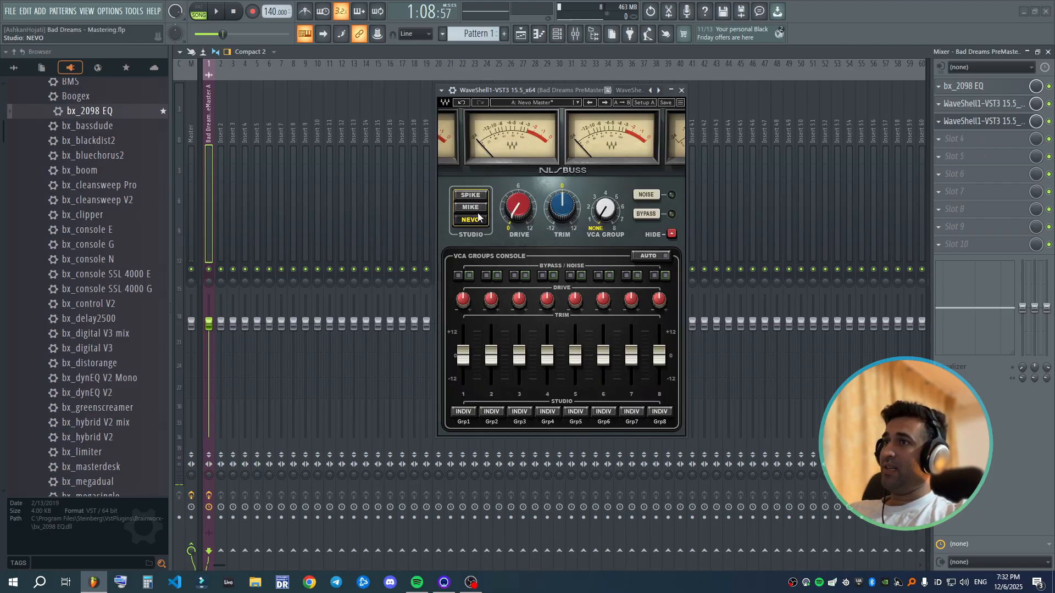
click(479, 209)
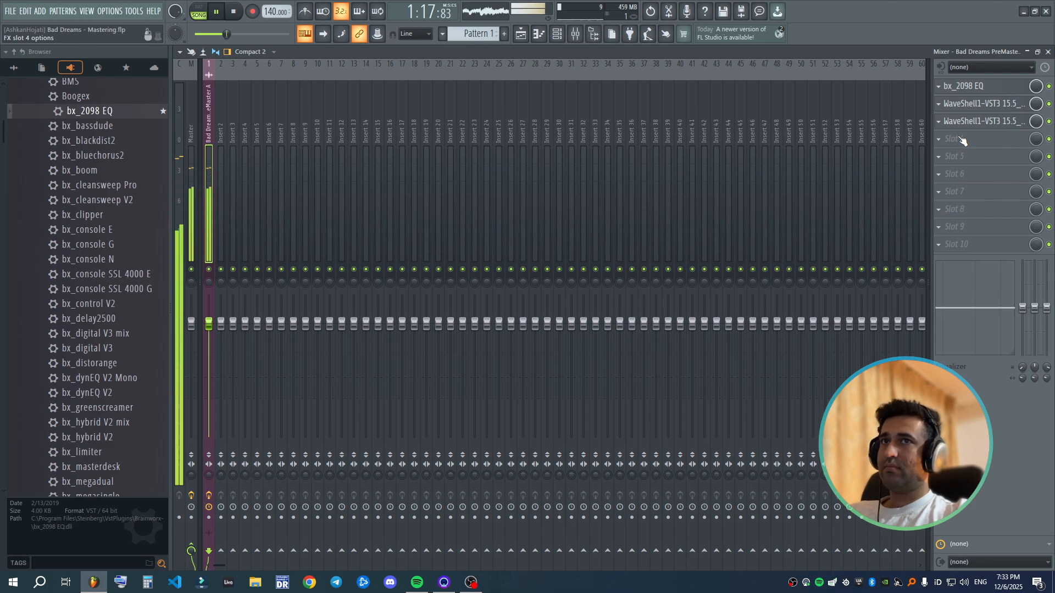
- Compare the song with NLS Buss bypassed and enabled during playback, close its window and stop playback
click(984, 103)
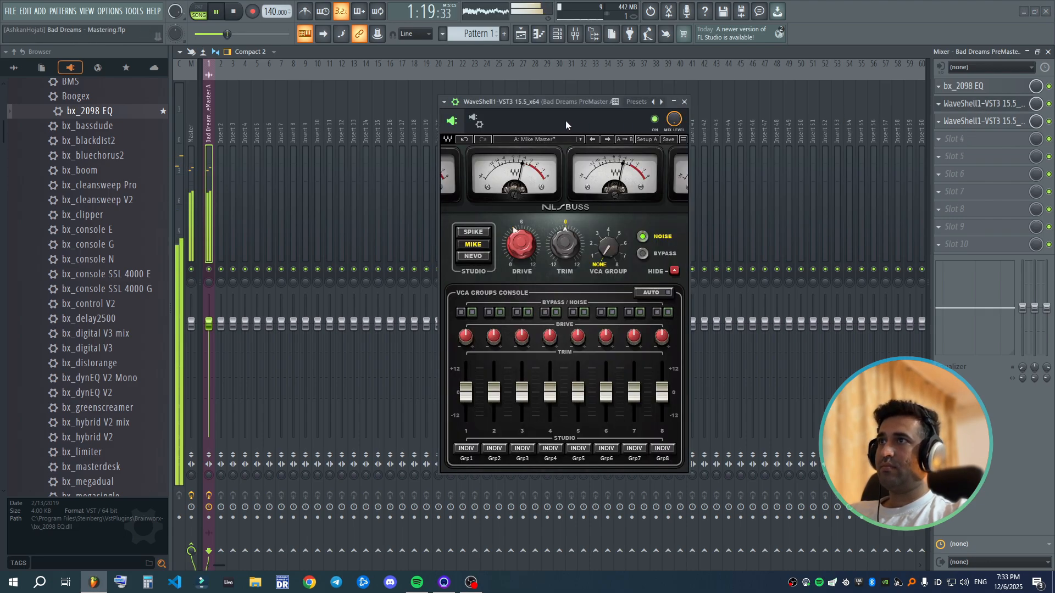
click(655, 119)
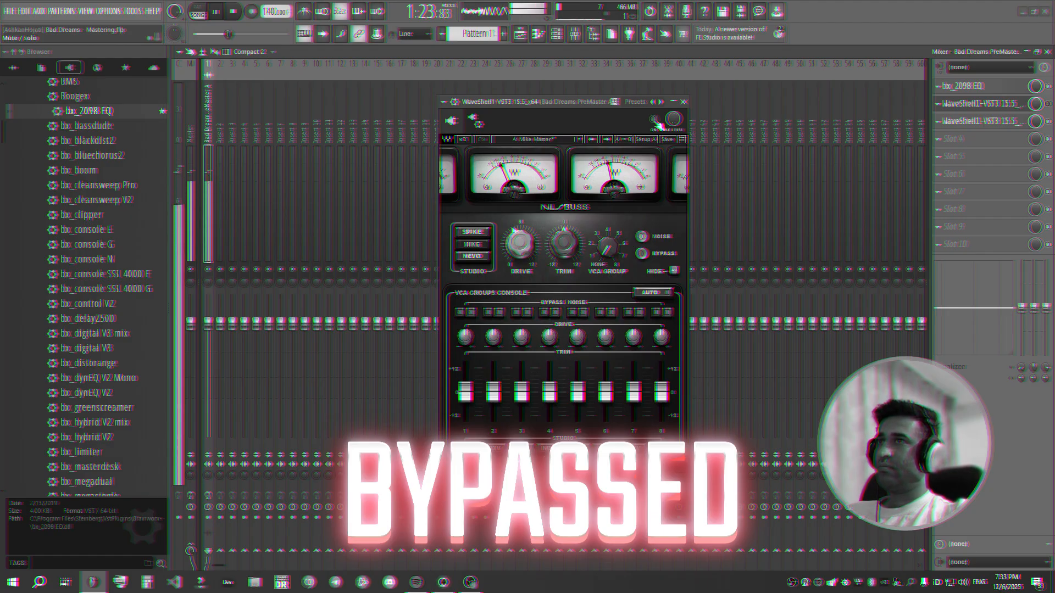
click(655, 119)
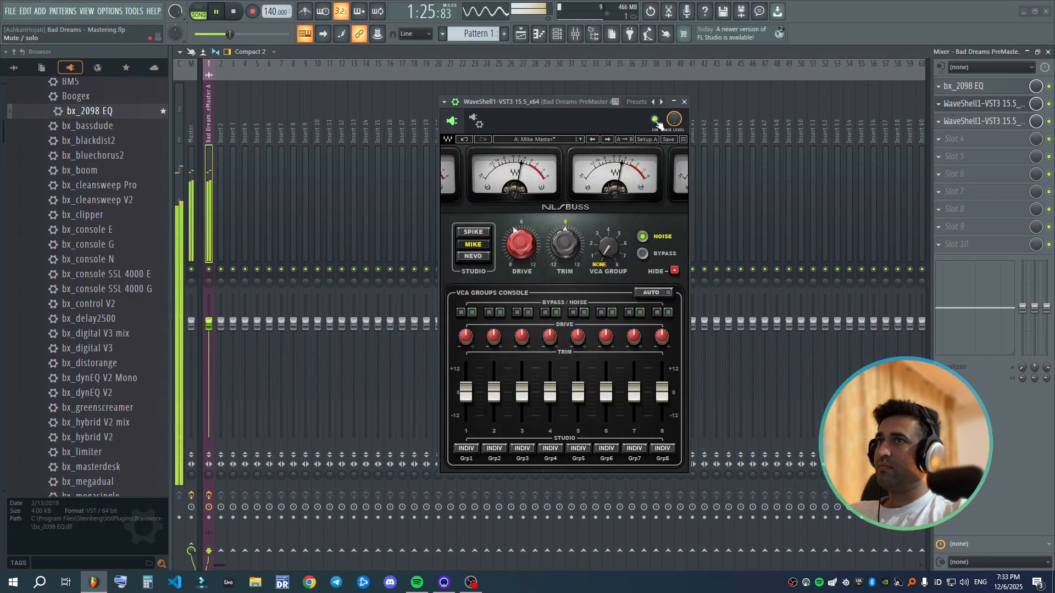
click(684, 102)
key(space)
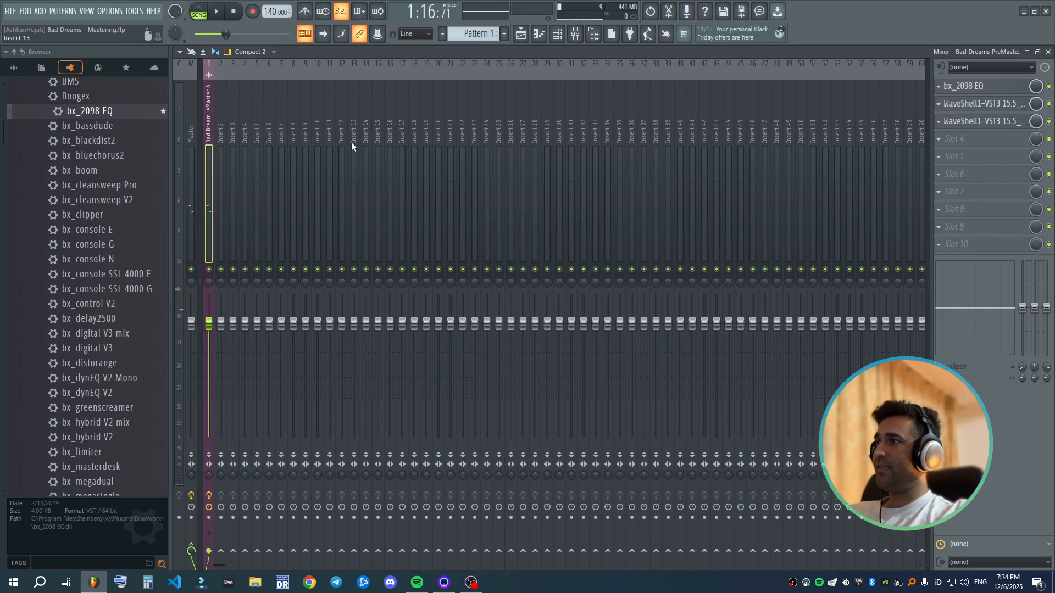
- Load FabFilter Pro-MB into slot 4 of the song's insert and apply the saved user preset
scroll(110, 270, down, 5)
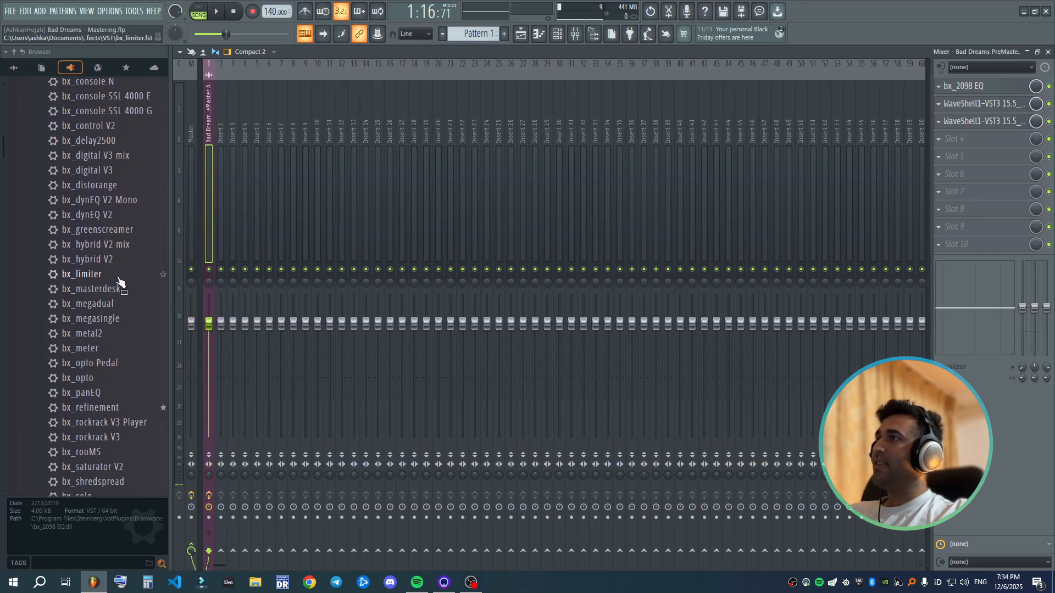
scroll(97, 242, down, 3)
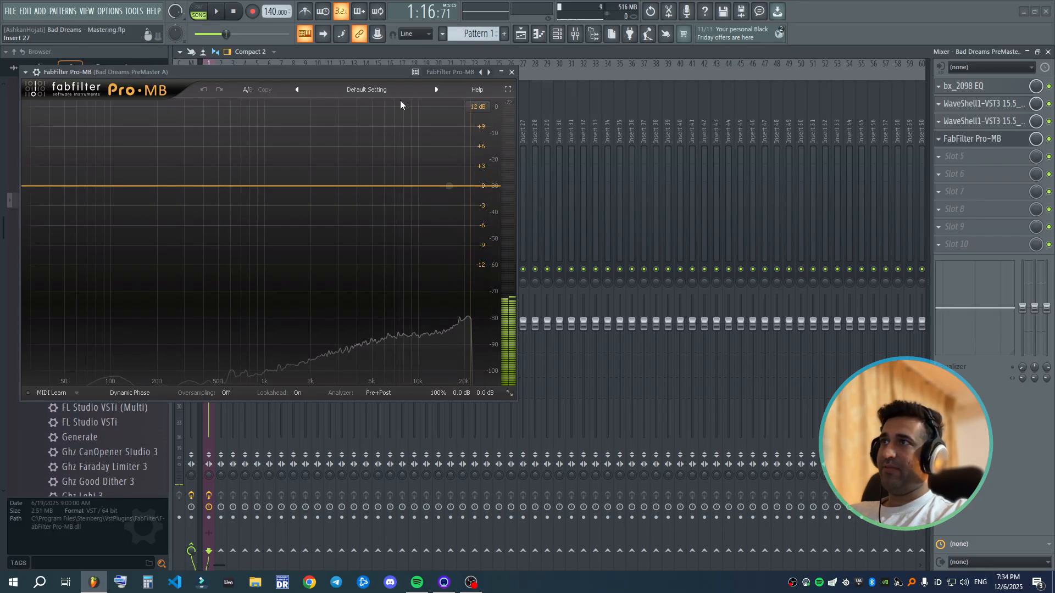
drag(358, 93, 680, 129)
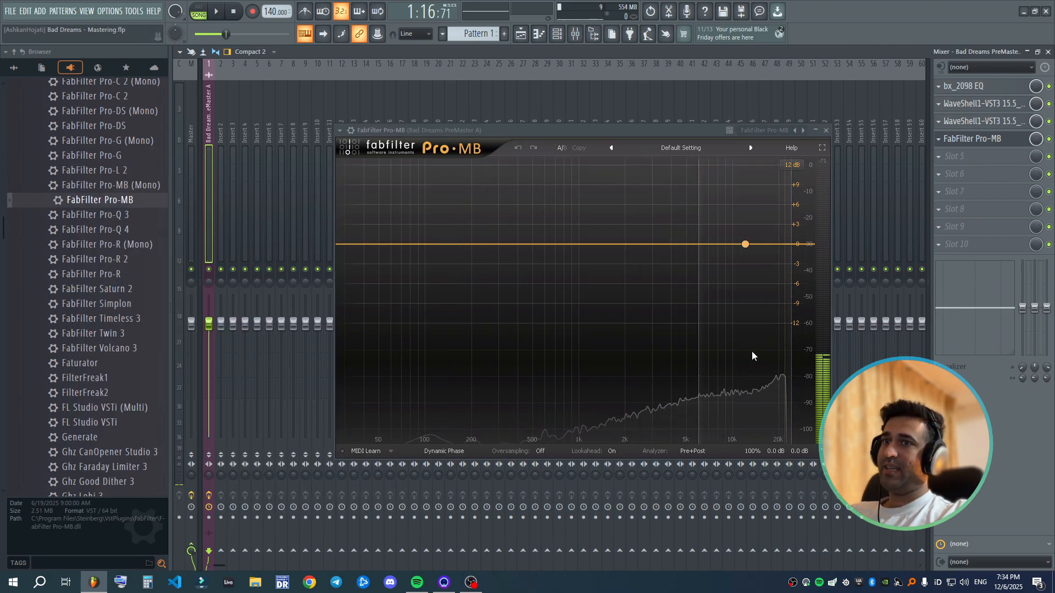
click(673, 147)
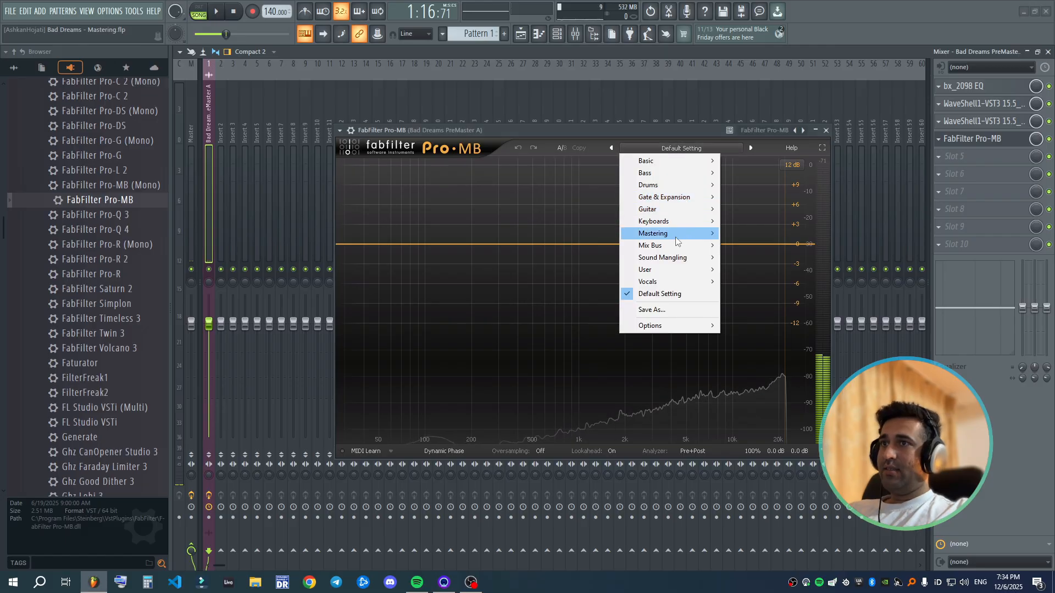
mouse_move(712, 274)
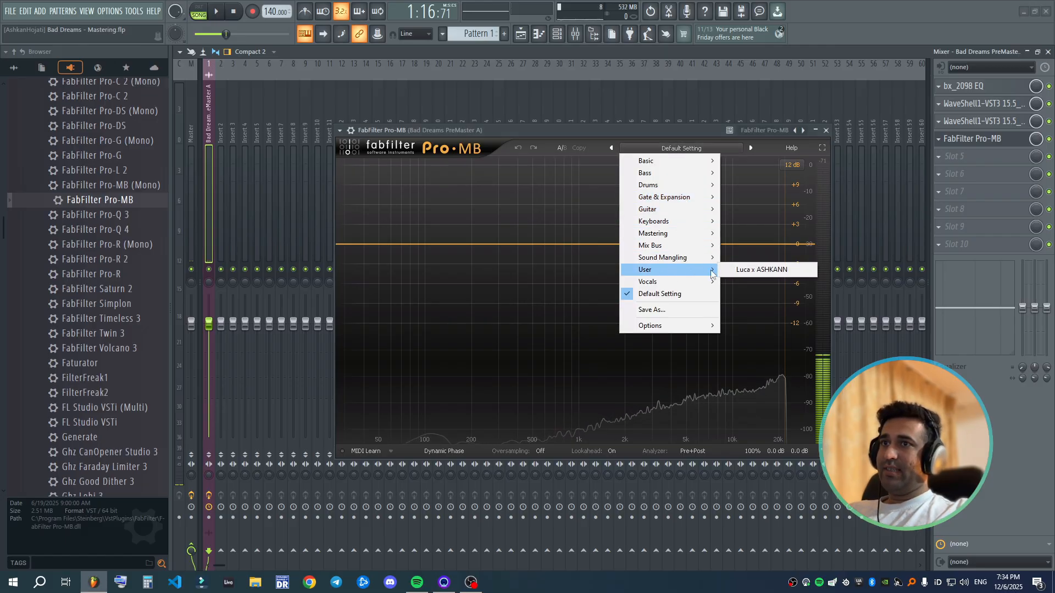
click(769, 270)
drag(646, 129, 587, 152)
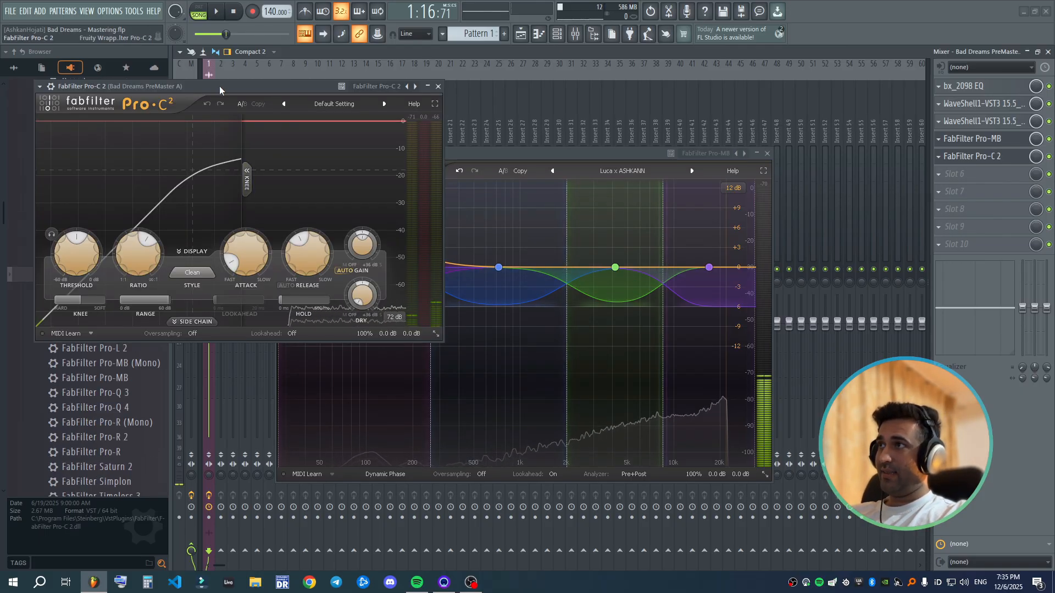
- Try FabFilter Pro-C 2 in slot 5 of the song's insert, view its preset categories and remove the plugin
drag(223, 87, 248, 90)
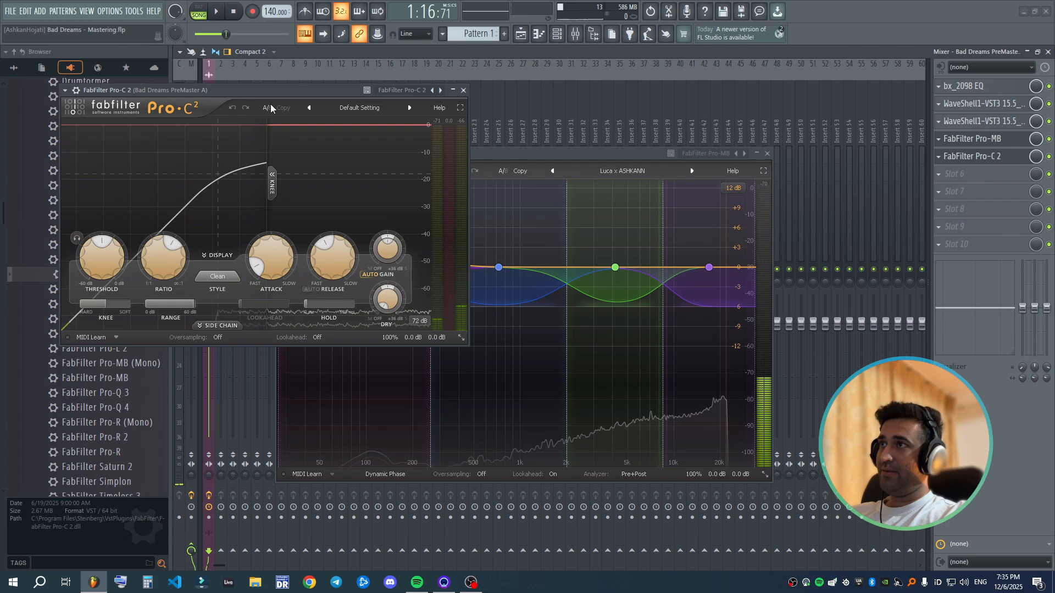
click(368, 108)
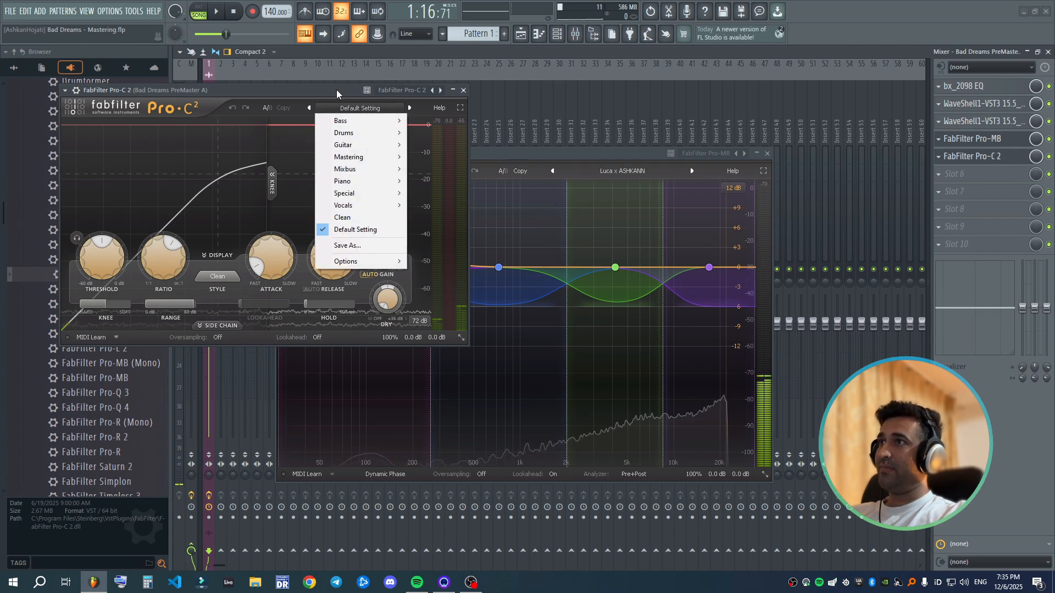
drag(336, 91, 382, 100)
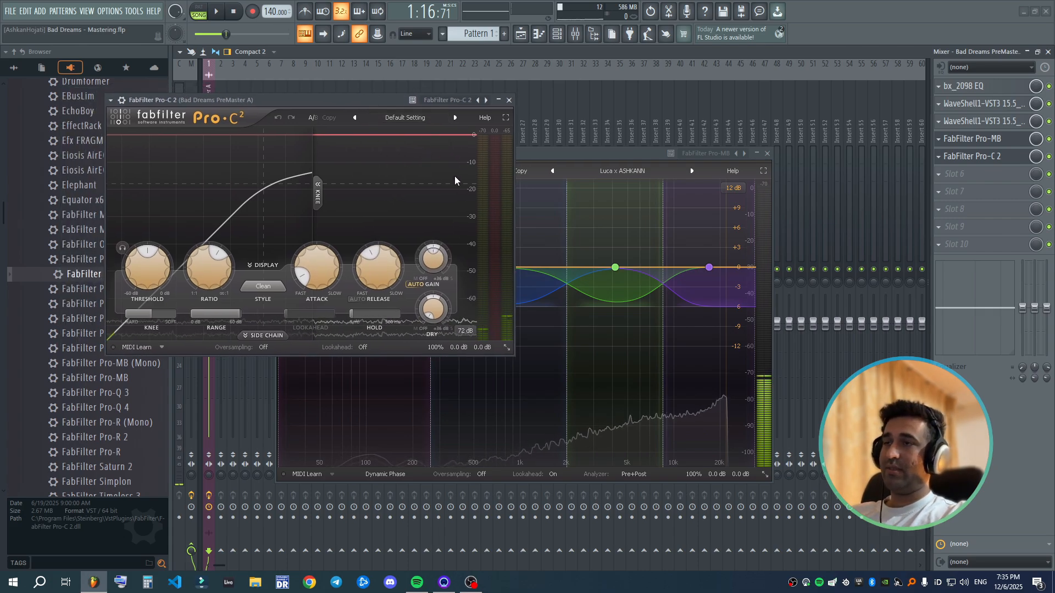
click(509, 100)
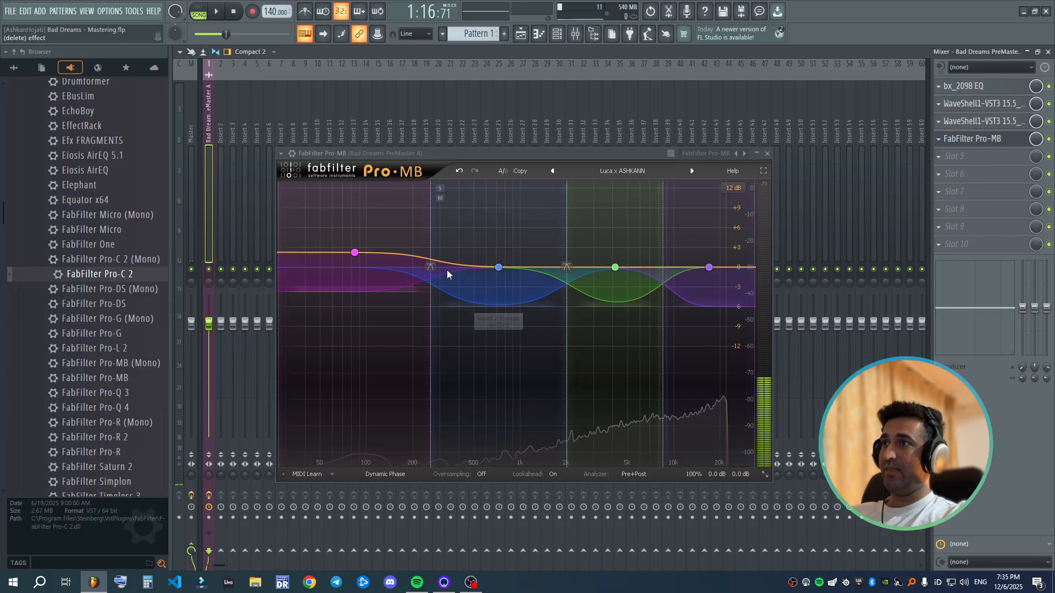
- Show Pro-MB's low band settings, load Tonal Balance Control 2 into slot 5 of the song's insert and set its target to EDM
click(356, 255)
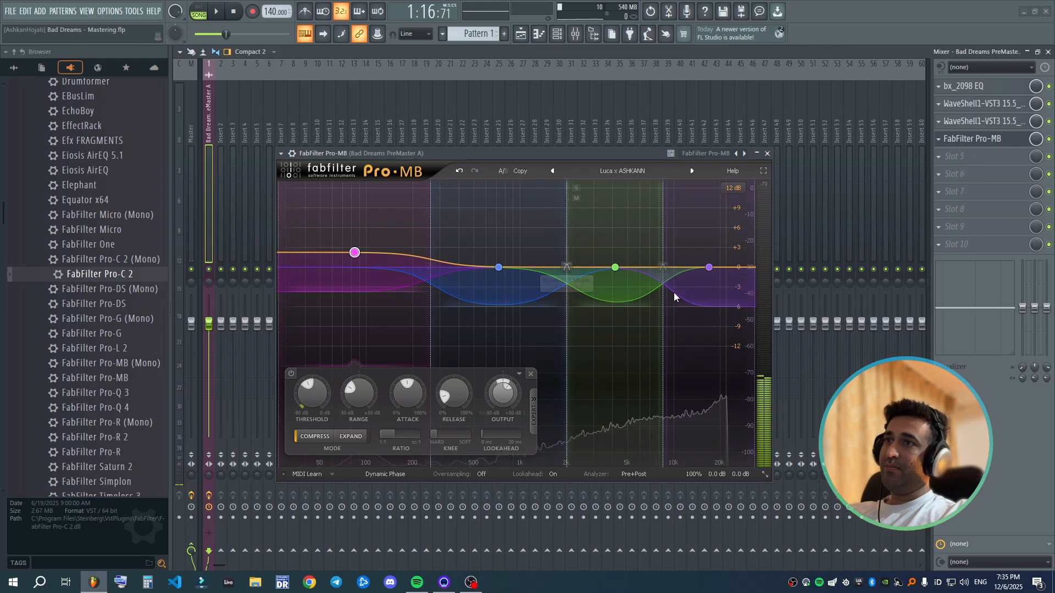
scroll(1, 414, down, 10)
scroll(33, 412, down, 15)
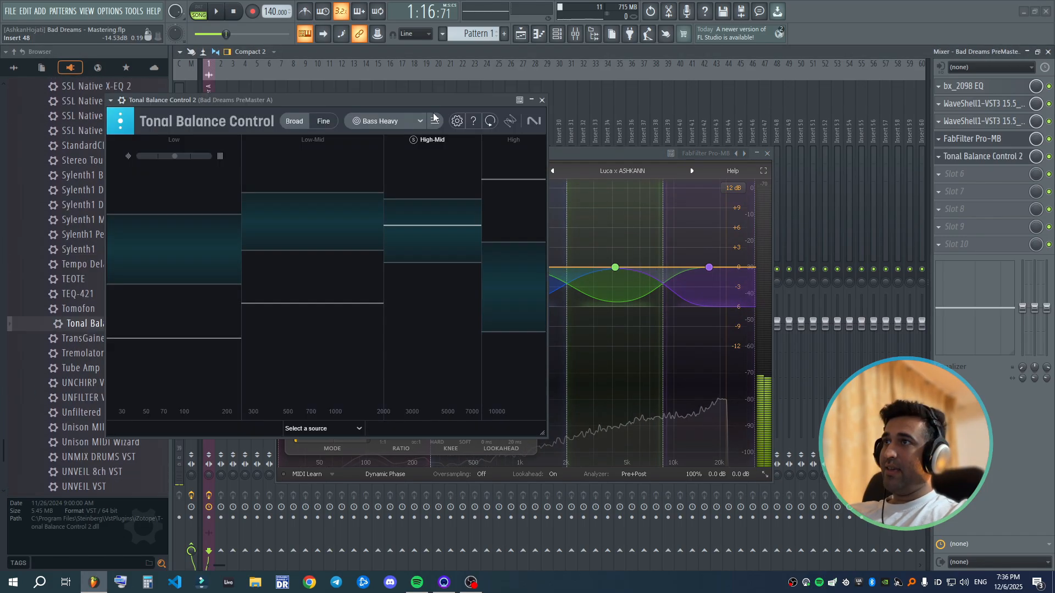
drag(604, 156, 884, 174)
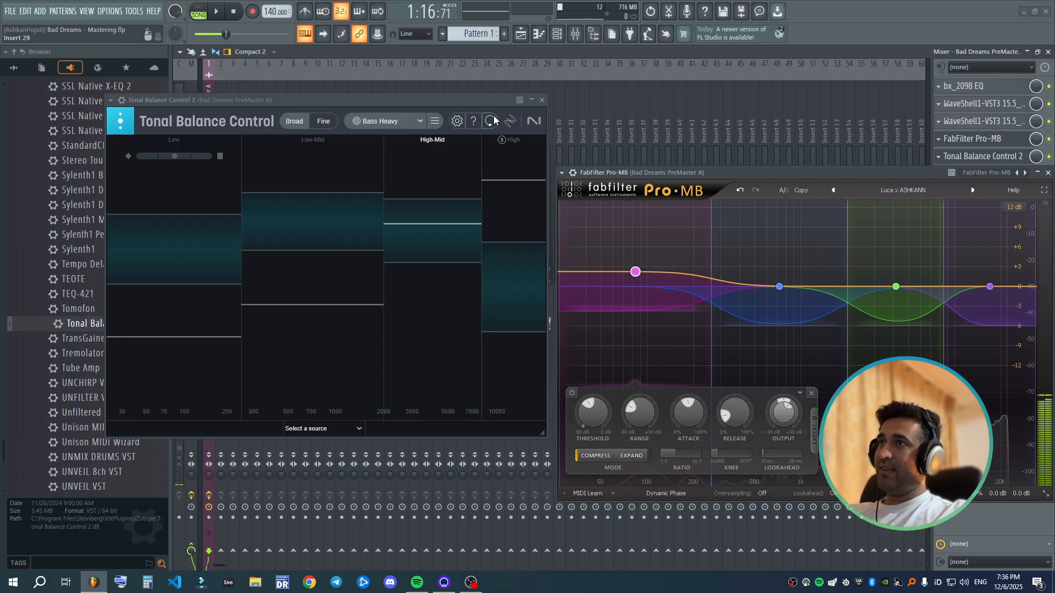
drag(396, 100, 341, 148)
click(355, 173)
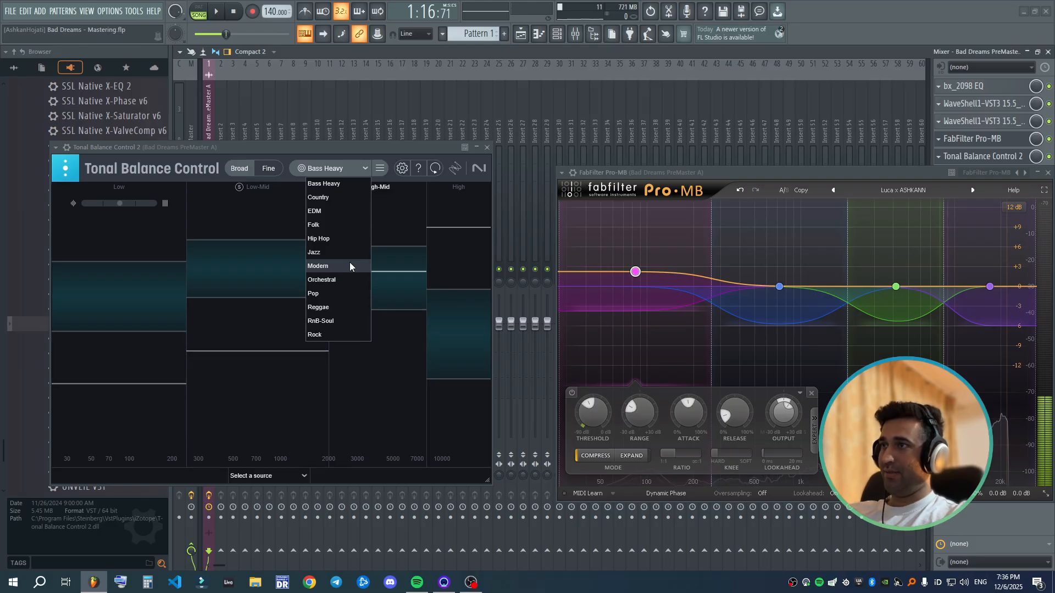
click(350, 212)
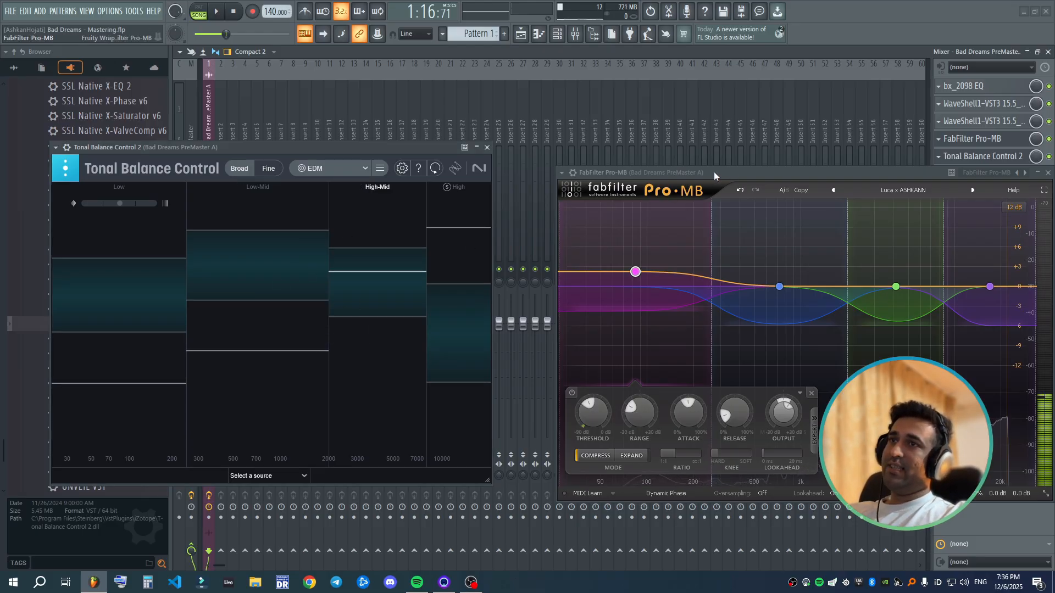
- Close the Pro-MB window and delete Tonal Balance Control 2 from slot 5 of the song's insert
drag(377, 153, 555, 123)
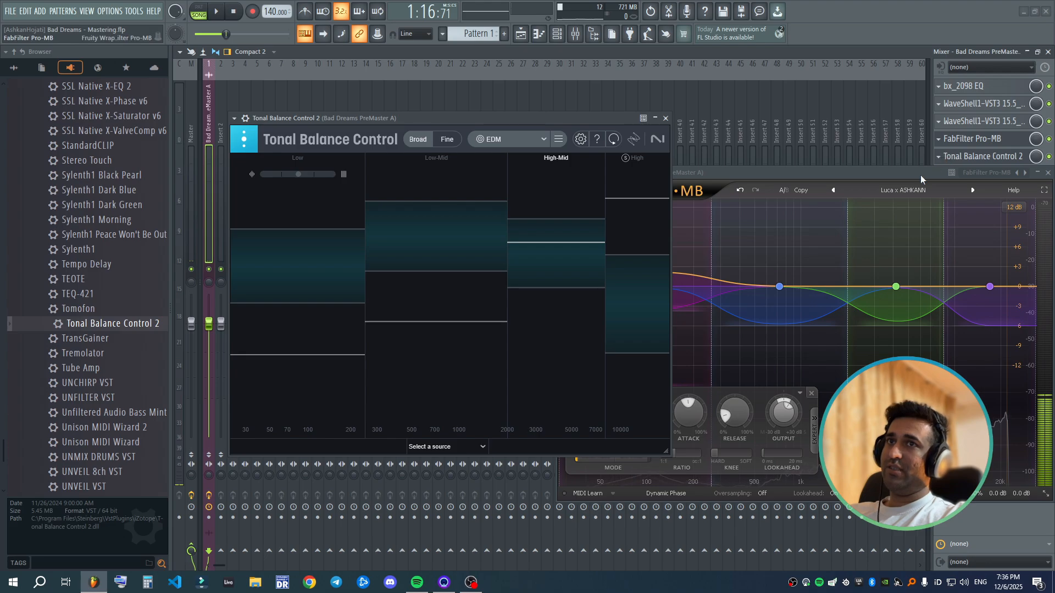
drag(921, 175, 786, 190)
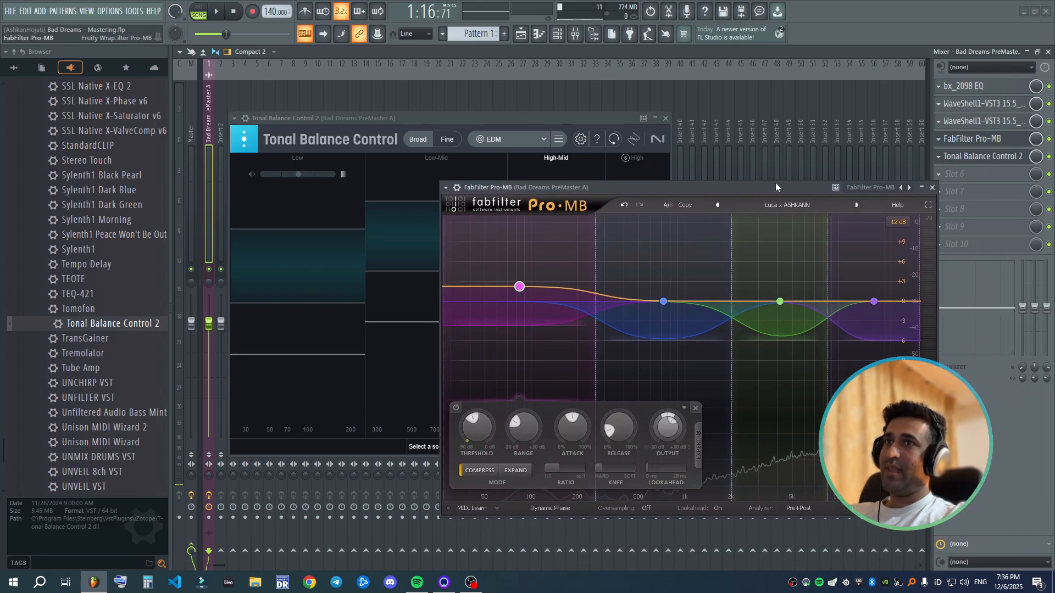
drag(777, 183, 788, 185)
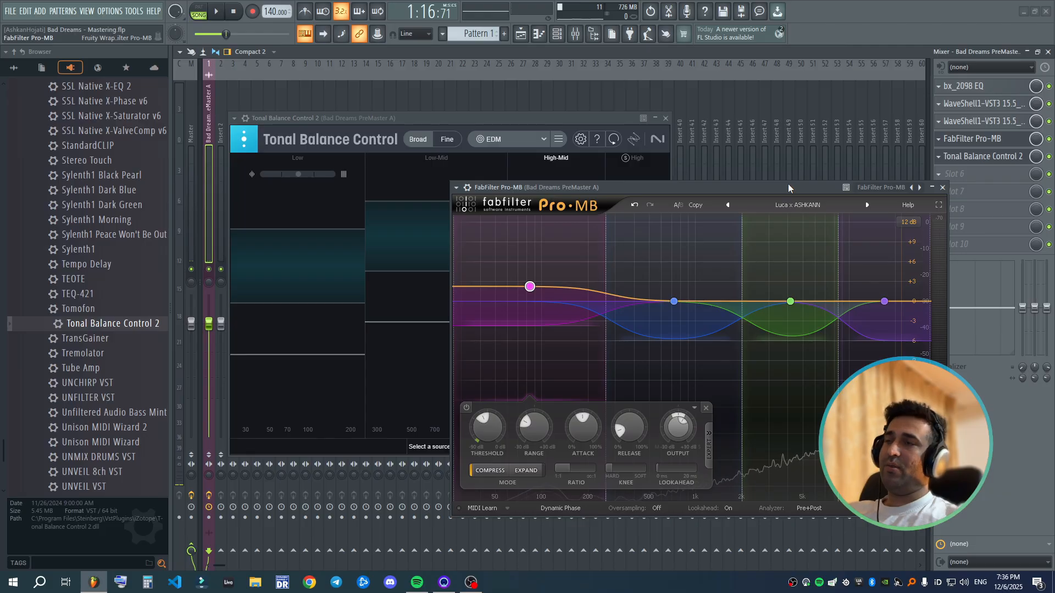
click(943, 187)
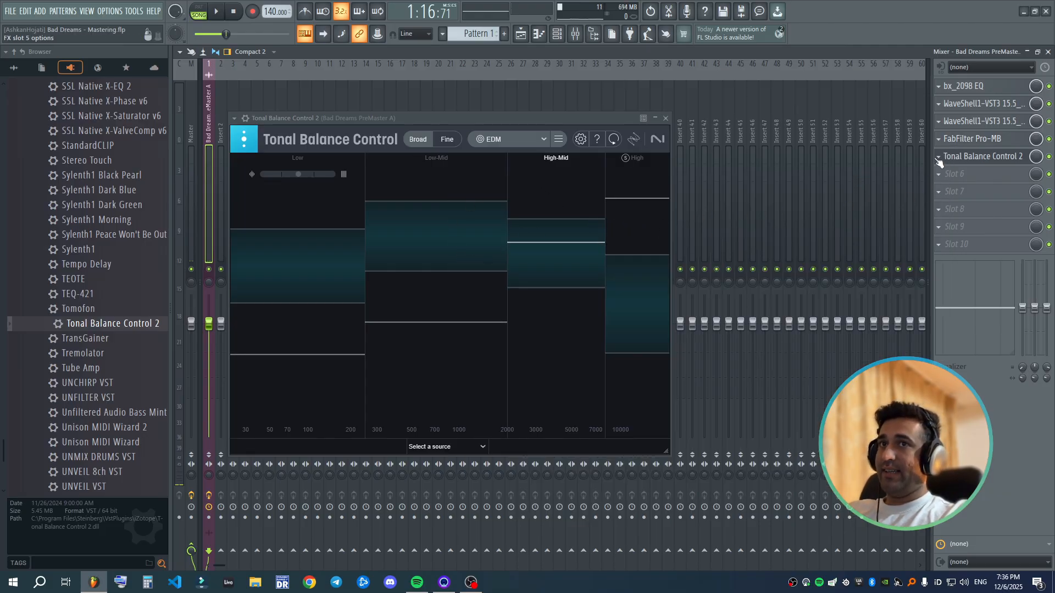
click(937, 157)
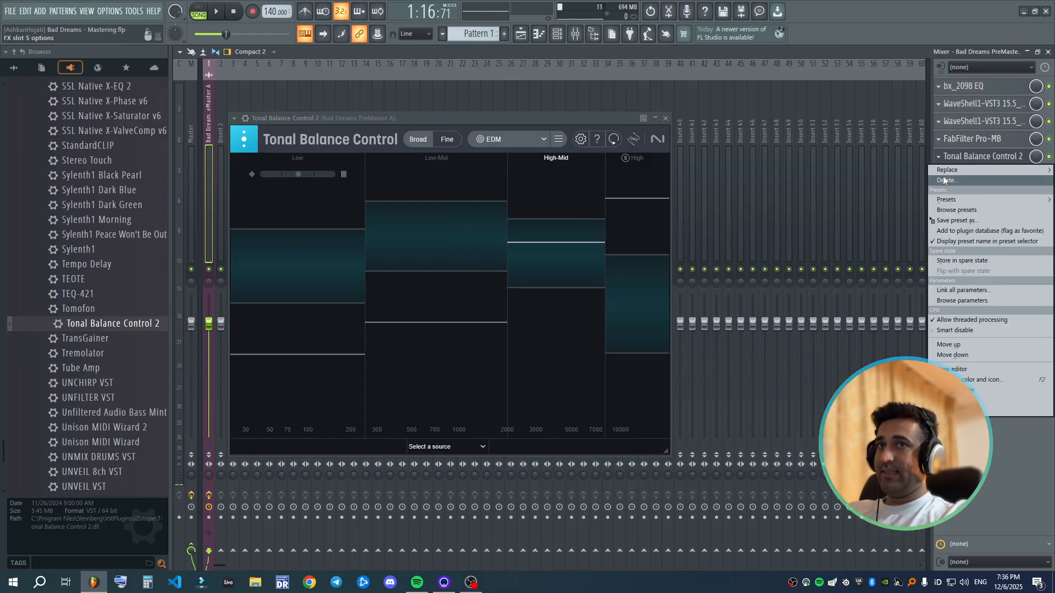
click(945, 181)
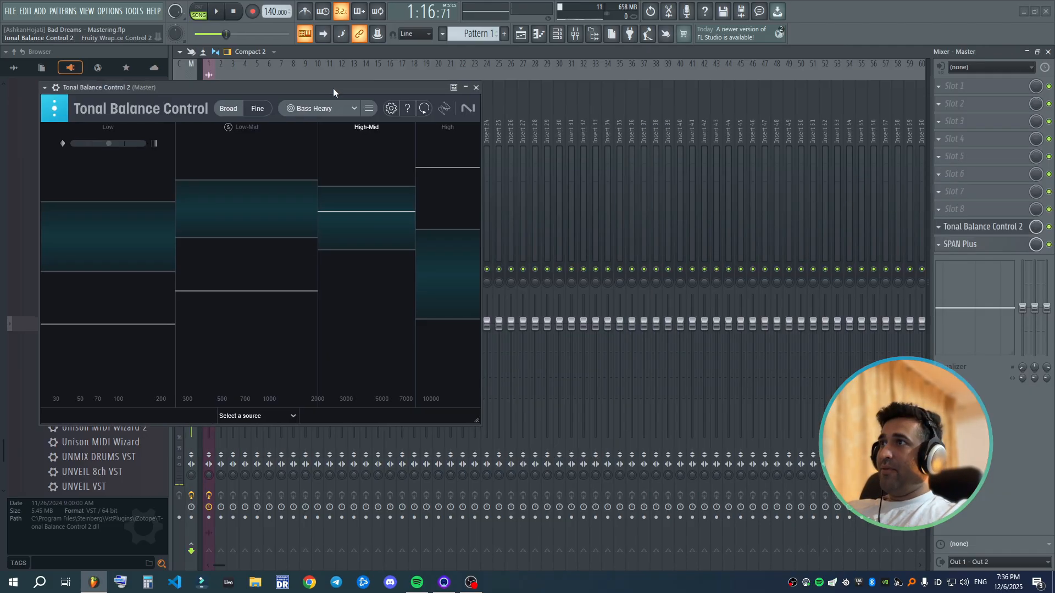
- Load Tonal Balance Control 2 into slot 9 of the Master track and arrange its window beside the reopened Pro-MB
drag(333, 88, 607, 160)
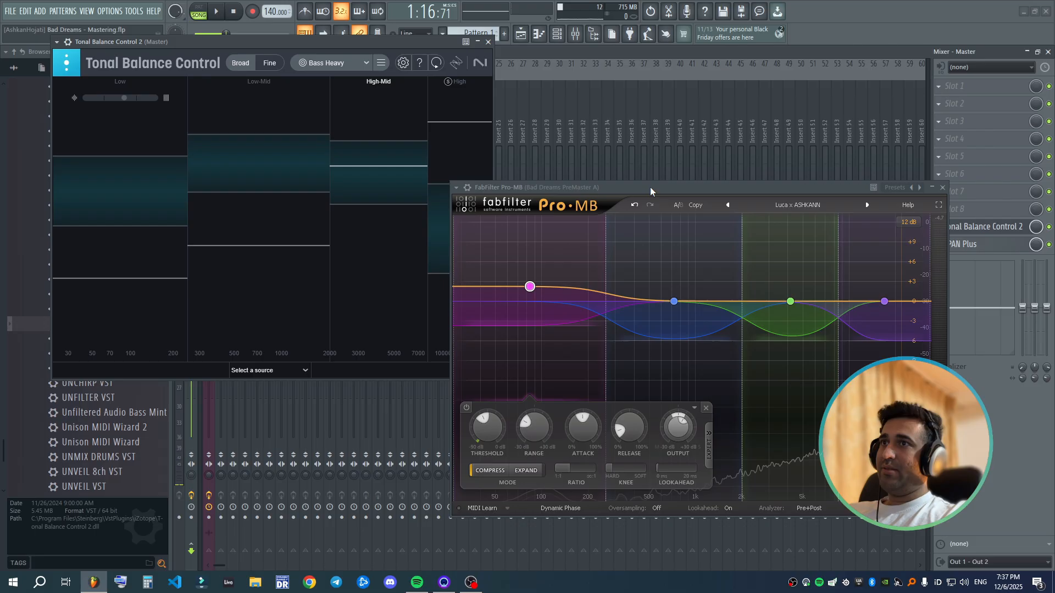
drag(651, 187, 702, 145)
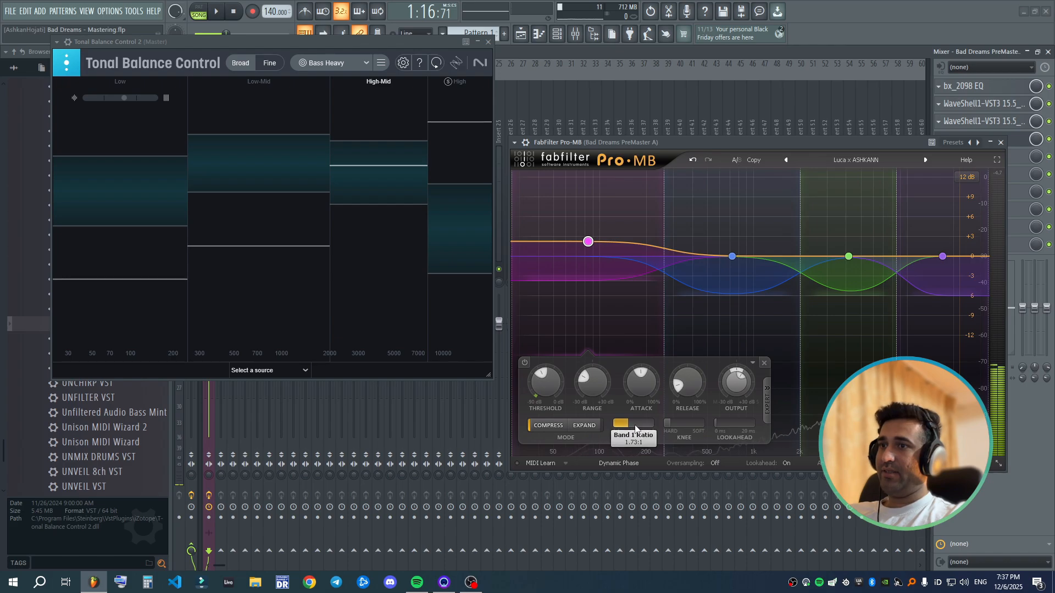
- Examine the ratio, release and output level settings of Pro-MB's low-mid and low bands
click(732, 256)
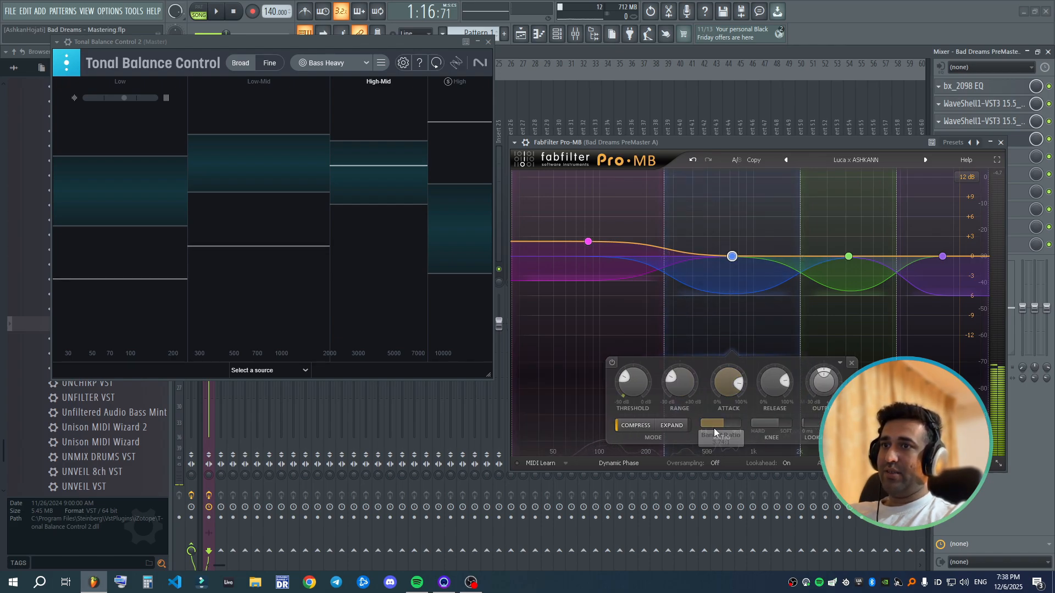
mouse_move(723, 425)
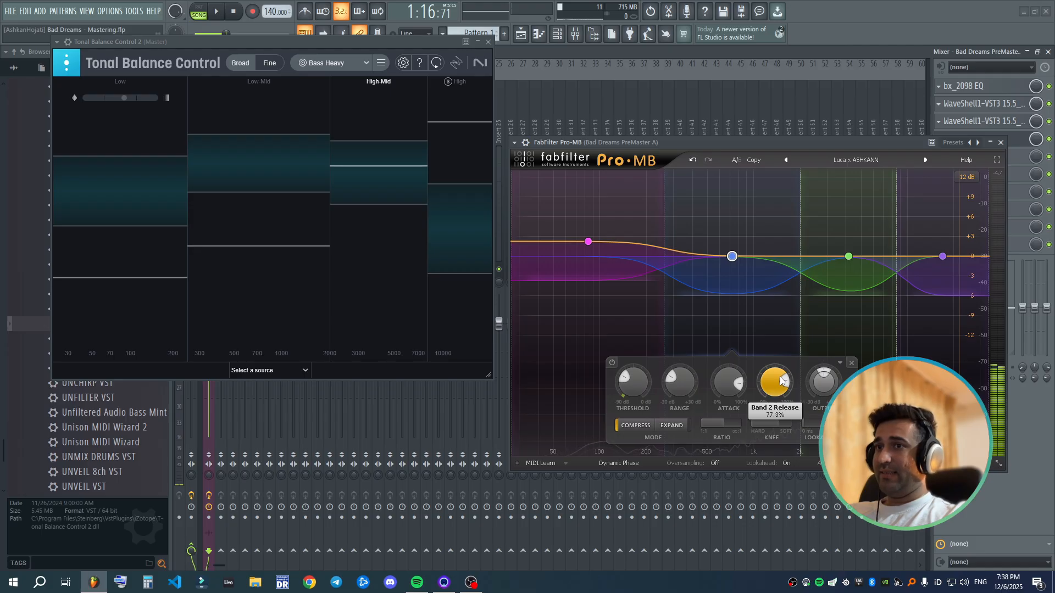
mouse_move(783, 380)
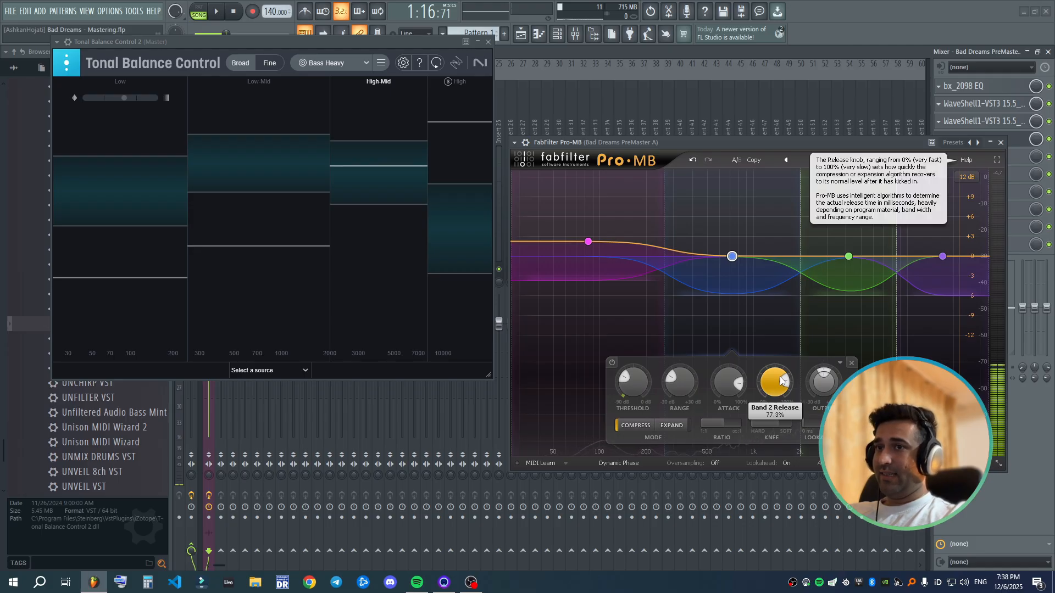
click(586, 248)
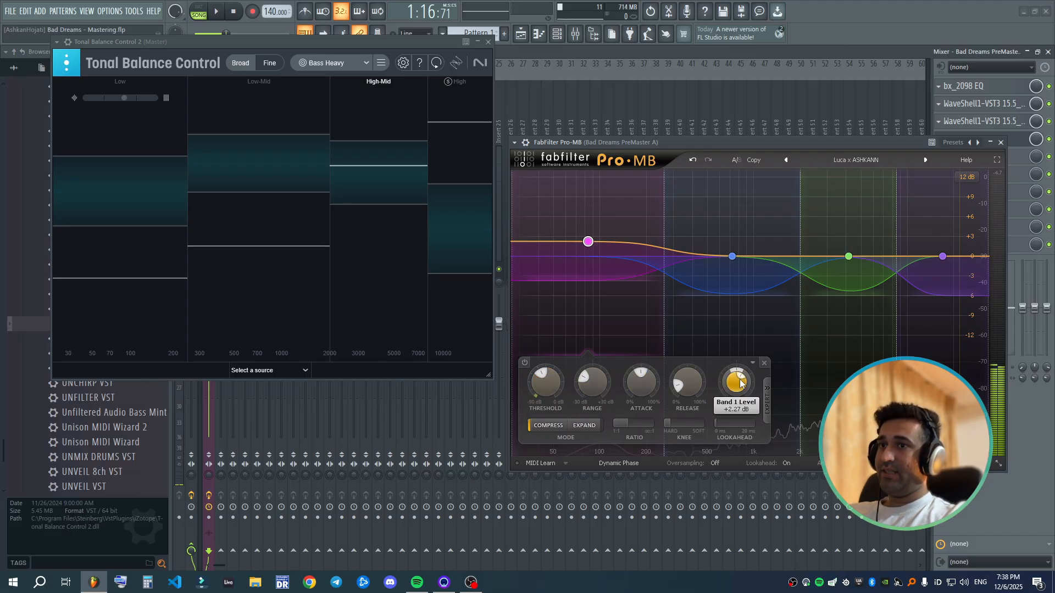
- Lower Pro-MB's high band level to about -2 dB, raise the low-mid band to about +1 dB and play the song
click(943, 266)
key(space)
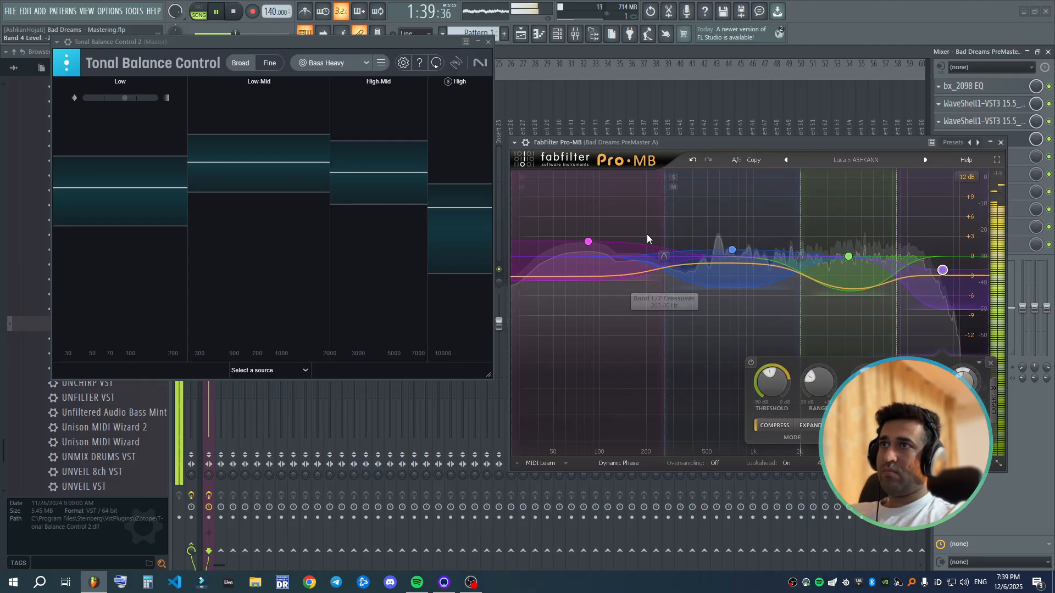
- Check the song's tonal balance in Fine view, return to Broad view and close the Tonal Balance Control 2 and Pro-MB windows
click(277, 68)
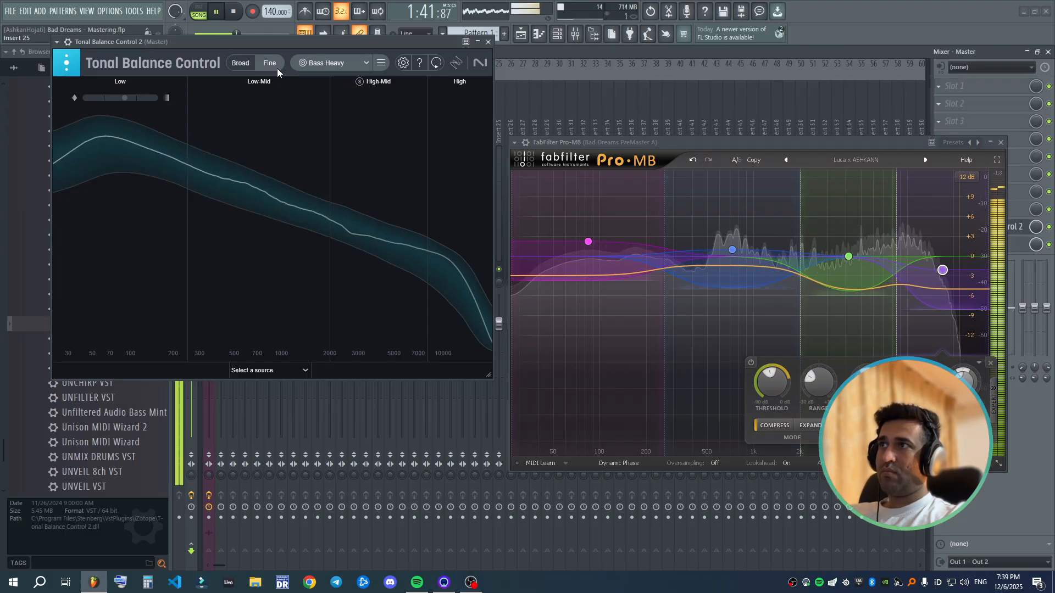
click(232, 63)
click(488, 43)
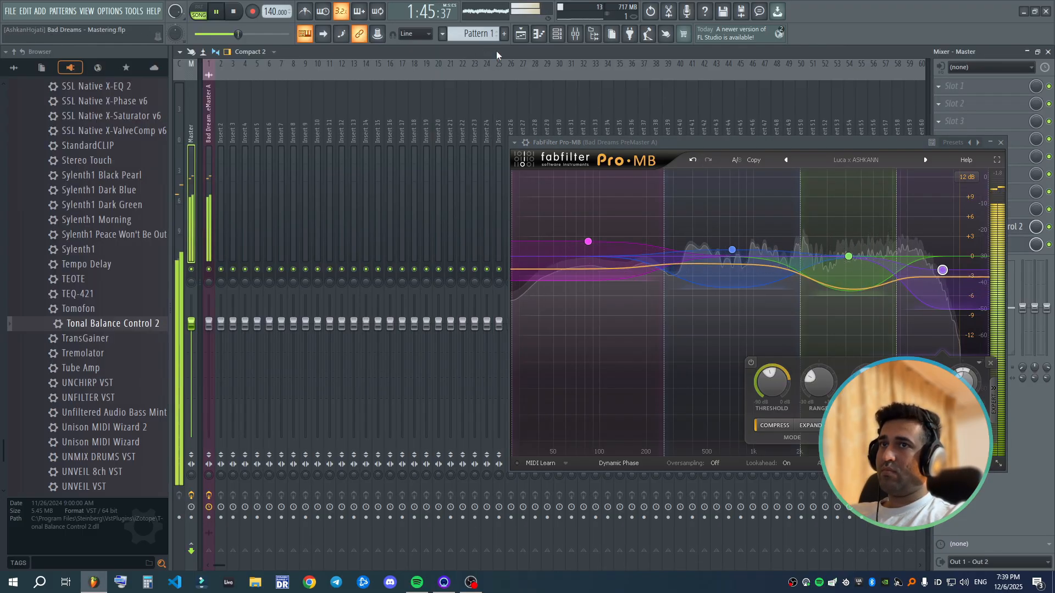
click(1000, 144)
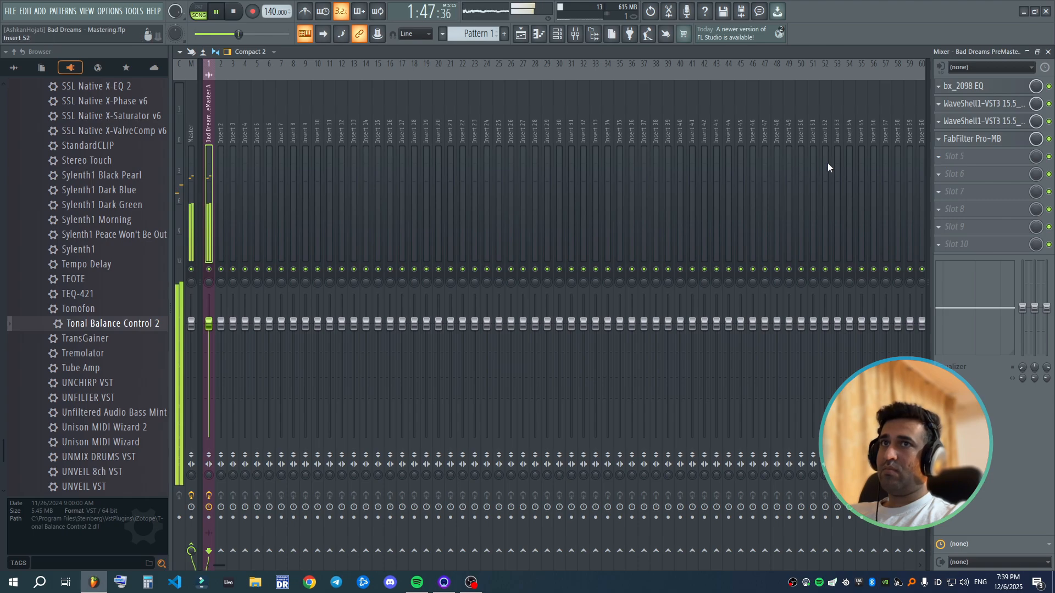
- Stop playback, bring Pro-MB's window back over the middle of the mixer and close it
key(space)
click(1000, 144)
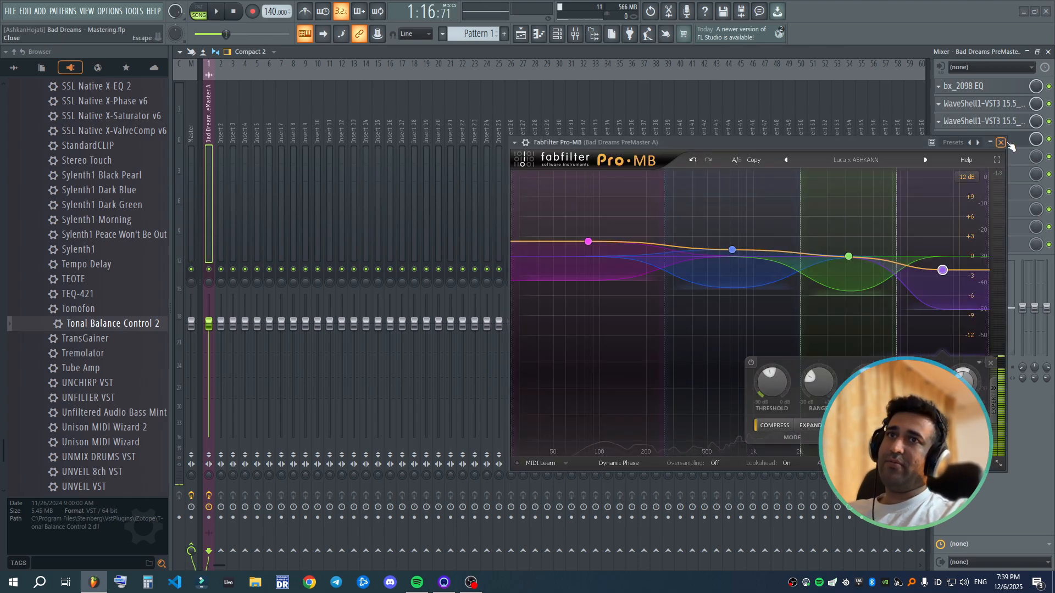
drag(904, 143, 690, 132)
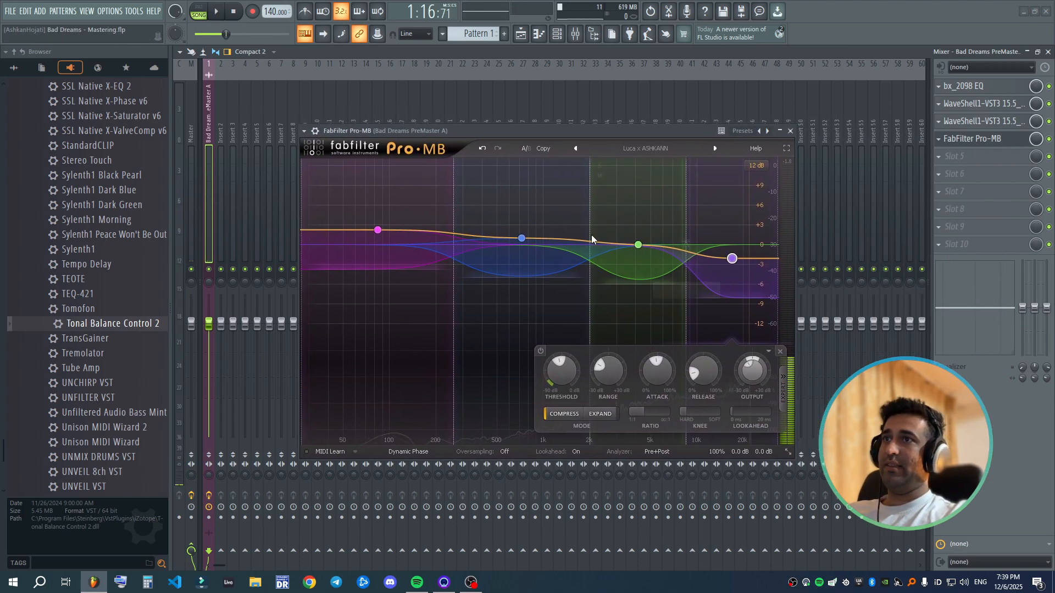
click(791, 132)
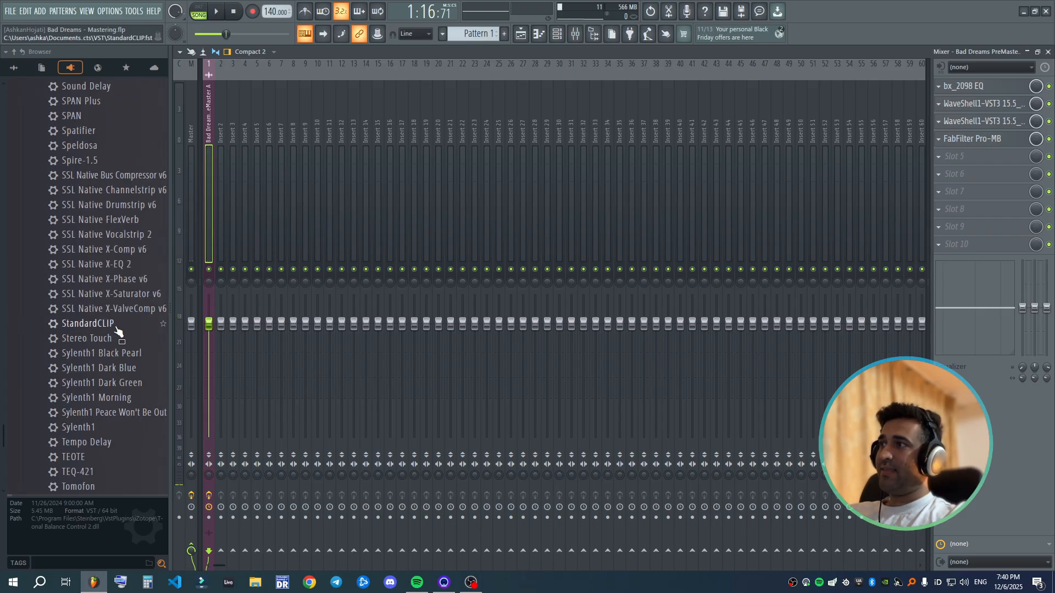
- Load StandardCLIP into slot 5 of the song's insert and move its window to the middle of the mixer
drag(111, 324, 405, 314)
drag(984, 157, 987, 155)
drag(628, 138, 552, 187)
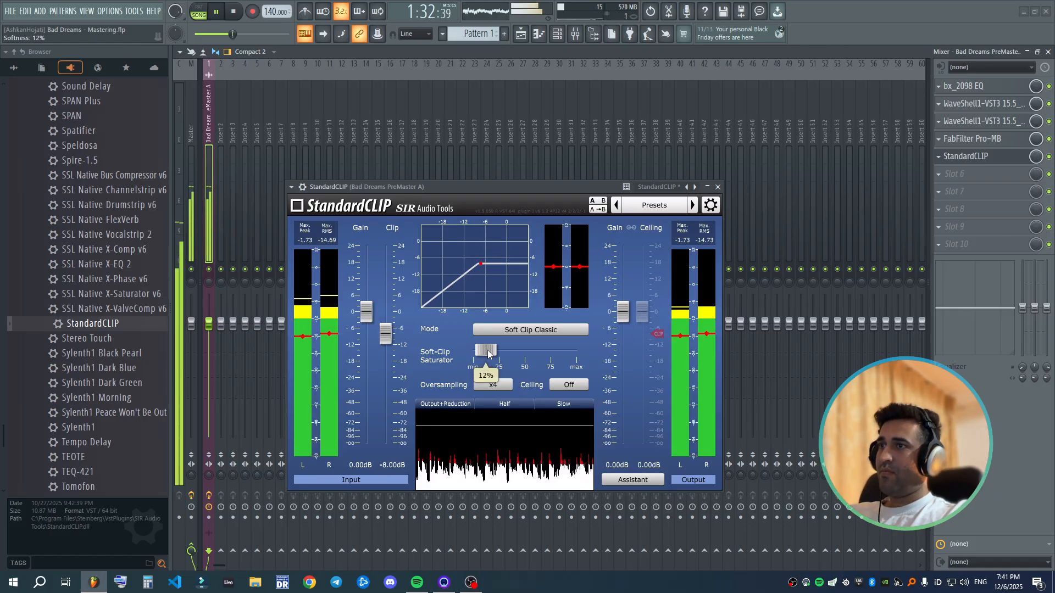
- Set StandardCLIP's clip level to -7 dB and its soft-clip saturator to 25% while the song plays
drag(487, 350, 492, 352)
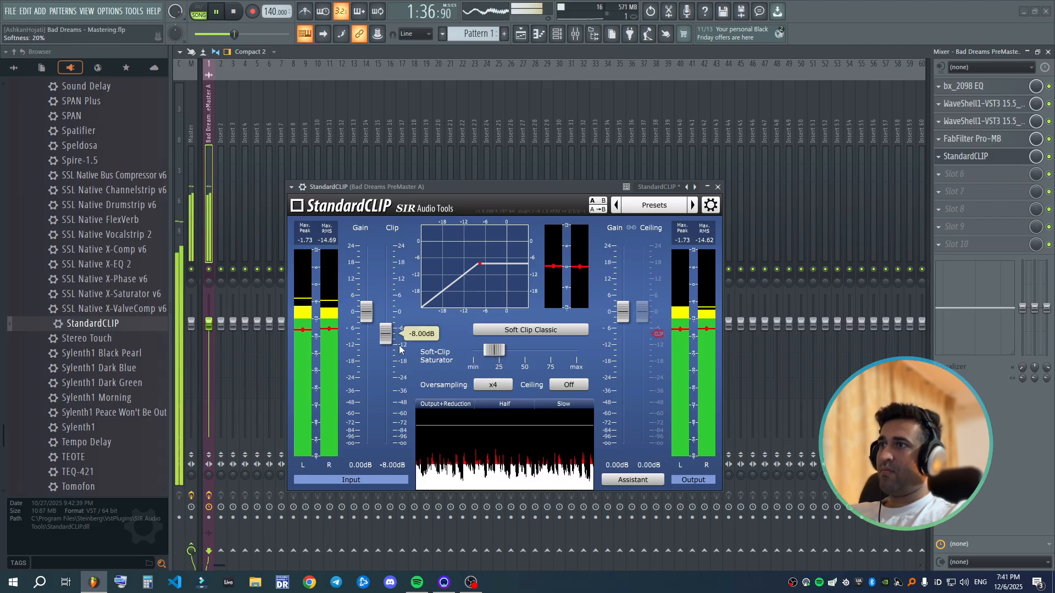
drag(387, 339, 388, 337)
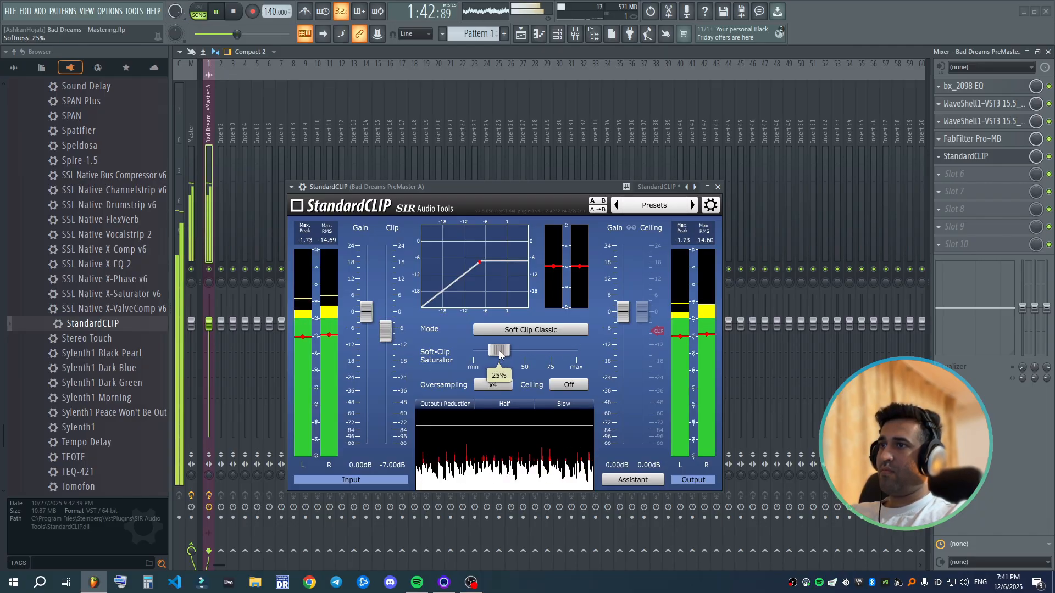
mouse_move(499, 350)
mouse_down()
mouse_move(509, 357)
mouse_move(500, 354)
mouse_up()
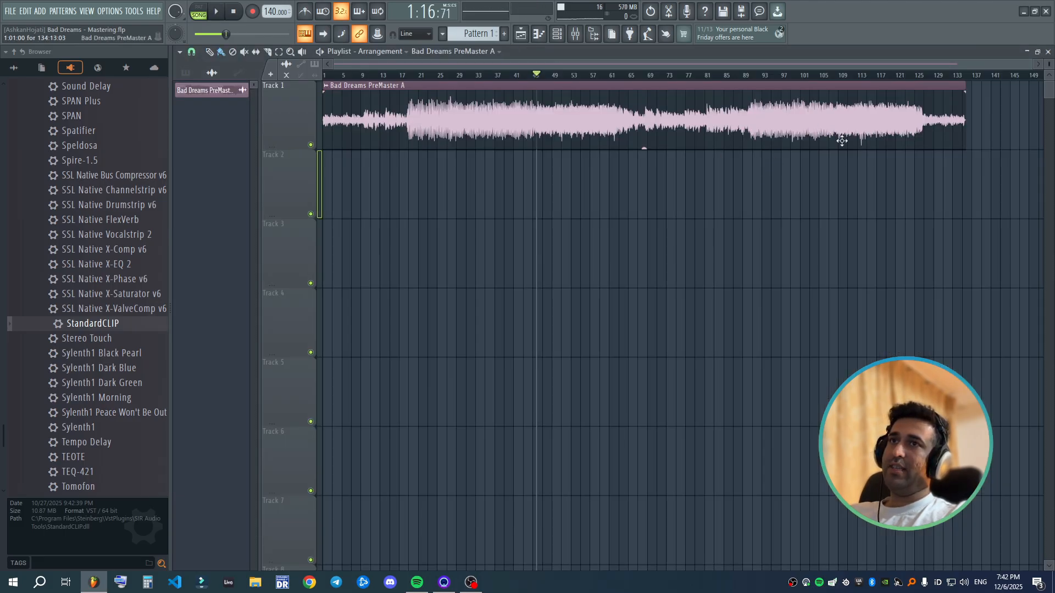
- Place the playhead at about bar 108 of the playlist, inside the song's second loud section
scroll(841, 137, right, 5)
scroll(844, 158, up, 2)
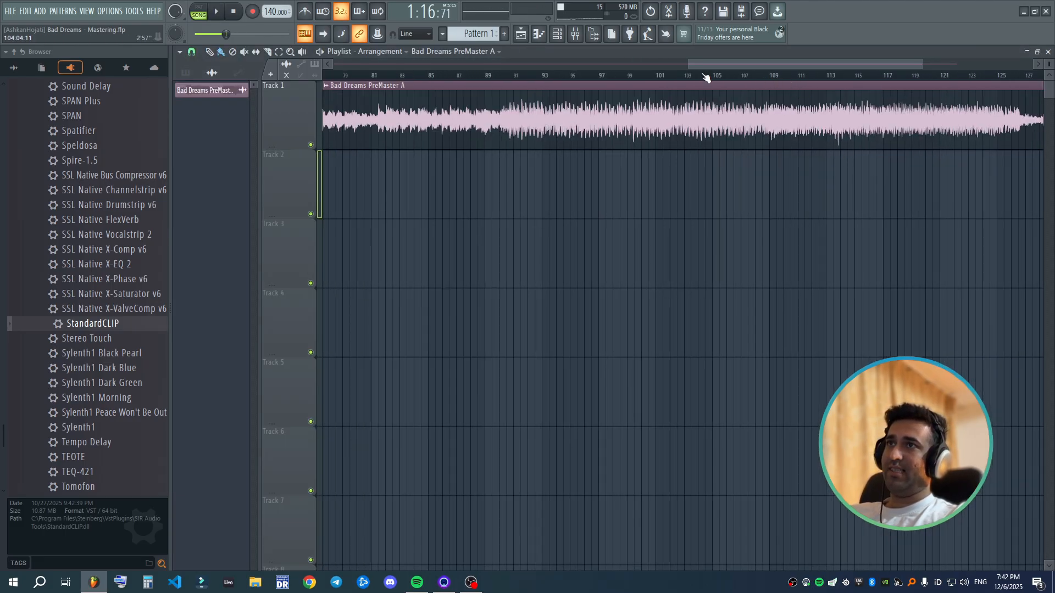
click(770, 81)
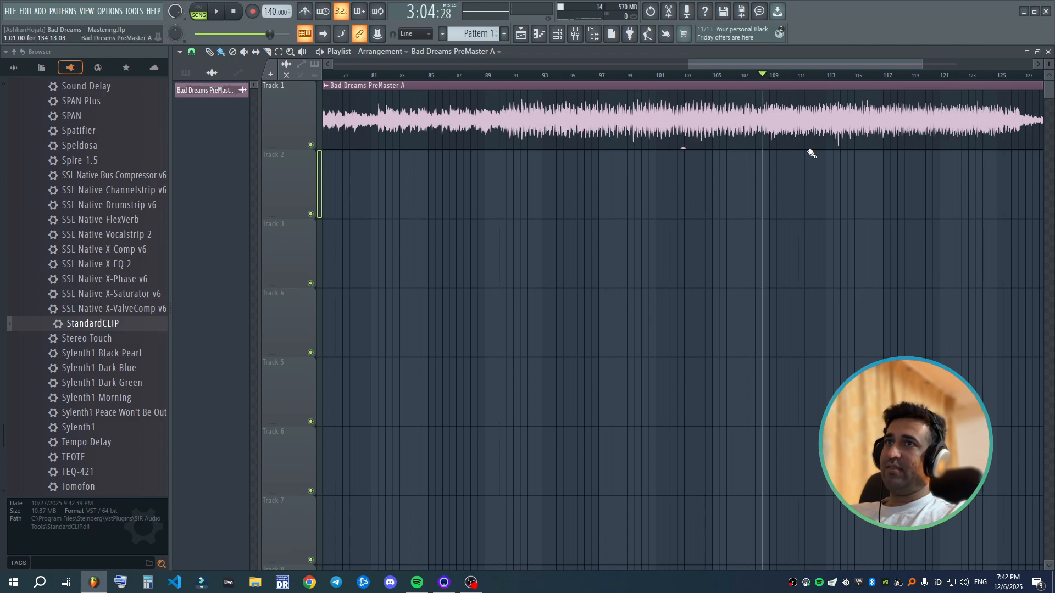
scroll(831, 219, down, 5)
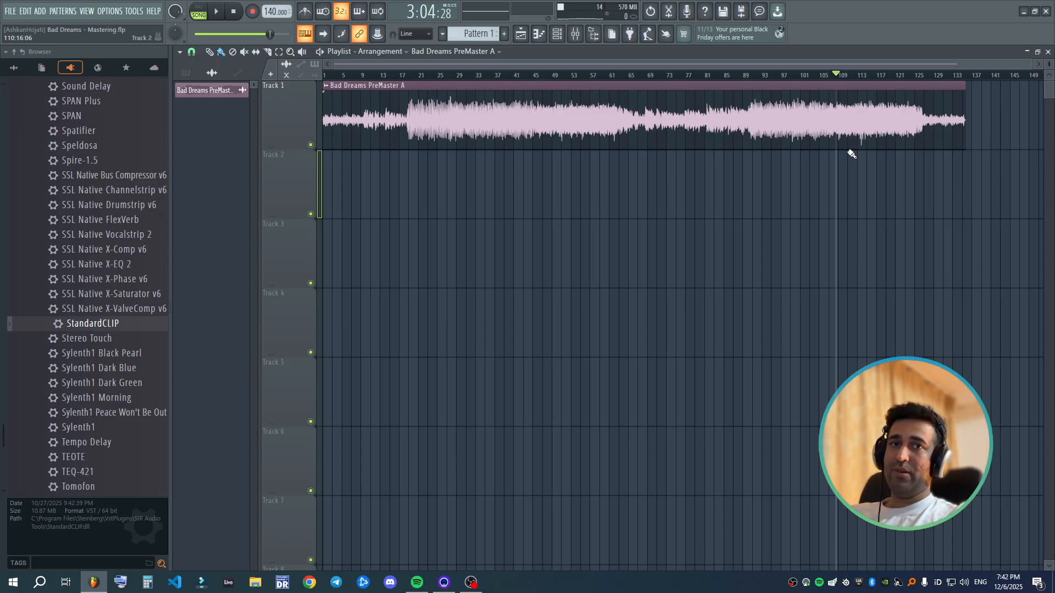
scroll(901, 179, up, 5)
scroll(906, 181, down, 5)
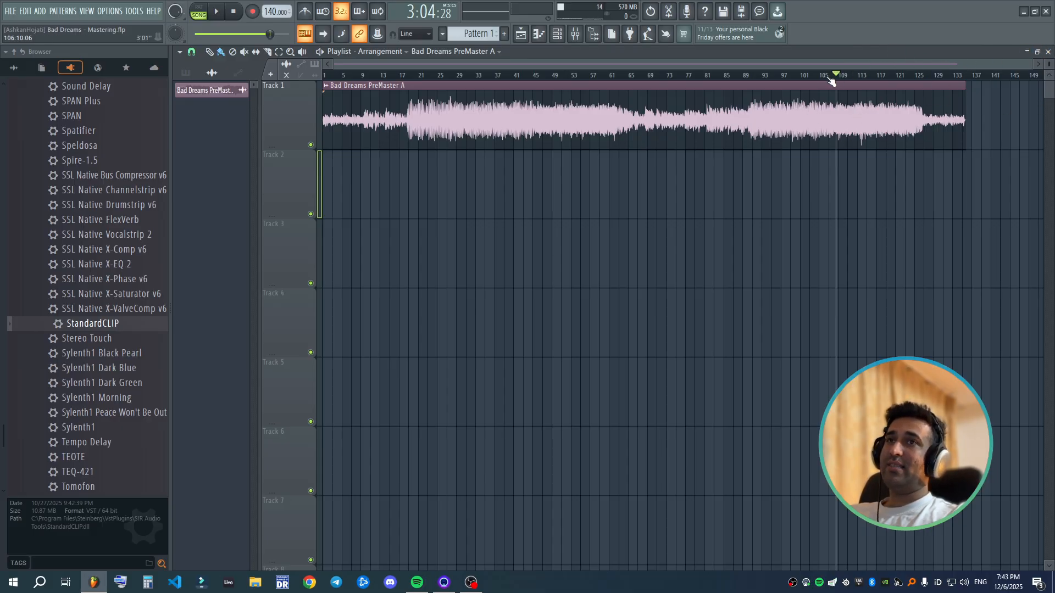
- Play the song from the new position and reduce StandardCLIP's soft-clip saturator to 15%
key(F9)
key(space)
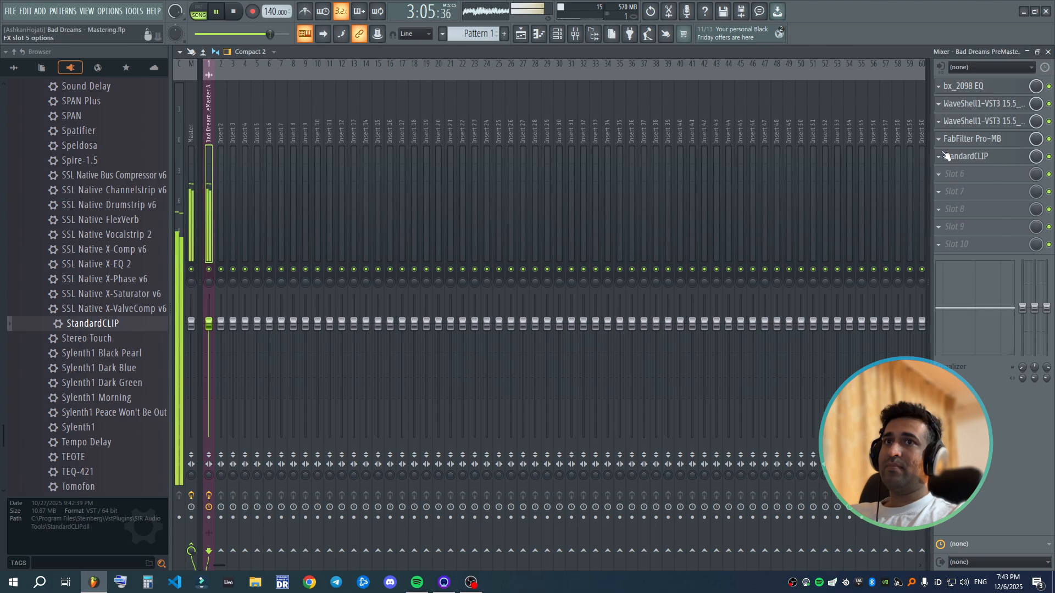
click(968, 156)
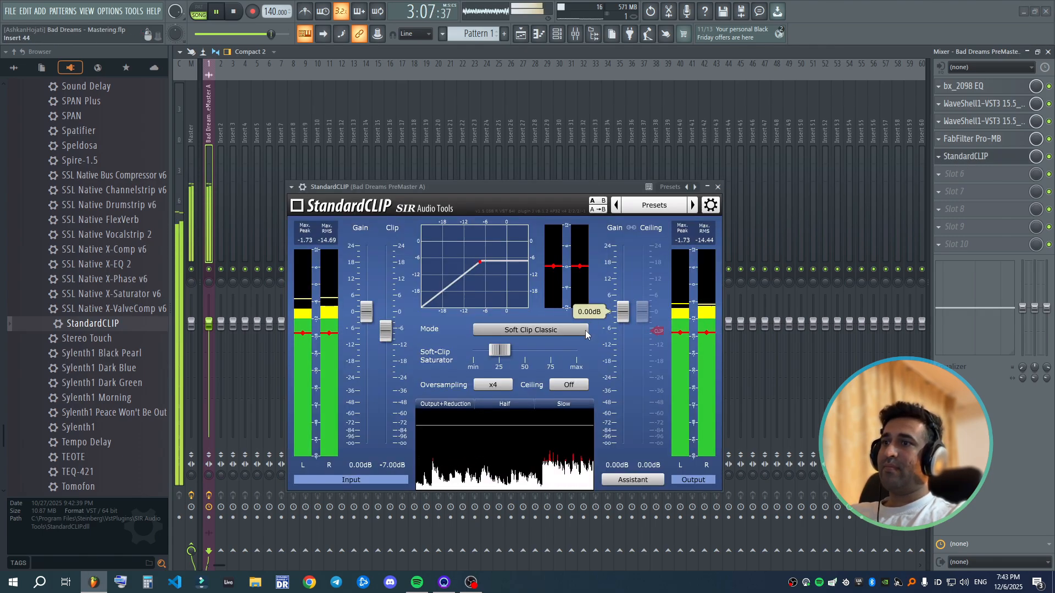
mouse_move(391, 342)
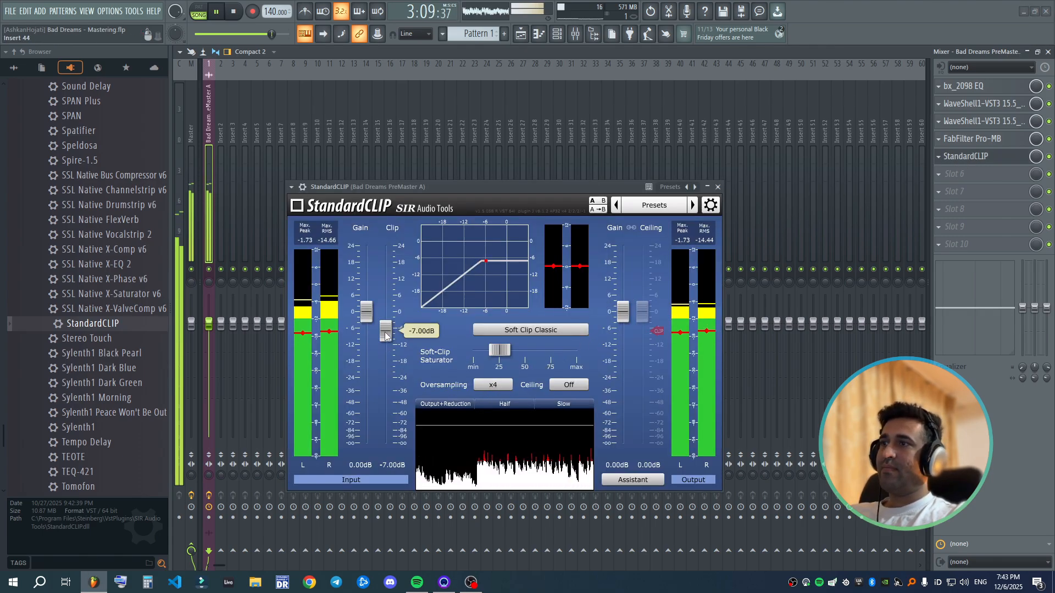
drag(499, 350, 489, 352)
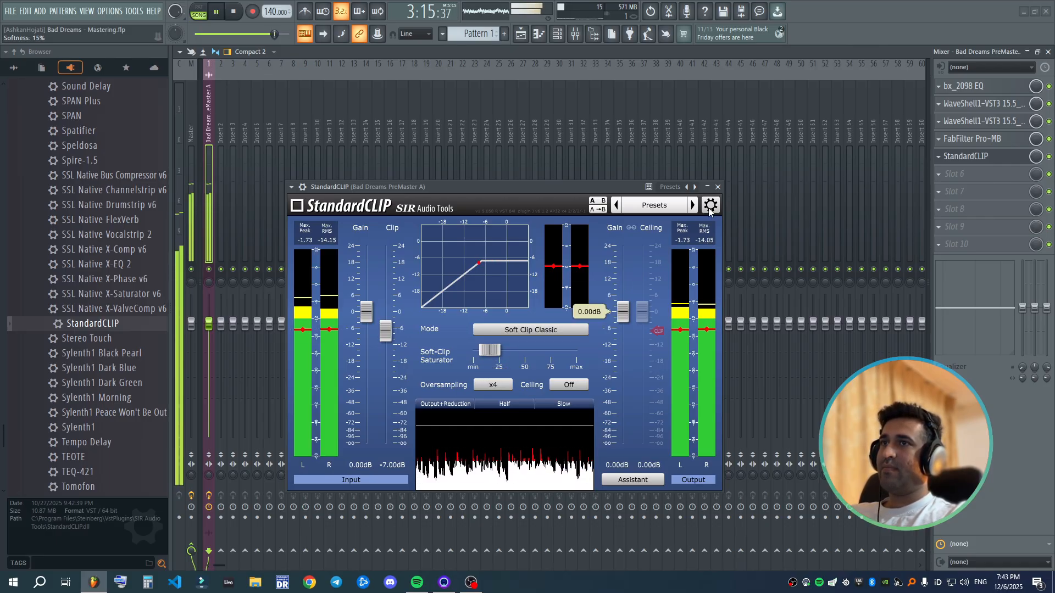
- Compare the song with StandardCLIP bypassed and enabled, review the clipper's settings once more and close its window
click(302, 187)
click(688, 206)
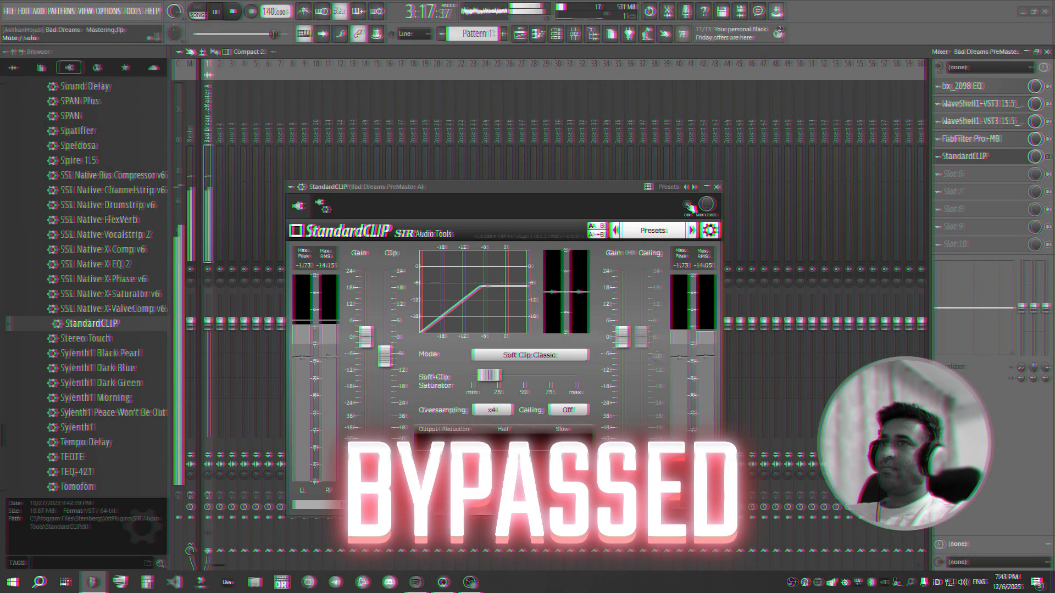
click(688, 205)
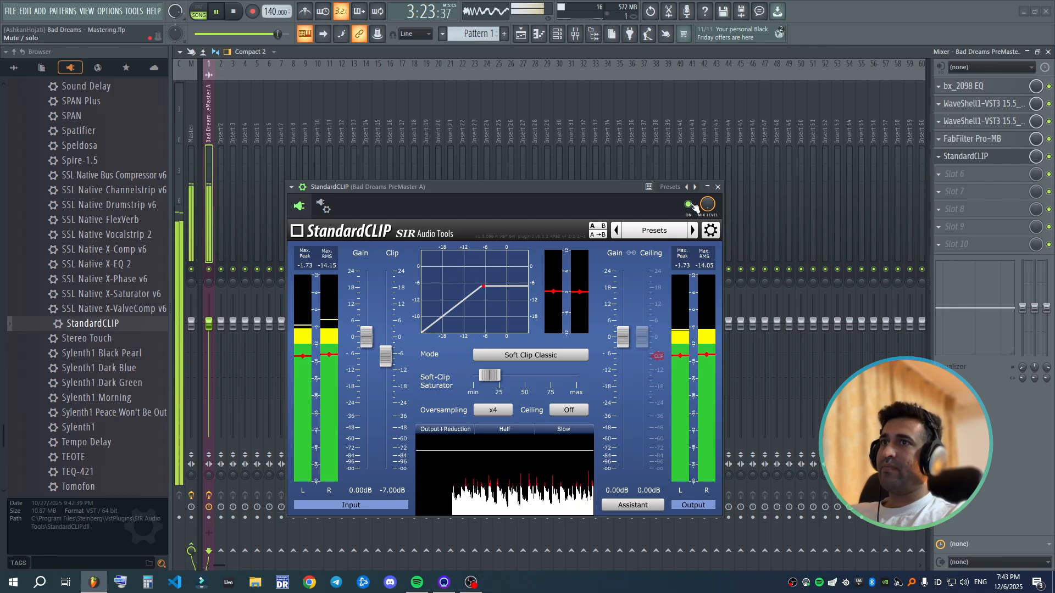
click(693, 205)
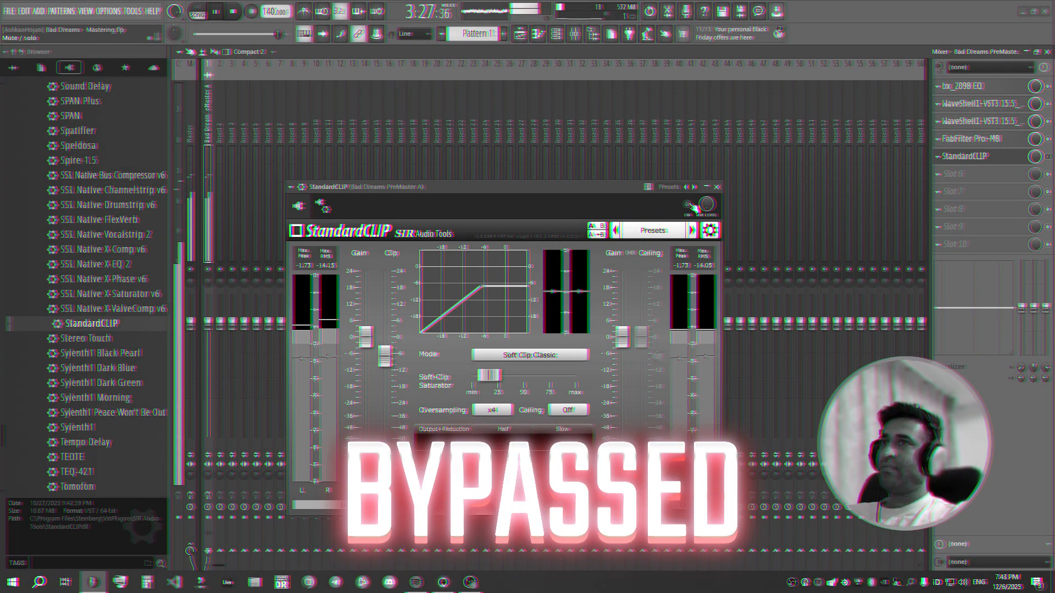
click(694, 206)
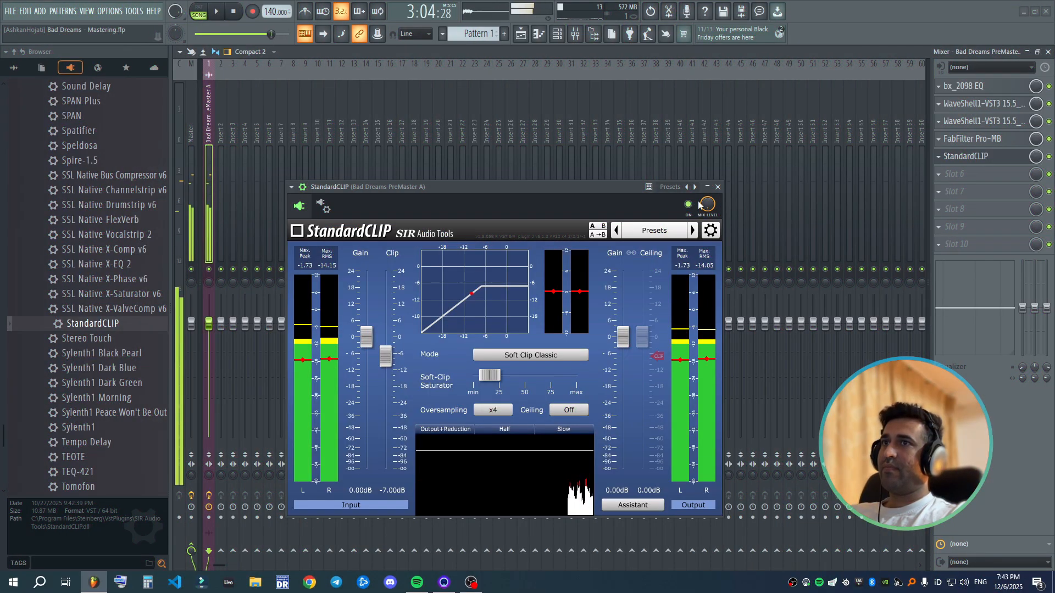
click(997, 158)
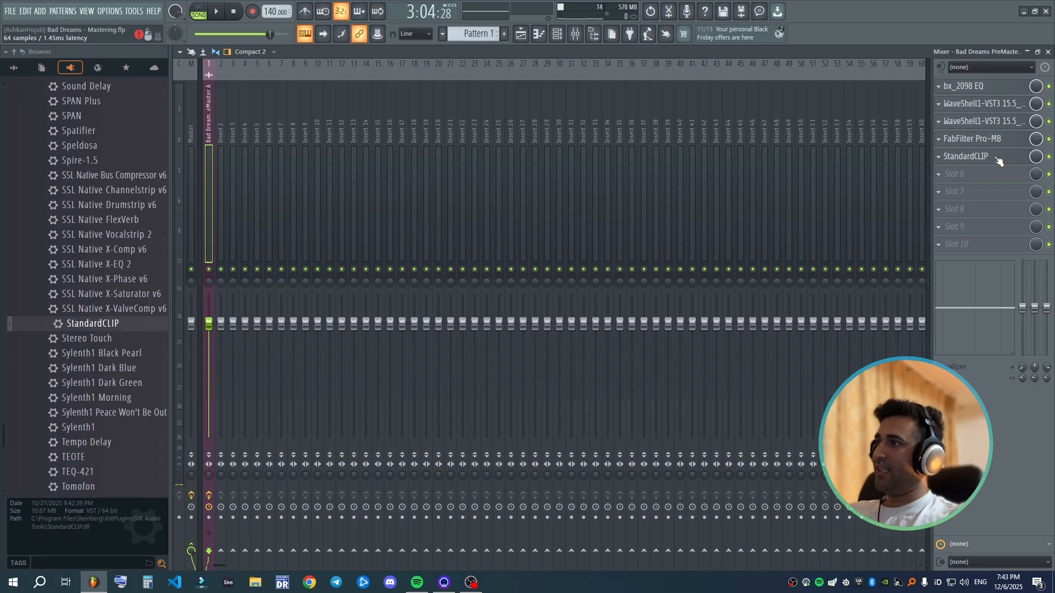
click(994, 159)
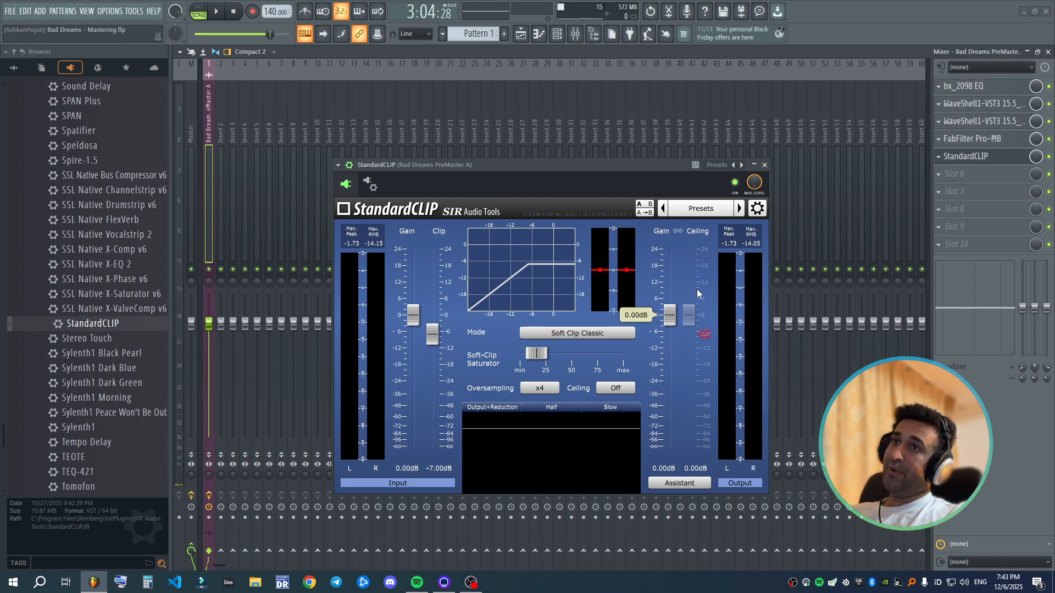
click(764, 165)
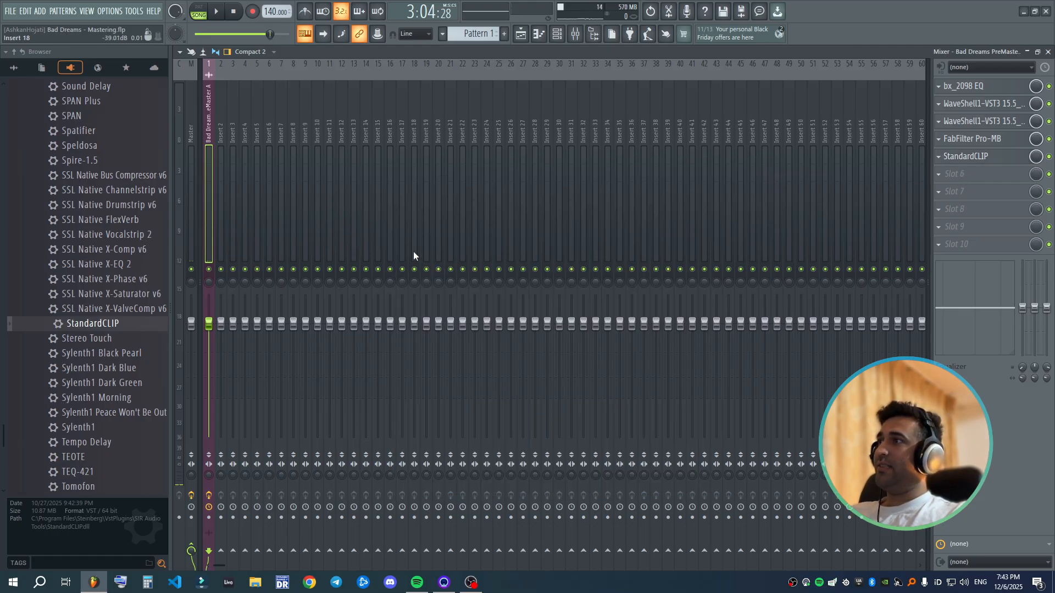
- Load FabFilter Pro-L 2 into slot 6 of the song's insert, set its oversampling to 2x and centre its window
drag(1, 263, 1, 230)
drag(55, 224, 904, 242)
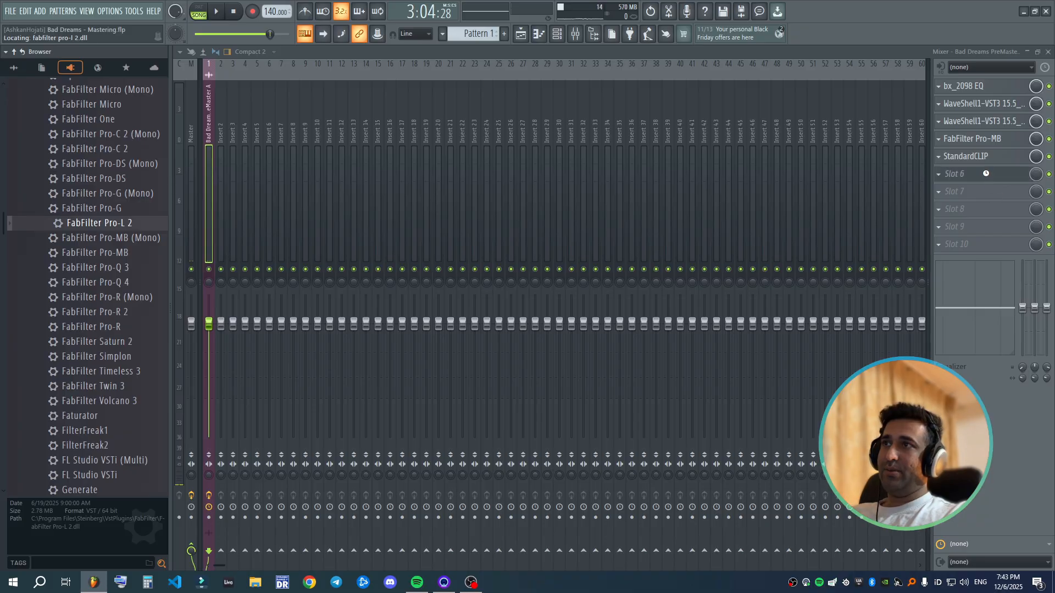
click(323, 406)
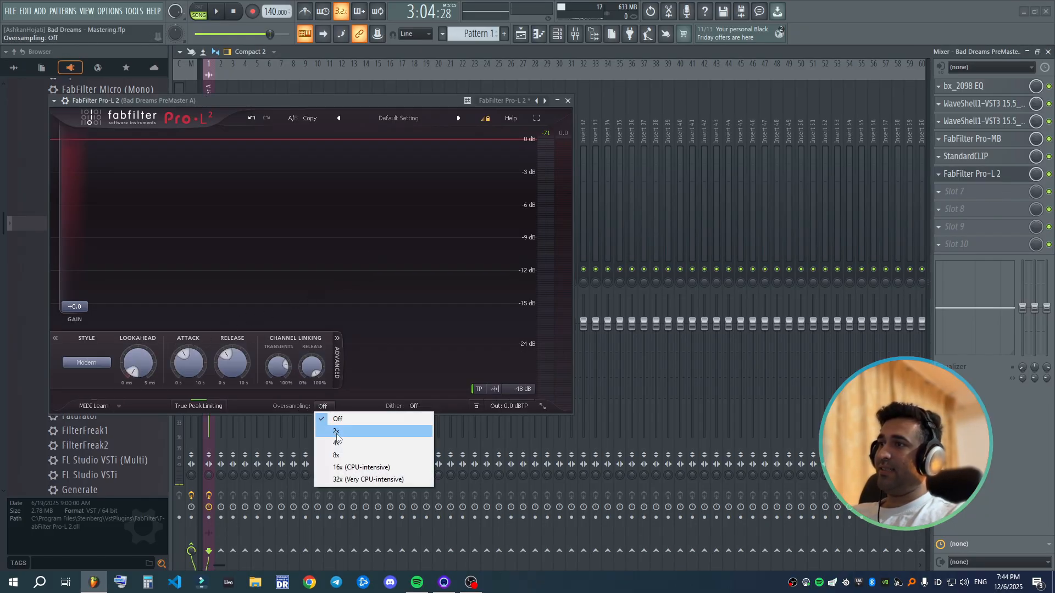
click(336, 434)
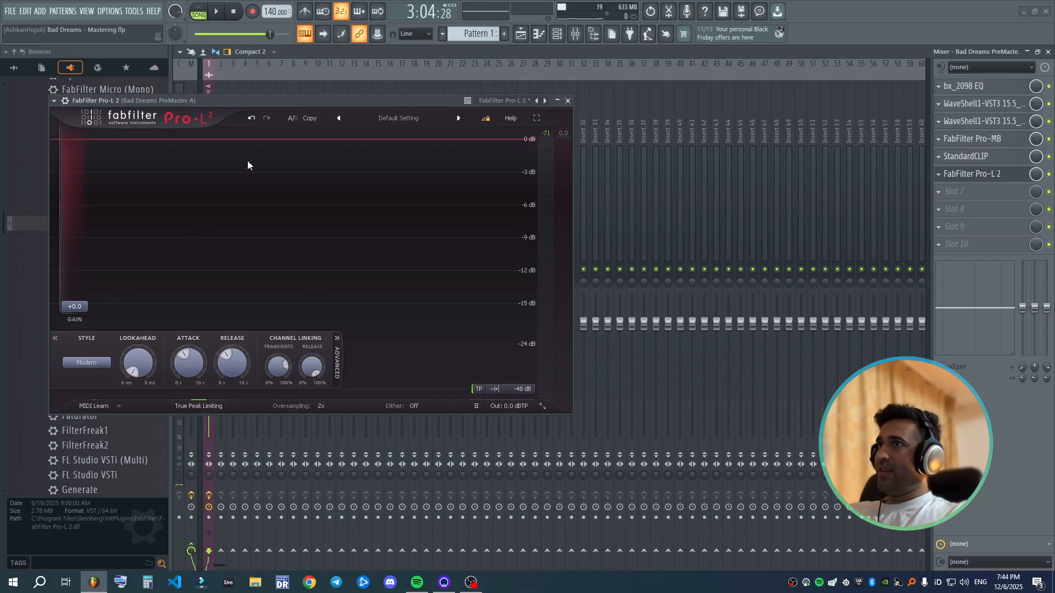
drag(309, 105, 497, 151)
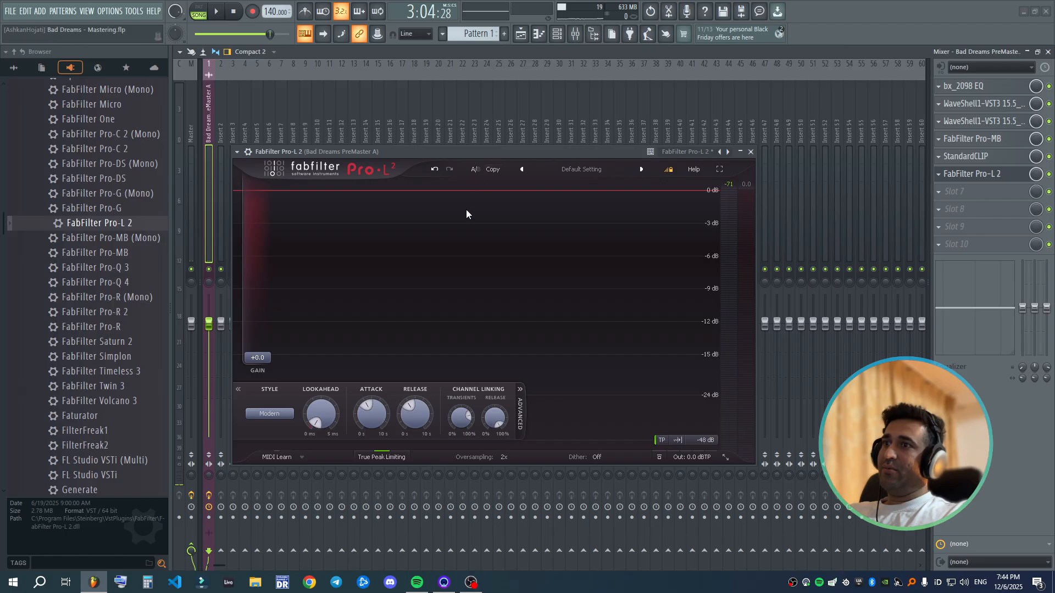
- Raise Pro-L 2's gain to +4.1 dB and set its output level to -0.2 dBTP
drag(265, 358, 266, 353)
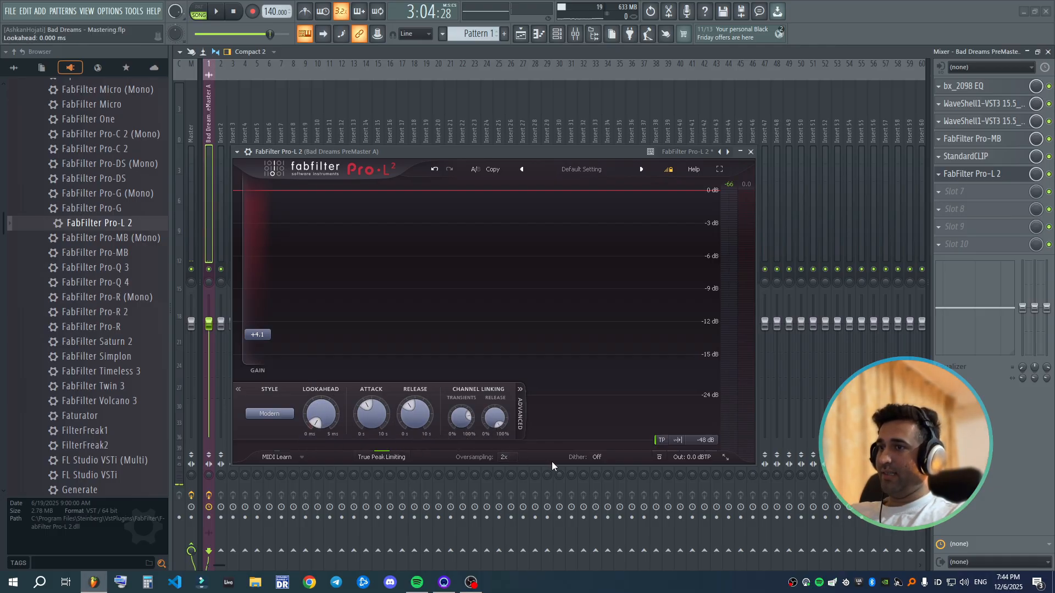
mouse_move(694, 454)
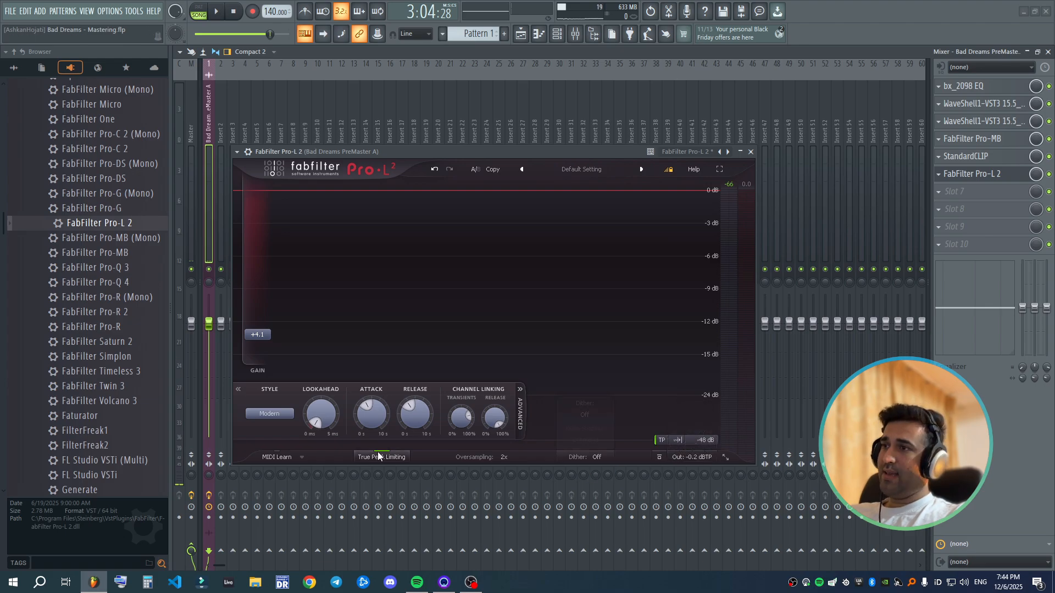
- Check the limiter's input level during playback, raise Pro-L 2's gain to +9.0 dB and play the song again
key(space)
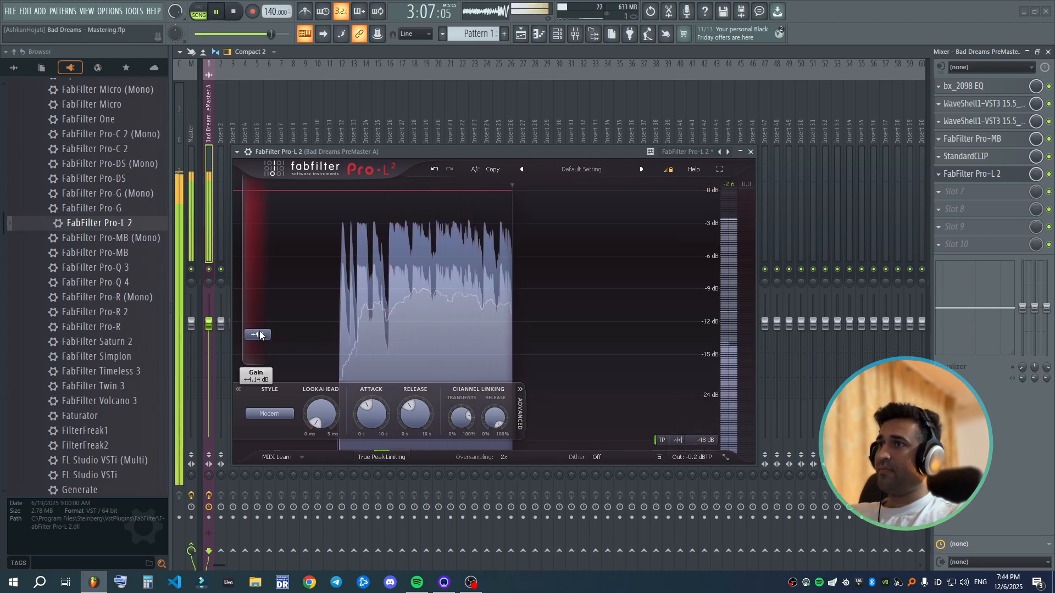
key(space)
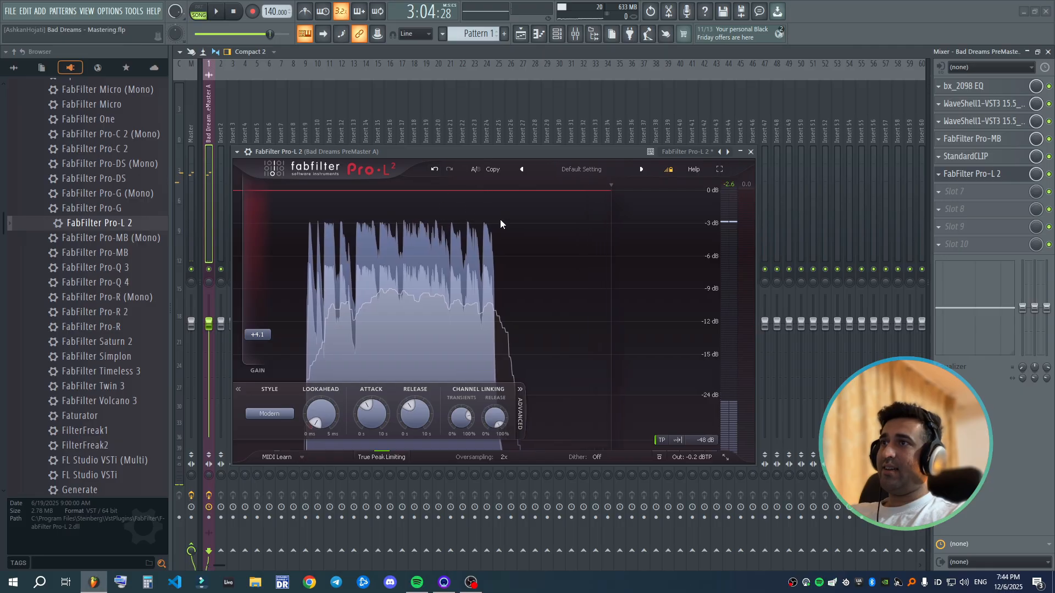
drag(258, 335, 267, 315)
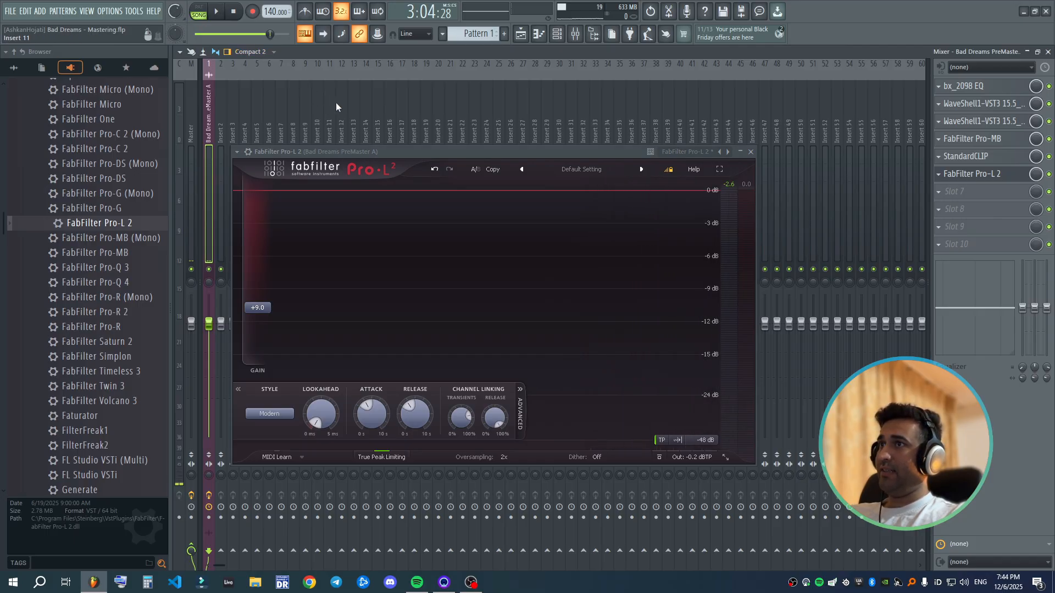
drag(477, 152, 465, 154)
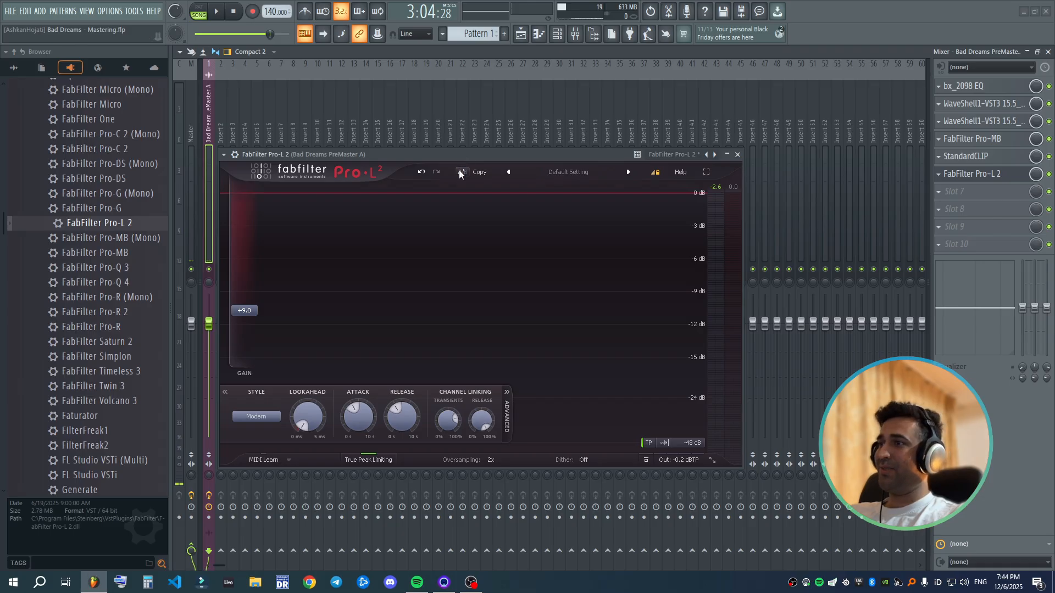
key(space)
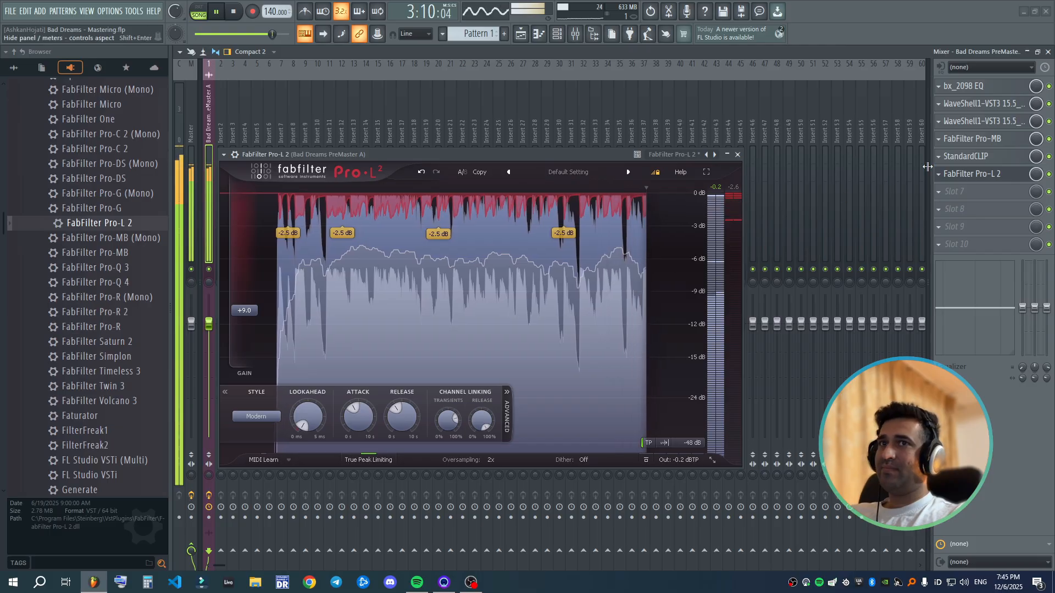
- Open StandardCLIP beside the limiter, stop playback, reduce its soft-clip saturator to 5% and close its window
click(982, 159)
drag(589, 204, 829, 210)
key(space)
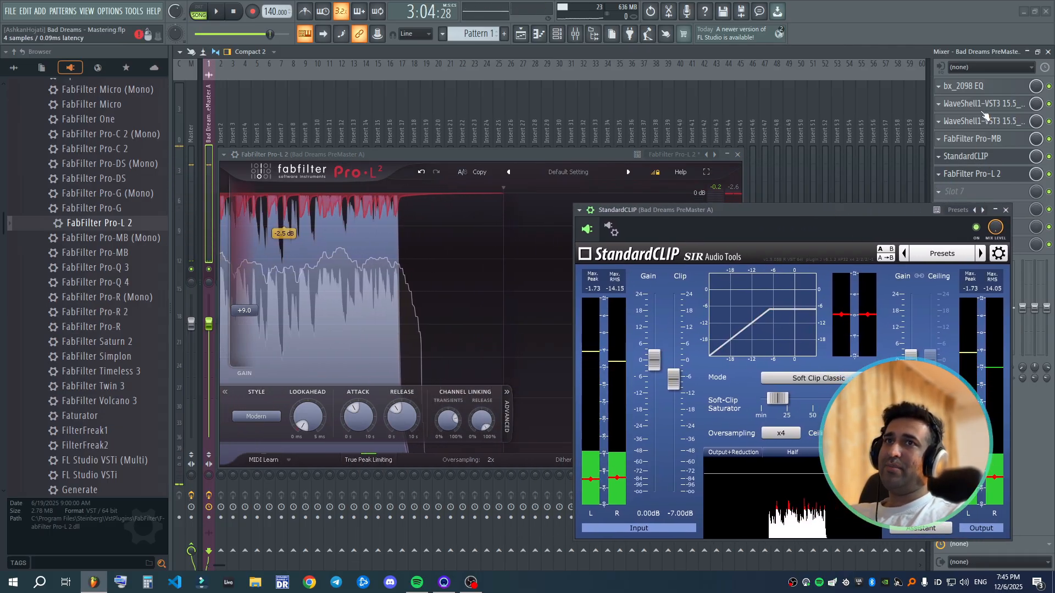
click(995, 110)
click(996, 109)
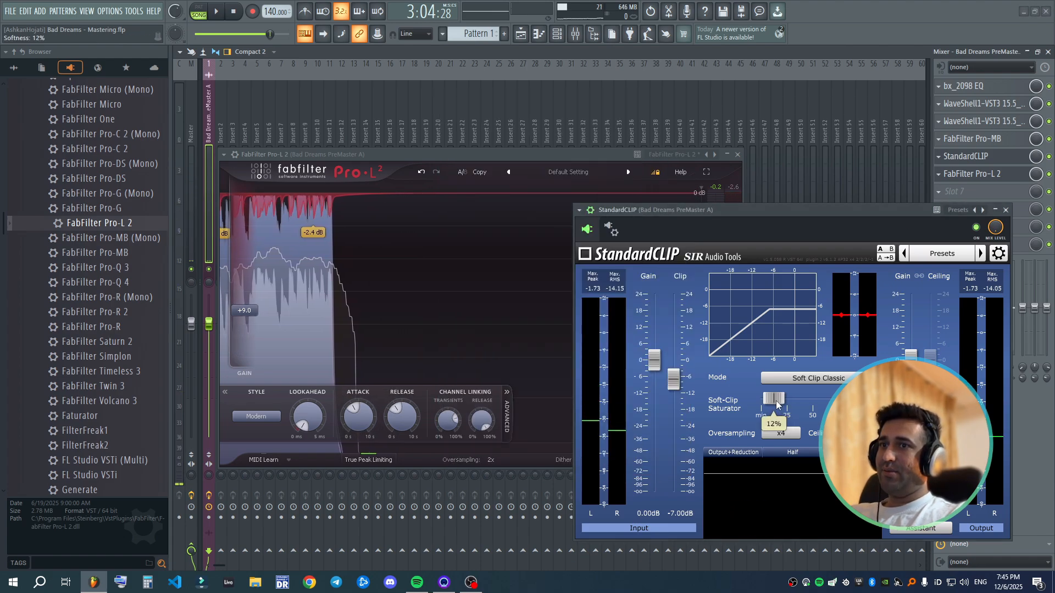
drag(778, 399, 770, 401)
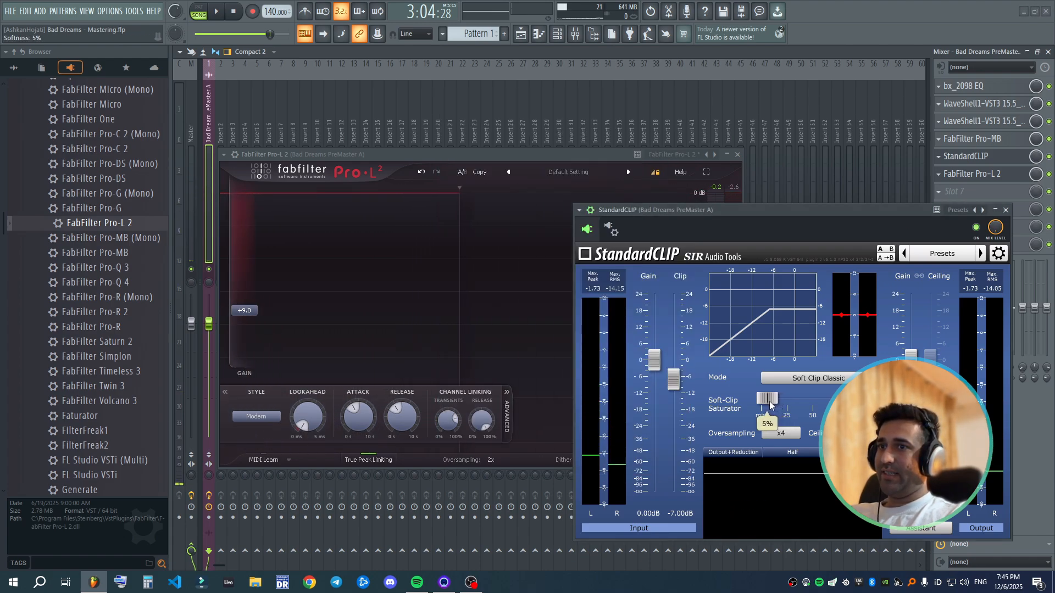
mouse_move(680, 382)
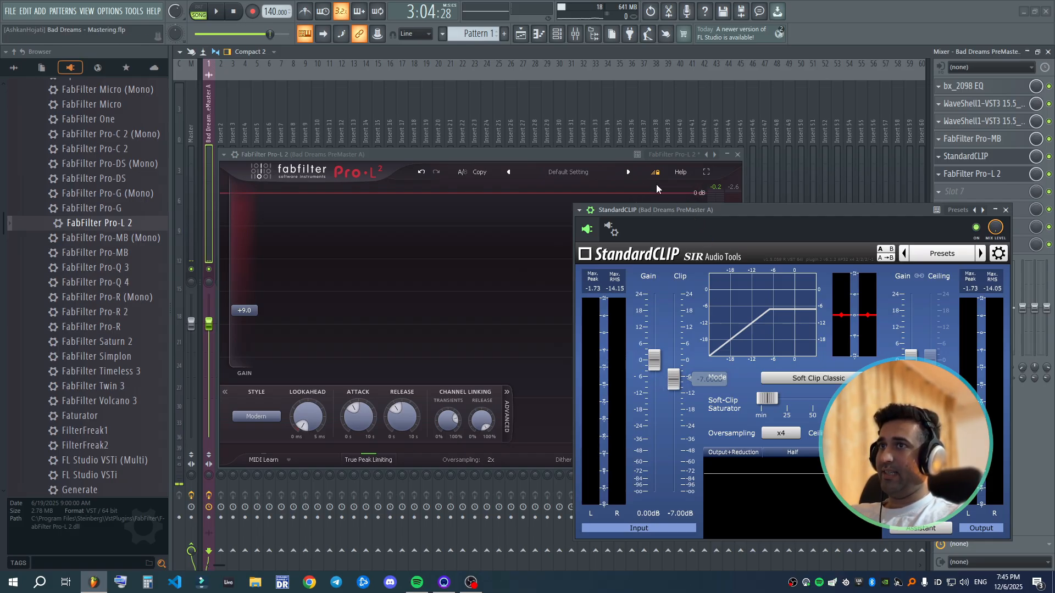
click(1007, 210)
- Open SPAN Plus from the Master track and arrange it side by side with the Pro-L 2 window
drag(612, 154, 914, 55)
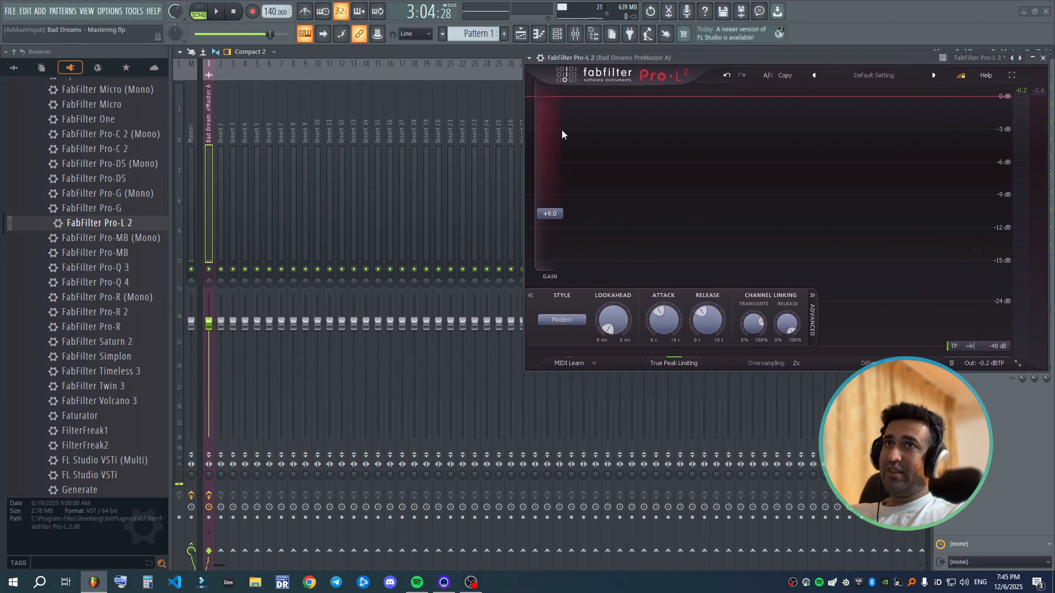
click(191, 192)
drag(766, 55, 619, 48)
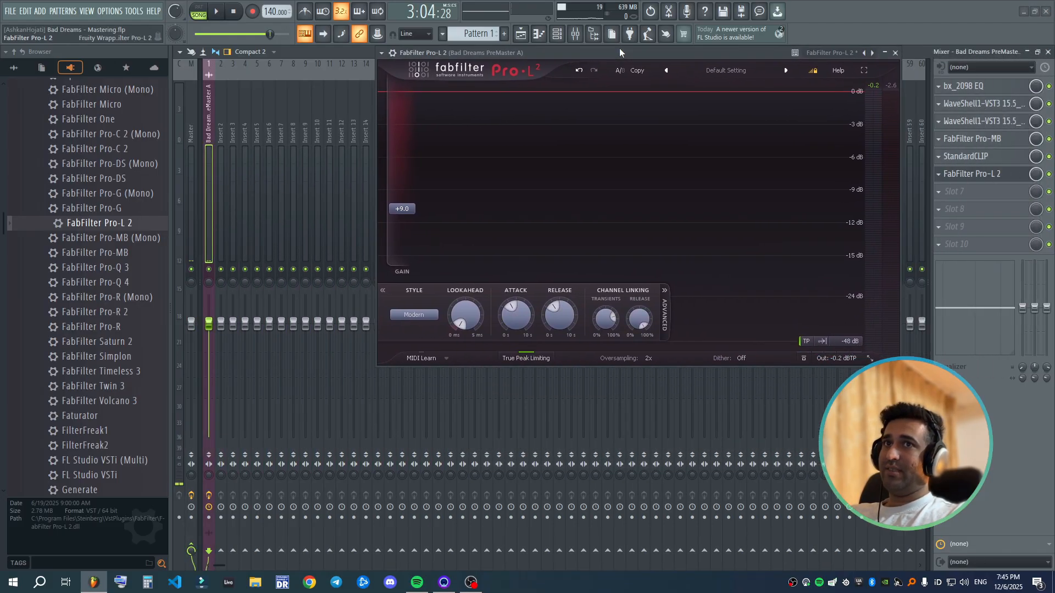
click(192, 160)
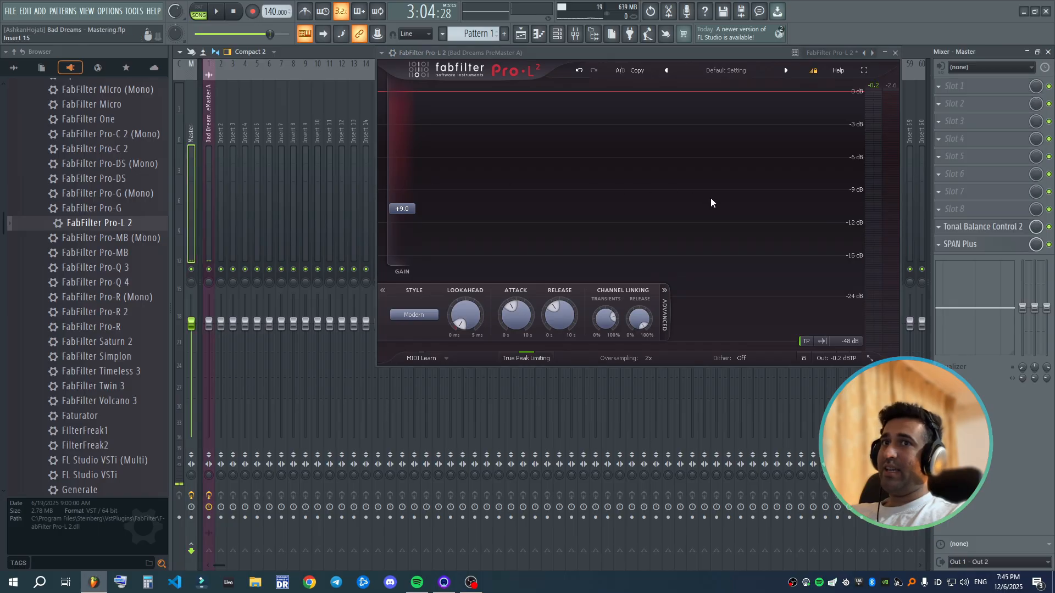
click(967, 249)
drag(655, 186, 329, 191)
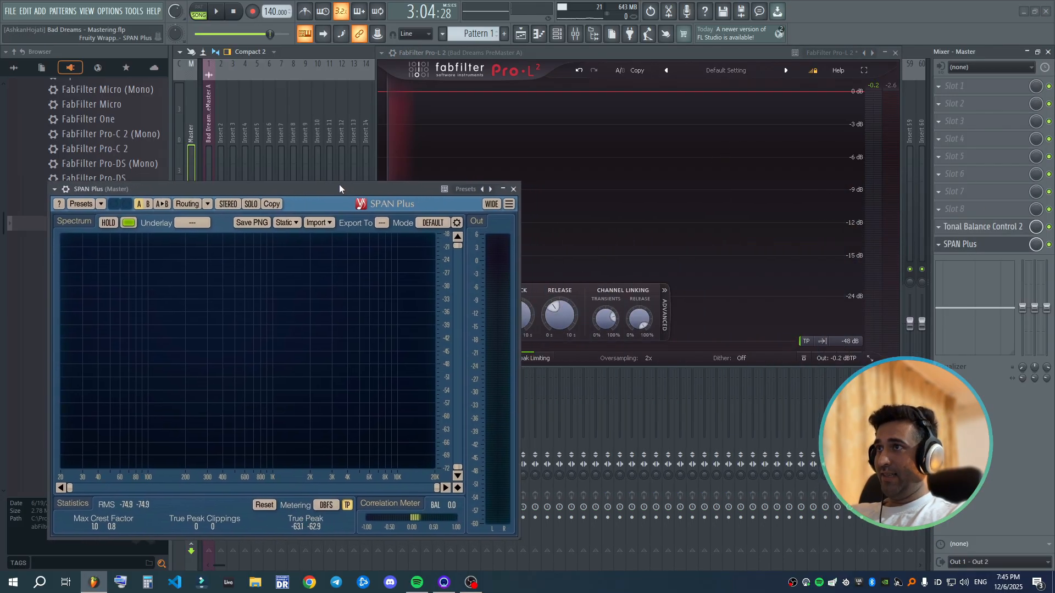
drag(632, 55, 734, 73)
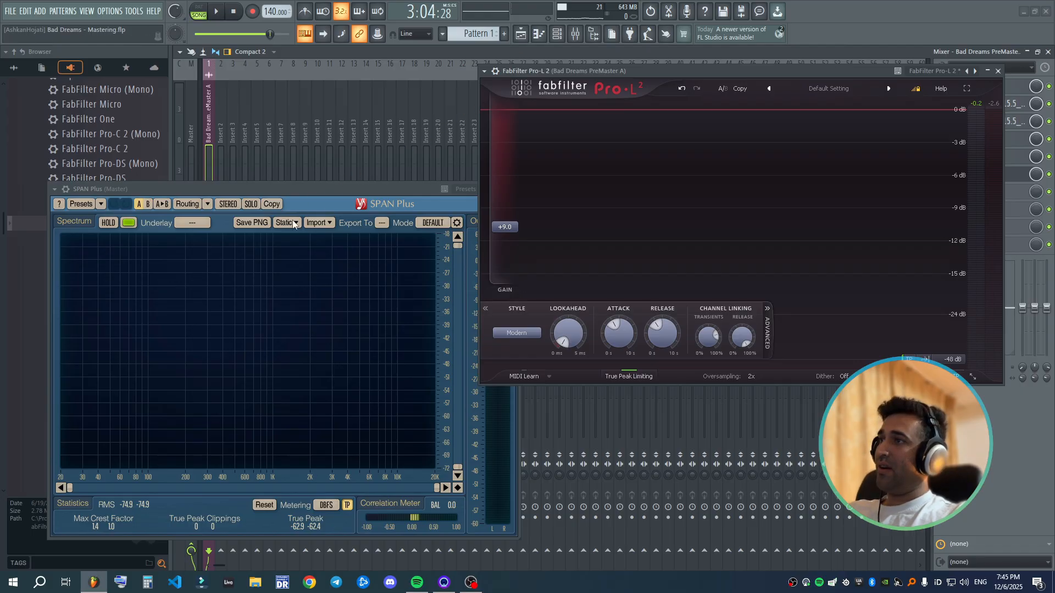
drag(311, 192, 299, 193)
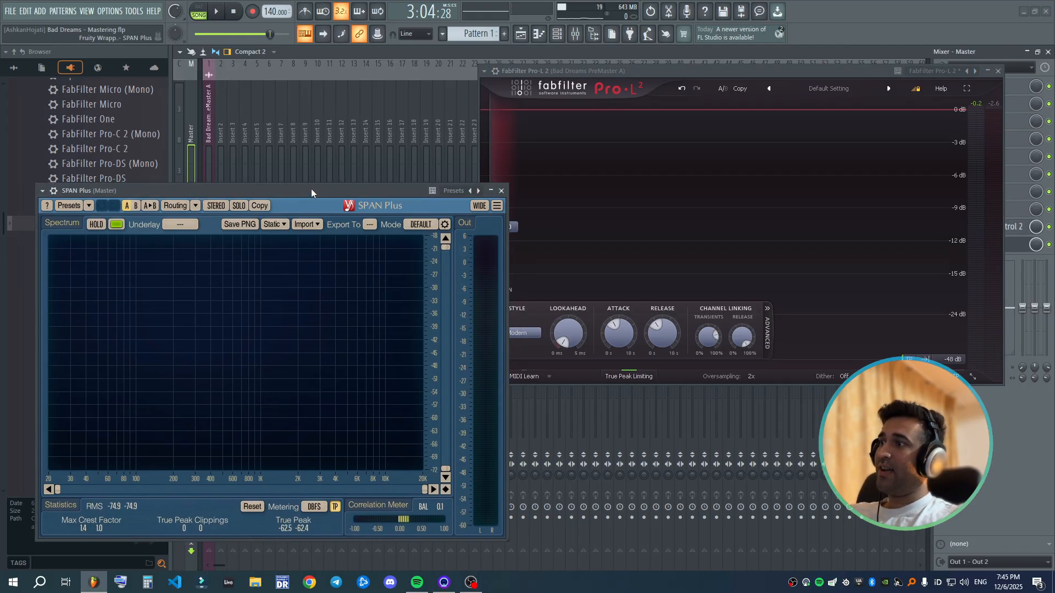
- Play the song while watching SPAN Plus's RMS and true peak levels, and raise Pro-L 2's gain to +9.5 dB
key(space)
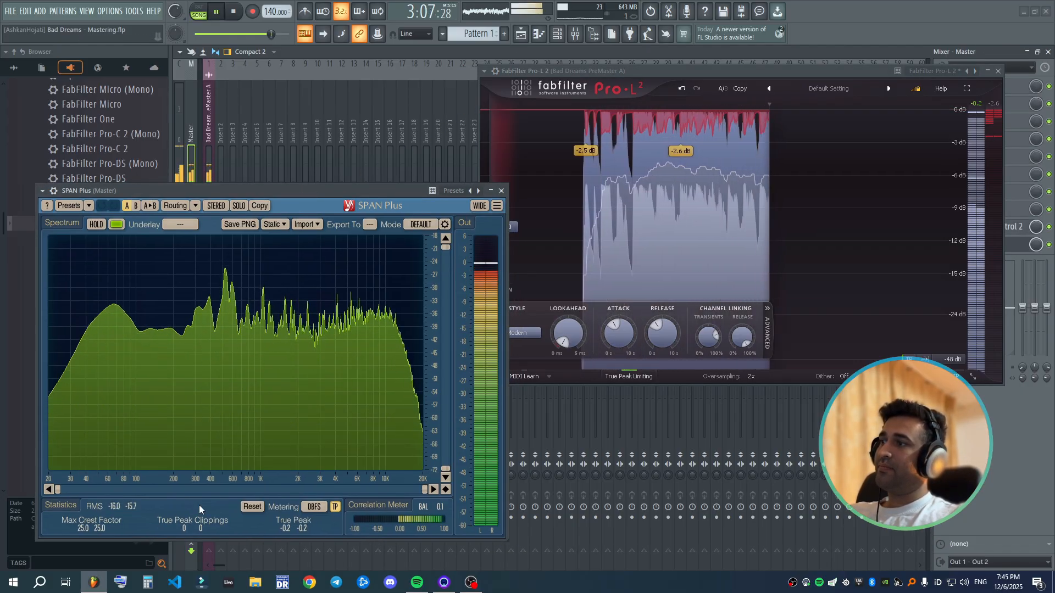
key(space)
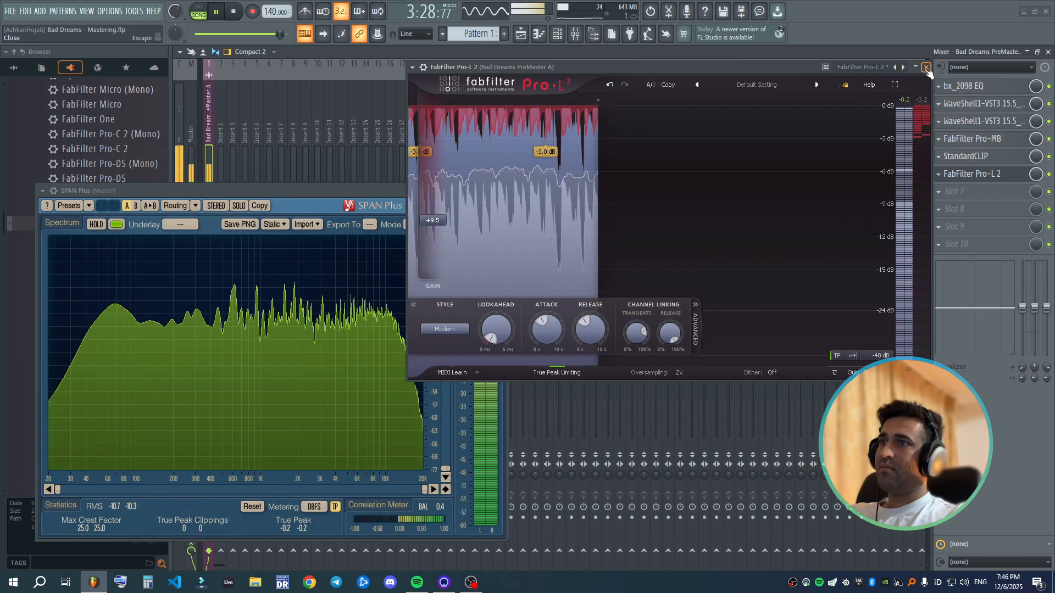
key(space)
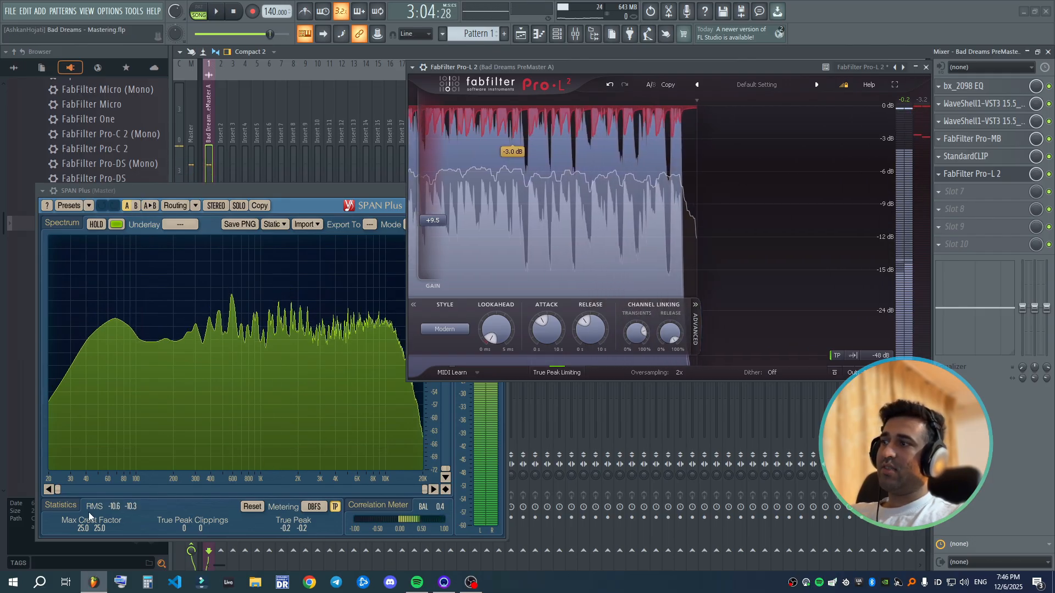
- Shift StandardCLIP and Pro-L 2 down one slot to free slot 5 of the song's insert, and close SPAN Plus
click(1000, 175)
scroll(1000, 176, down, 1)
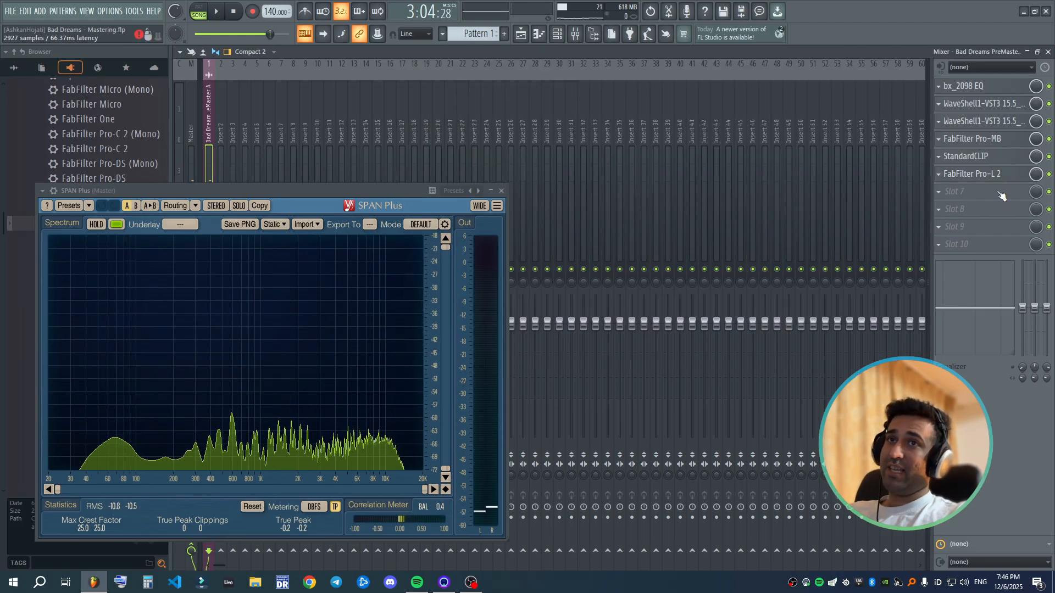
scroll(1002, 160, down, 2)
scroll(1000, 158, up, 1)
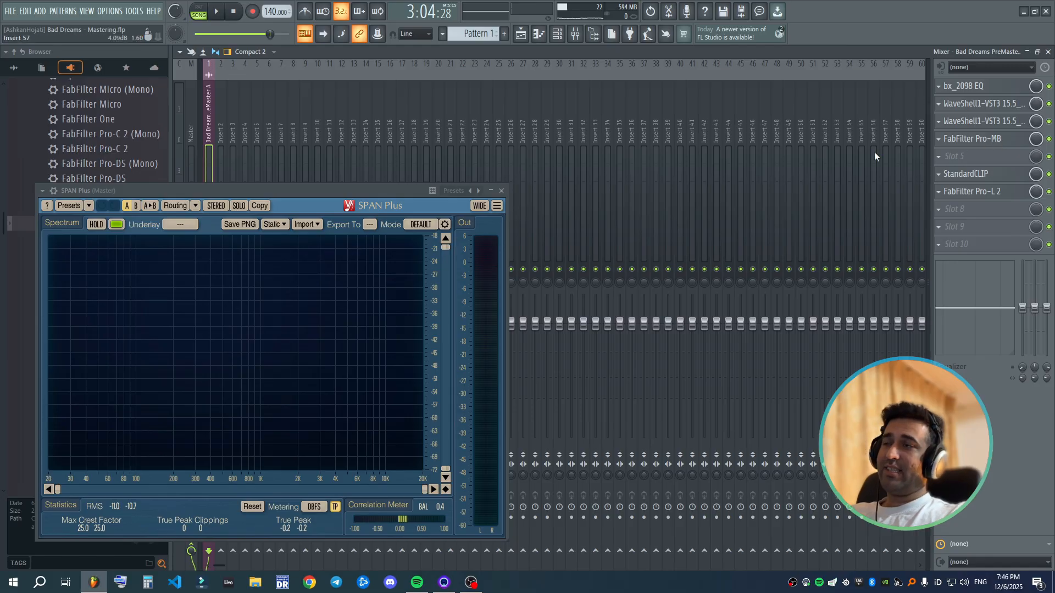
click(499, 192)
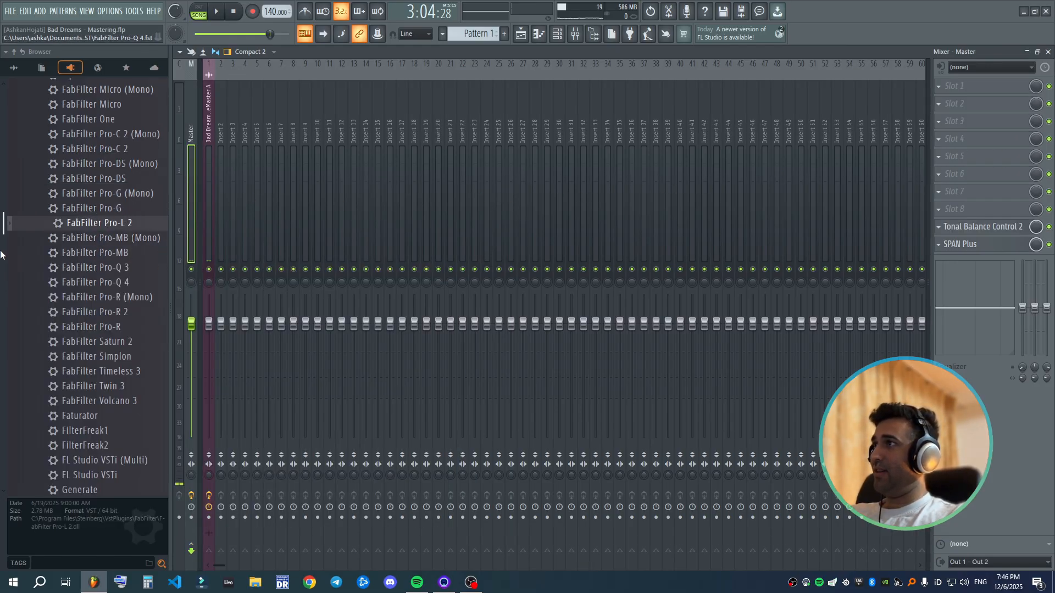
- Load FabFilter Pro-G into slot 5 of the song's insert with the Bus preset "Mastering - Subtle Stereo Expansion bM"
drag(5, 209, 964, 159)
click(332, 132)
mouse_move(352, 158)
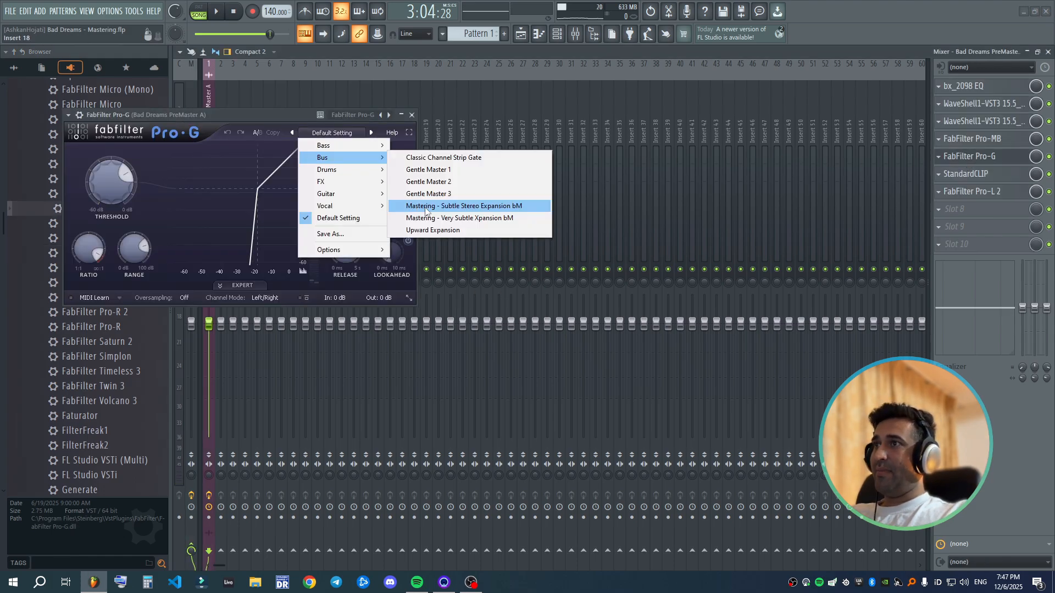
click(521, 207)
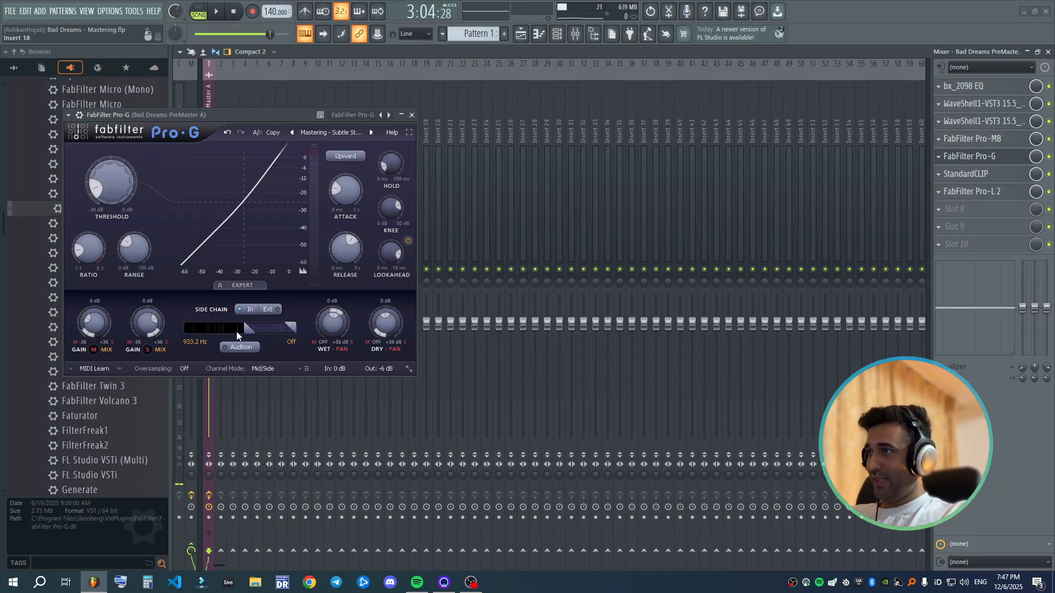
- Centre Pro-G's window, reveal its wrapper controls, toggle its bypass and play the song with Pro-G enabled
drag(271, 114, 595, 215)
click(392, 217)
click(404, 217)
click(407, 219)
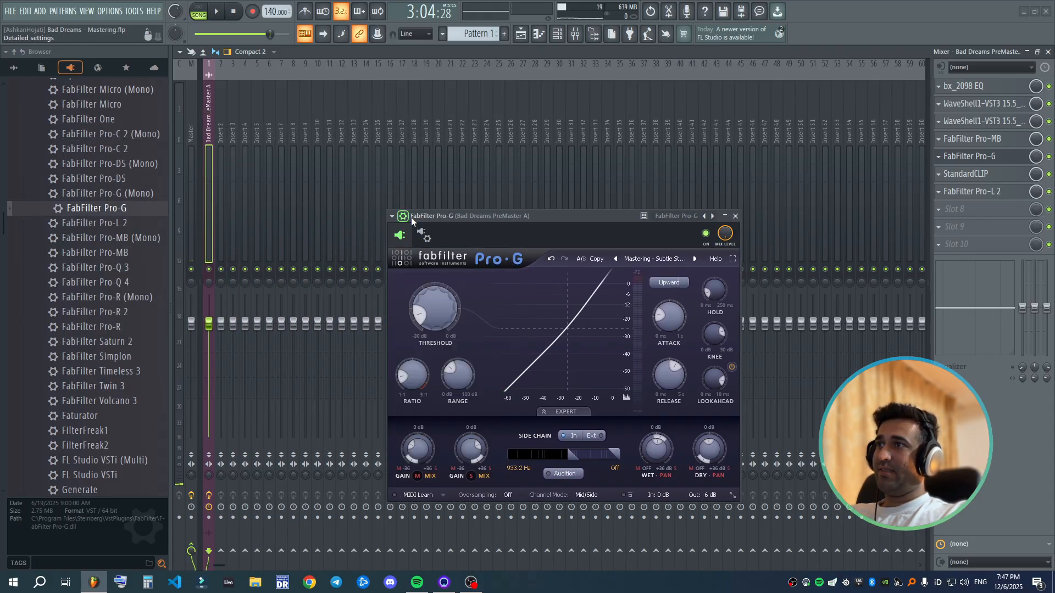
click(709, 234)
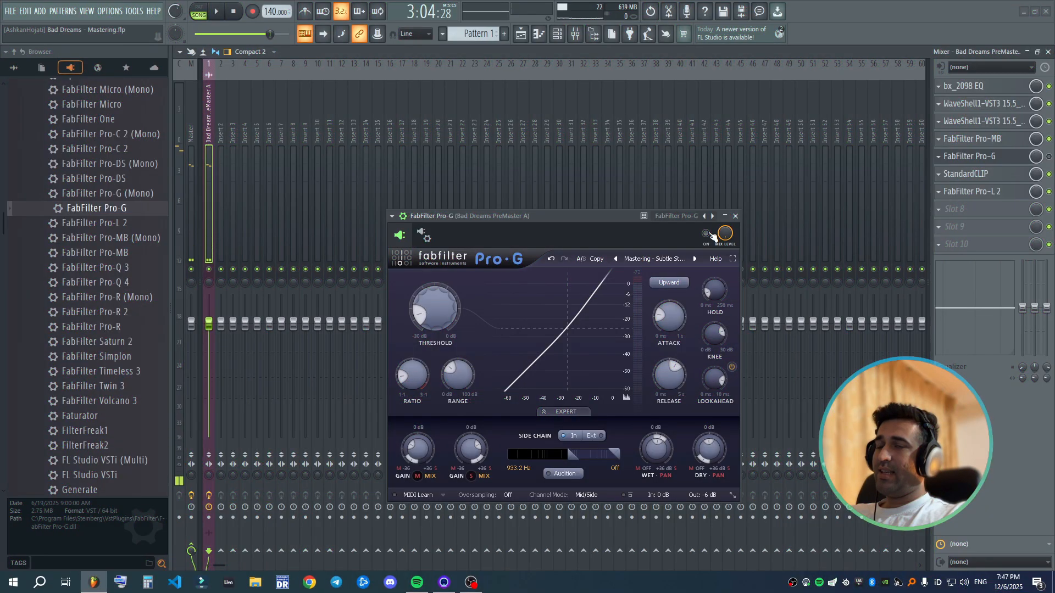
click(709, 234)
key(space)
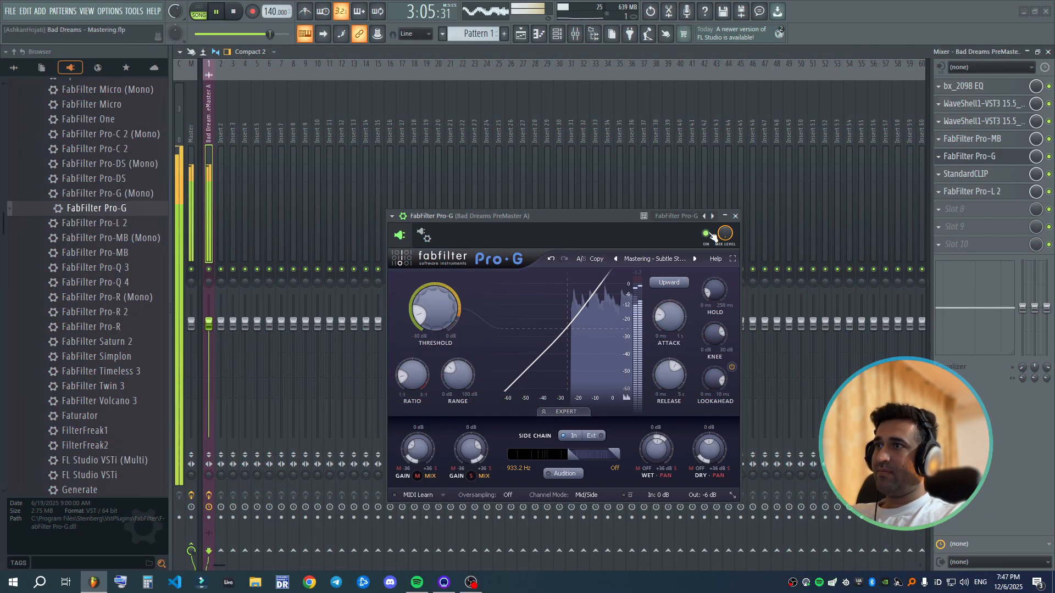
- Open the Master track's SPAN Plus beside Pro-G and check the song's RMS and true peak levels during playback
click(185, 209)
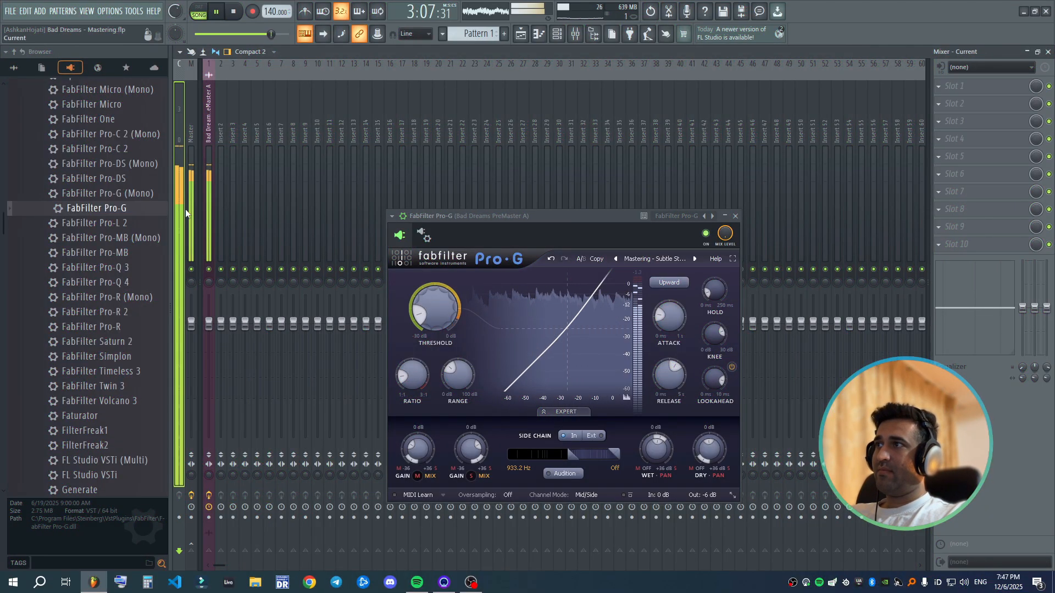
click(960, 244)
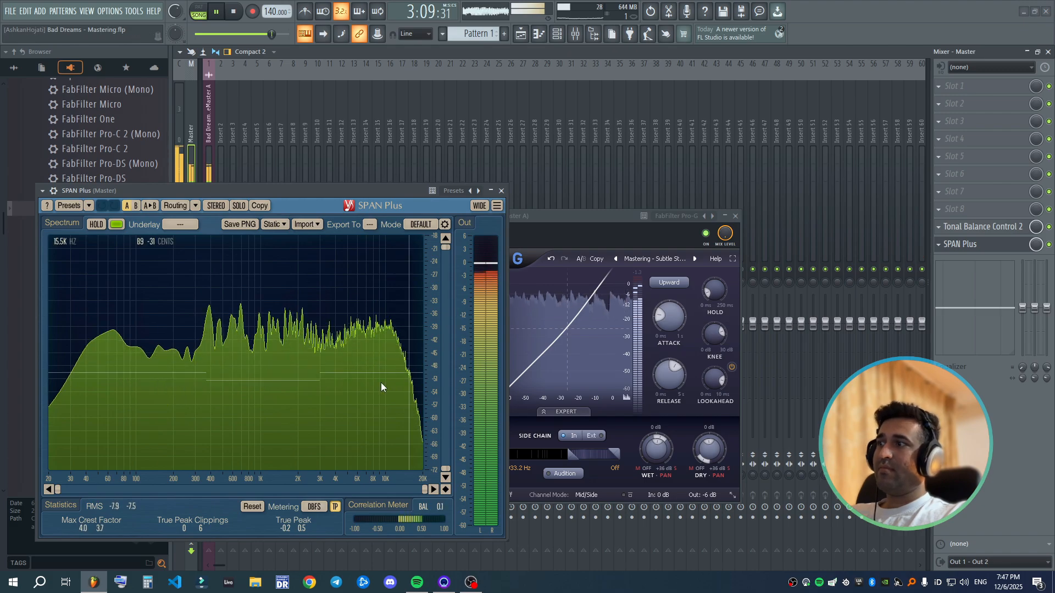
drag(577, 215, 763, 184)
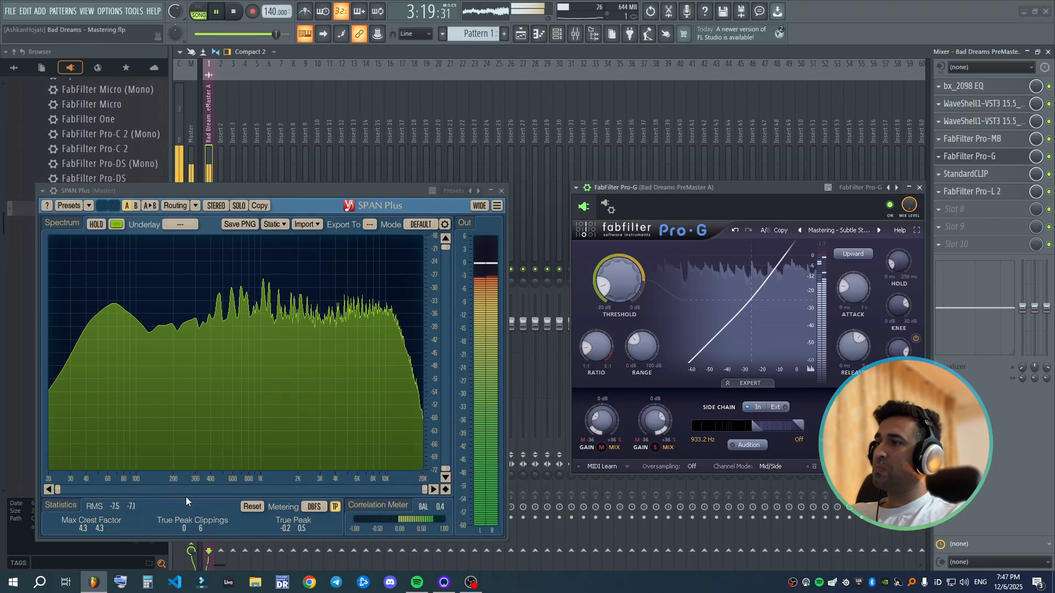
key(space)
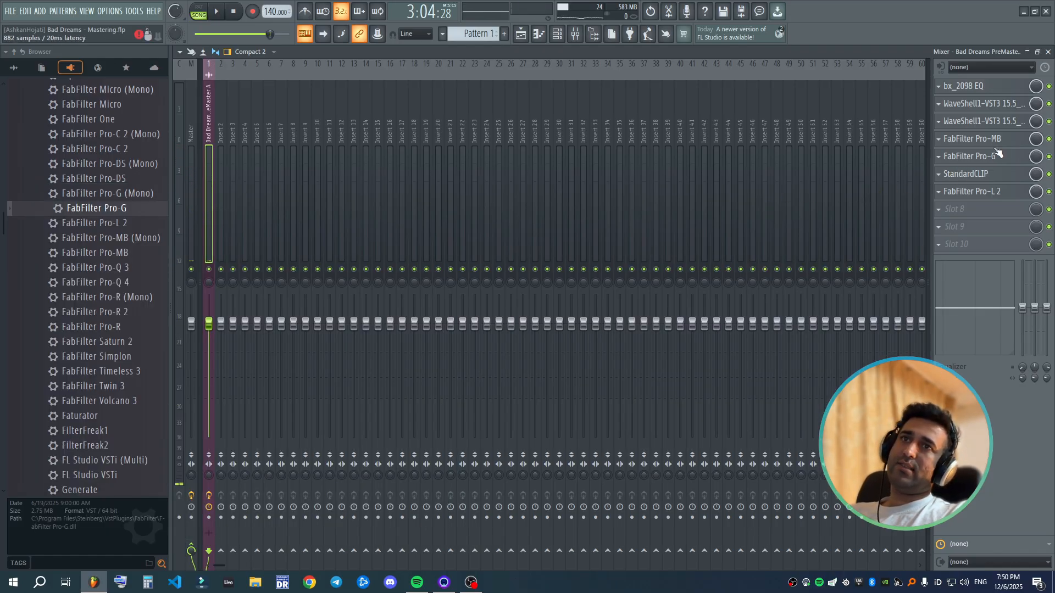
- Set Pro-MB on the song's insert to 4x oversampling and Linear Phase processing
click(193, 172)
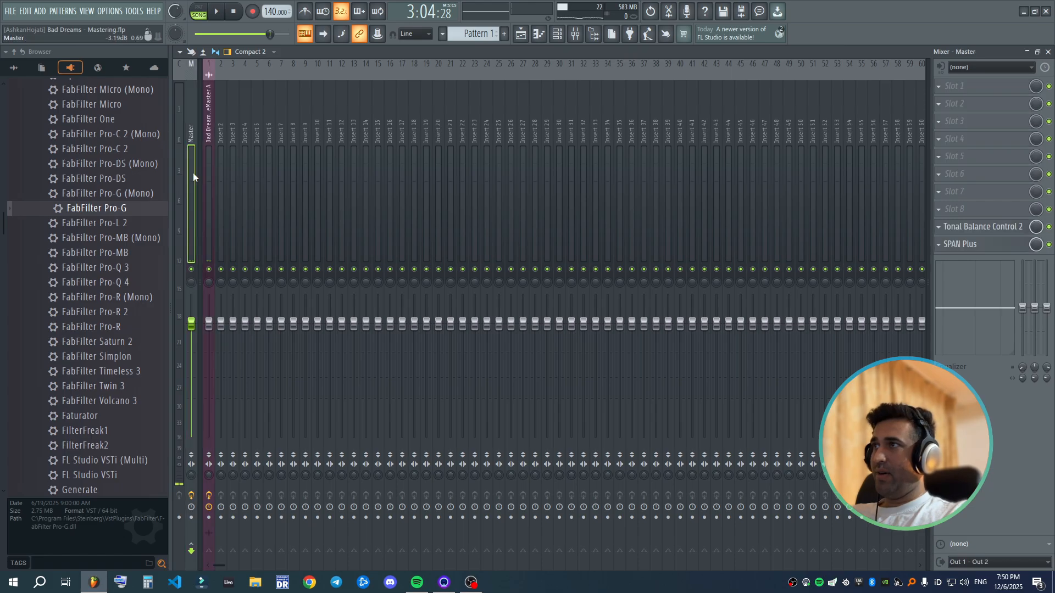
click(207, 171)
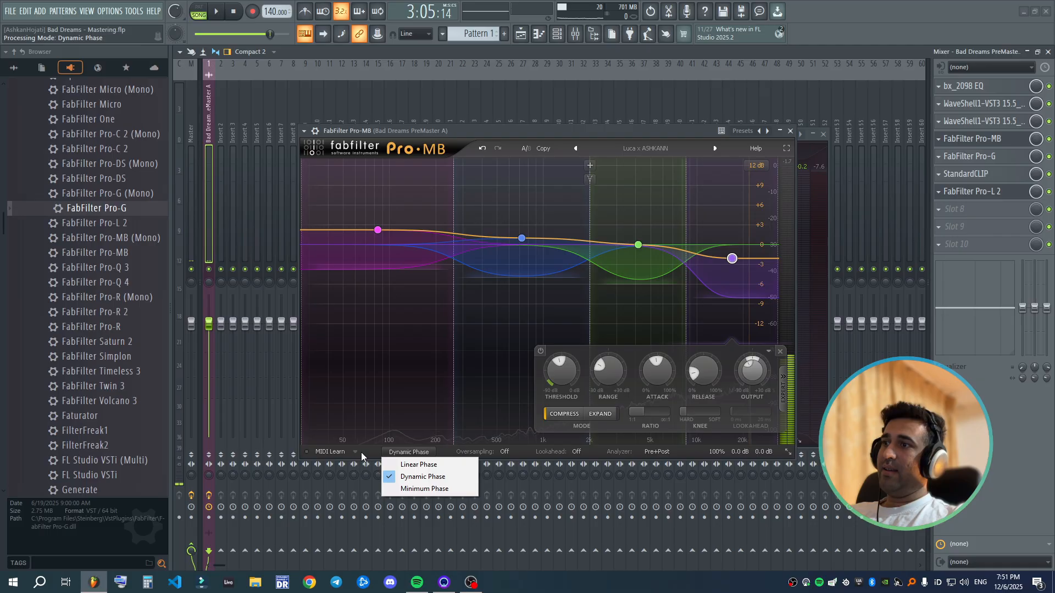
click(394, 451)
click(401, 452)
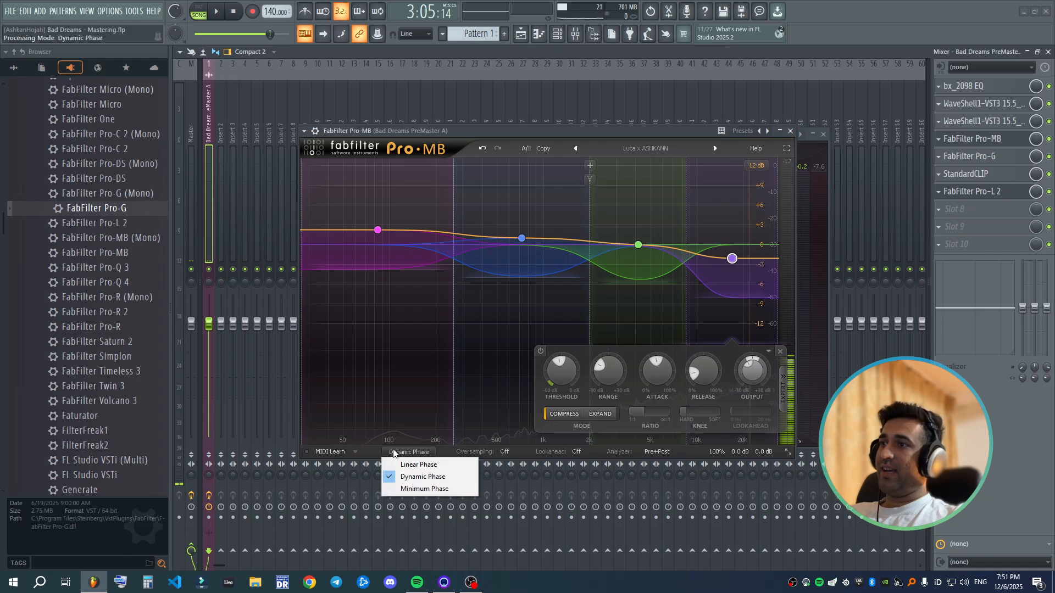
click(409, 452)
click(515, 453)
click(512, 488)
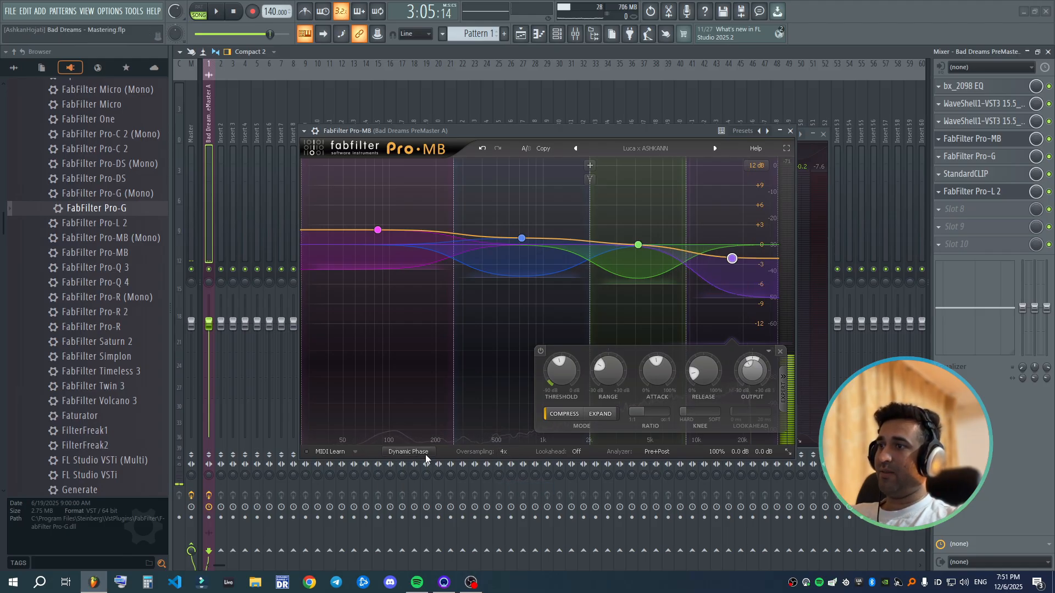
click(425, 454)
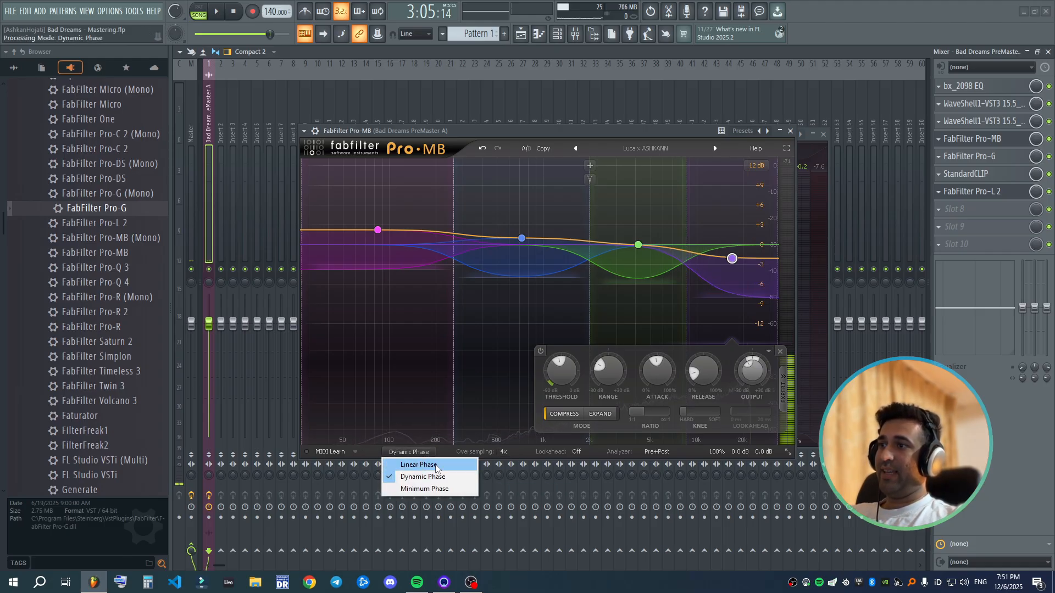
click(436, 465)
click(409, 452)
click(409, 452)
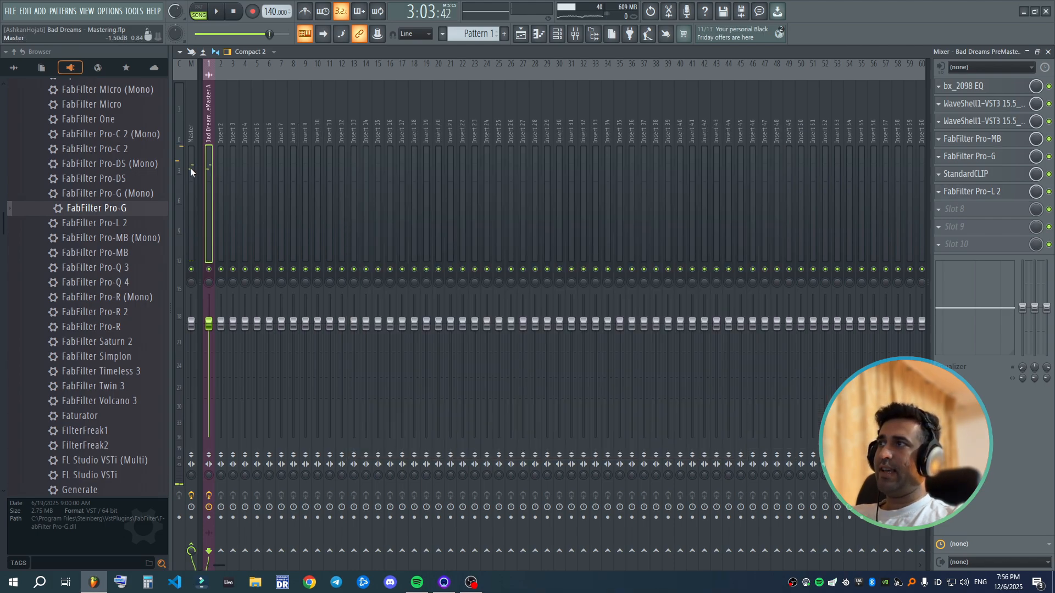
- Add Fruity Compressor to slot 1 of the Master track and switch it on
click(191, 169)
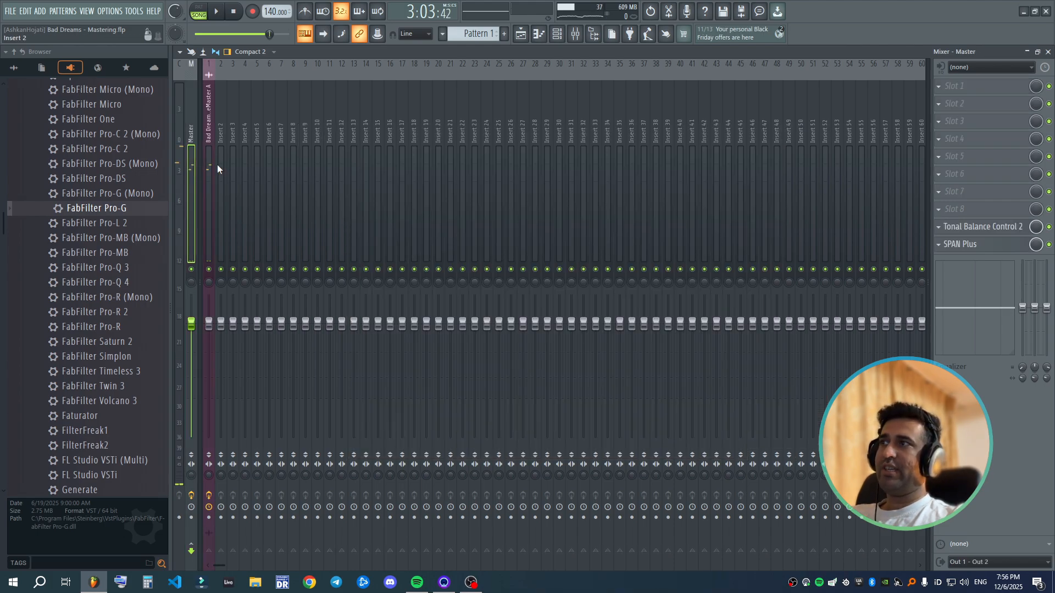
click(947, 82)
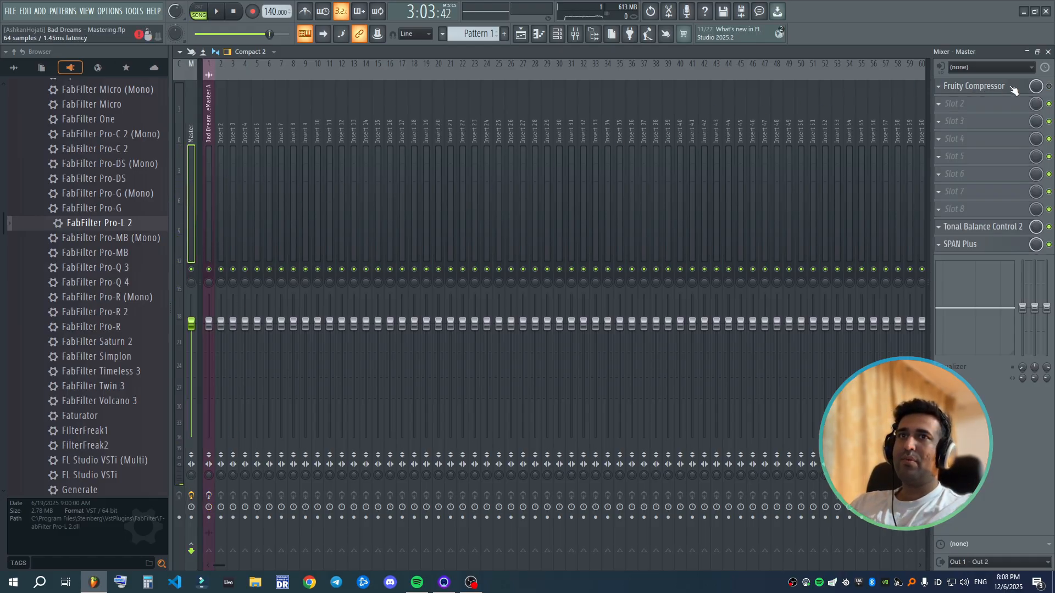
click(1049, 87)
- Play the song for the before comparison with the main volume raised, and check its spectrum in the Master track's SPAN Plus
key(space)
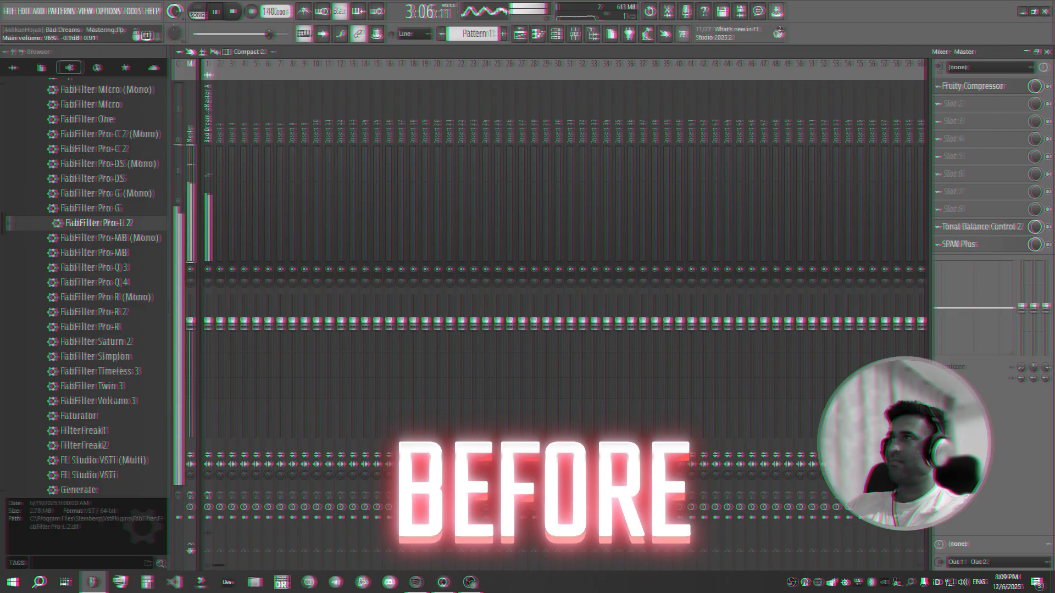
drag(174, 11, 175, 5)
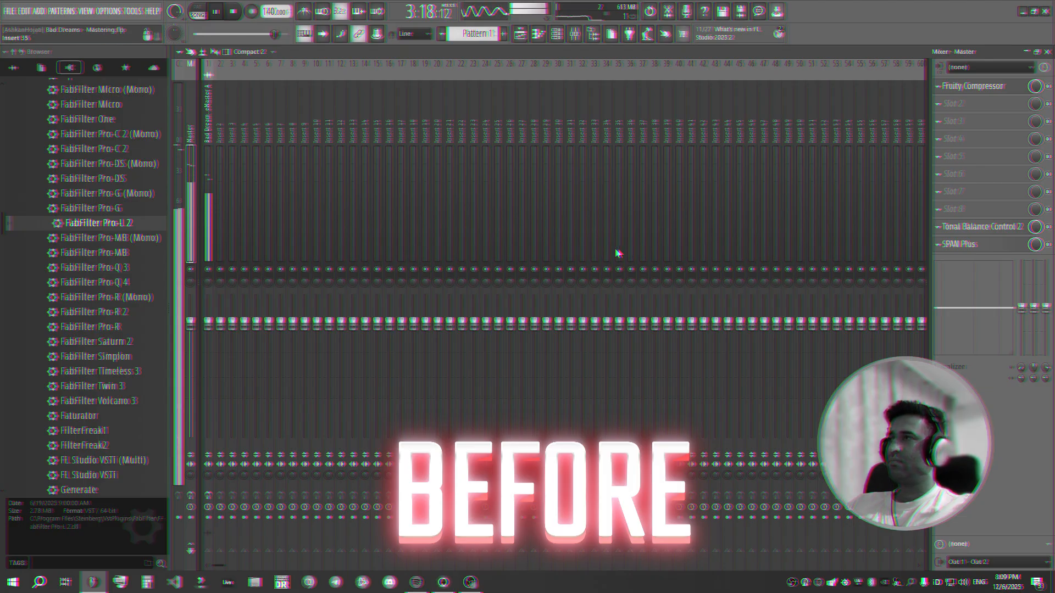
click(959, 245)
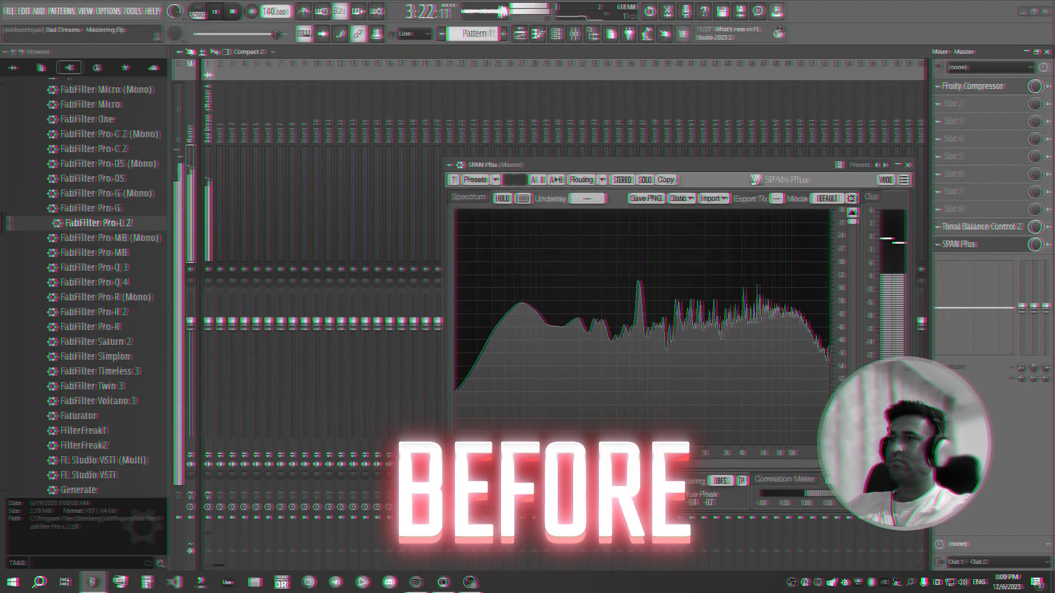
click(908, 165)
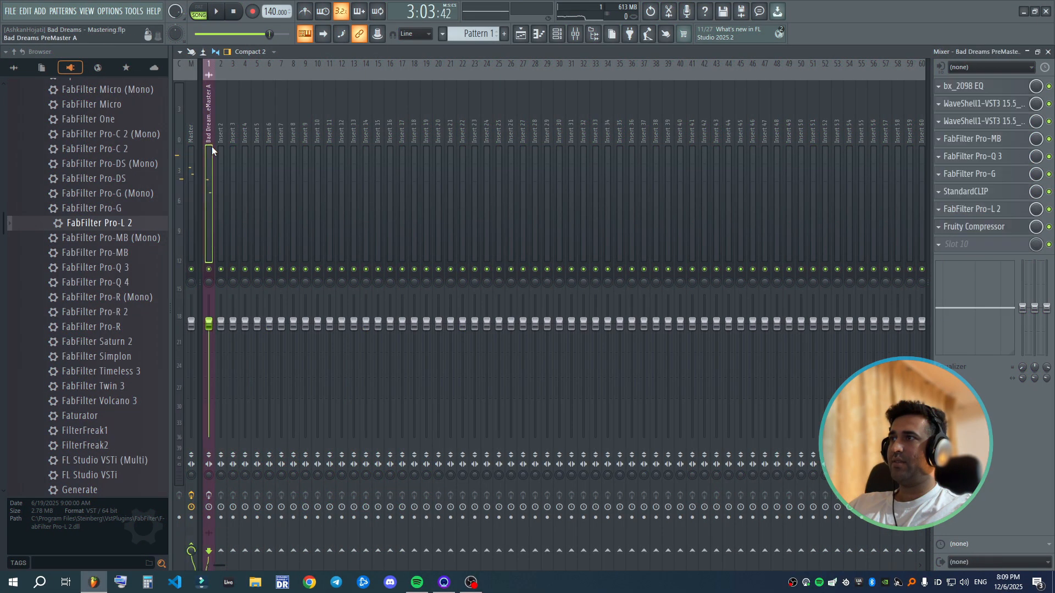
- Play the song through its insert's full mastering chain for the after comparison, and stop playback
key(space)
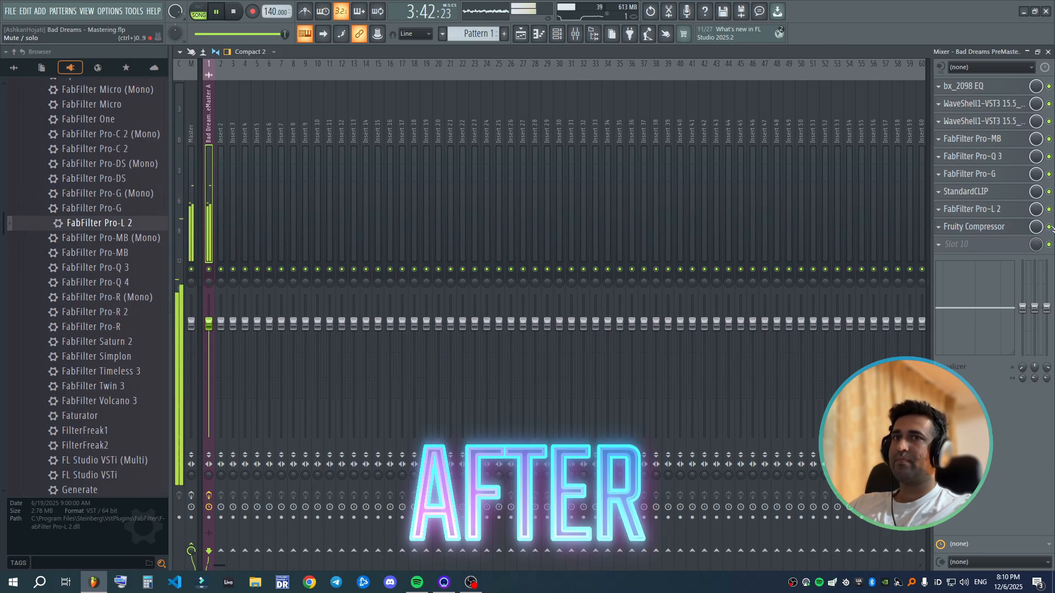
key(space)
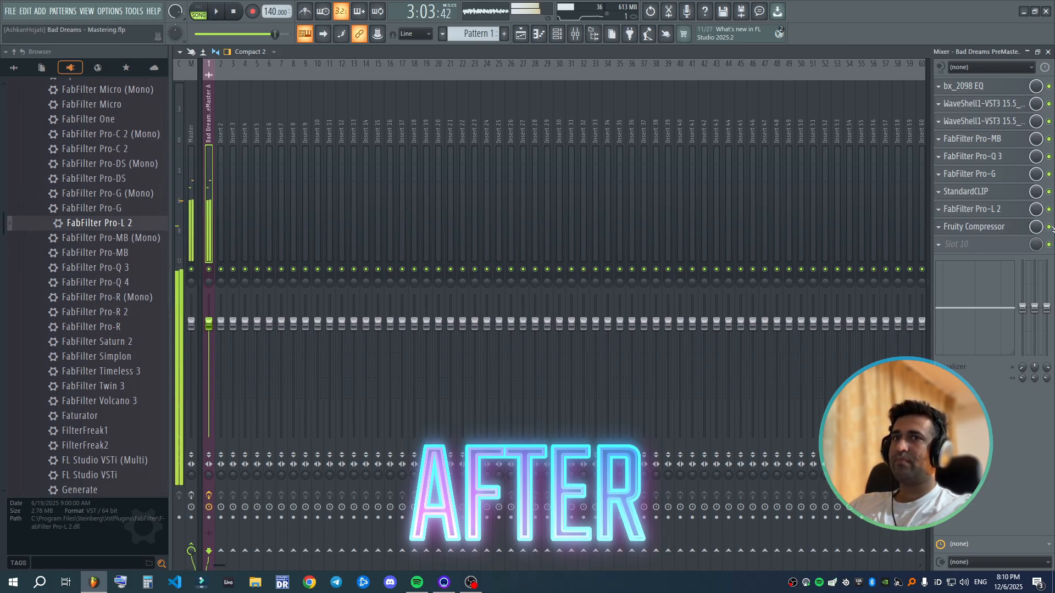